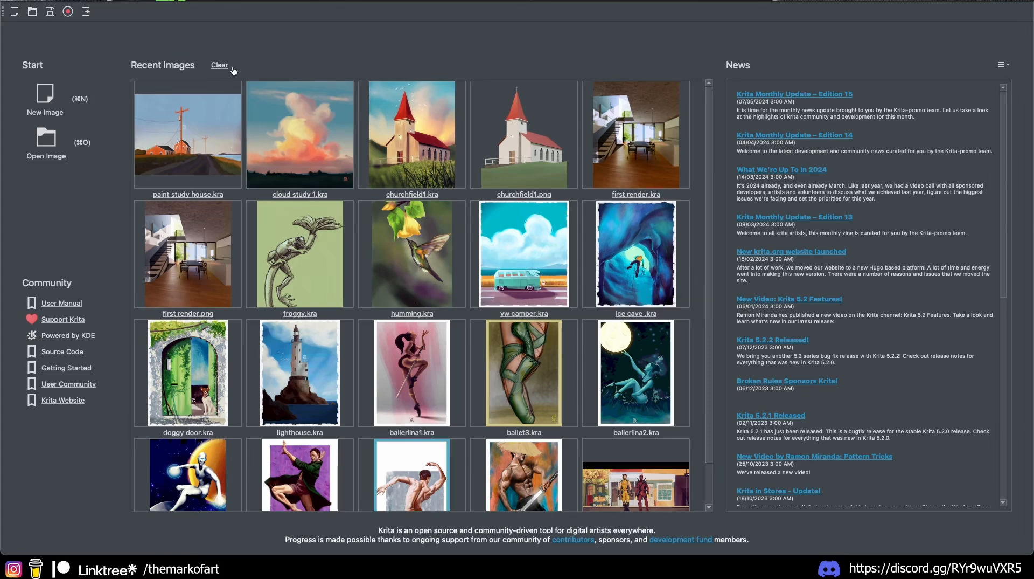
Step: Forget ballet3.kra from the Recent Images grid on the welcome screen
scroll(412, 297, down, 1)
scroll(412, 298, up, 1)
scroll(427, 291, down, 1)
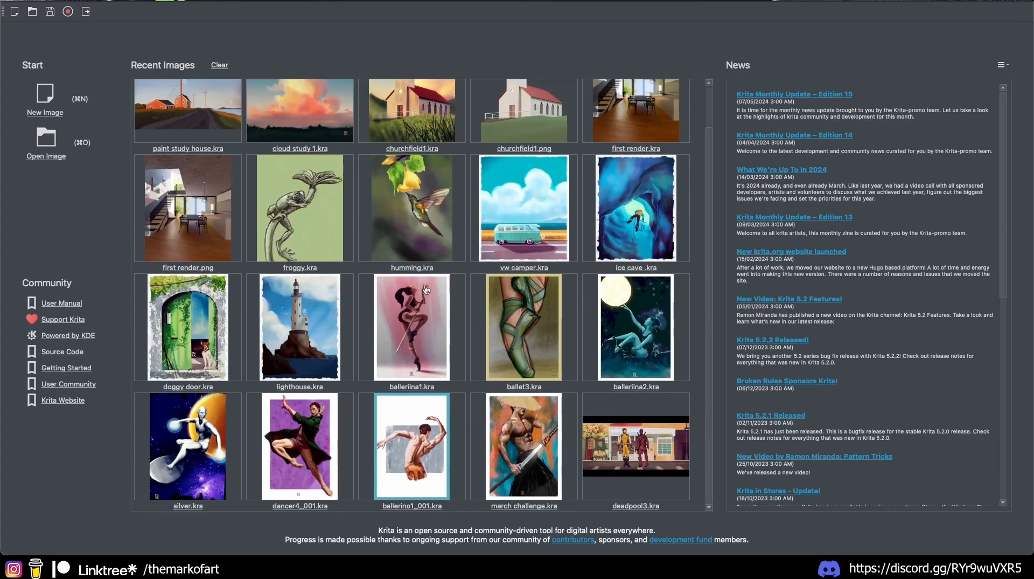
right_click(515, 325)
click(552, 334)
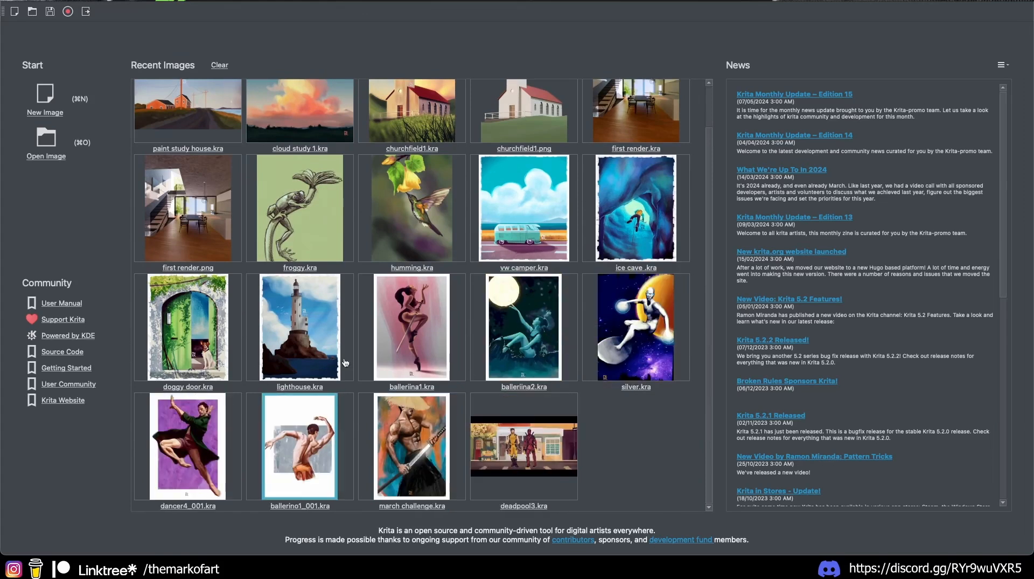
scroll(358, 359, up, 1)
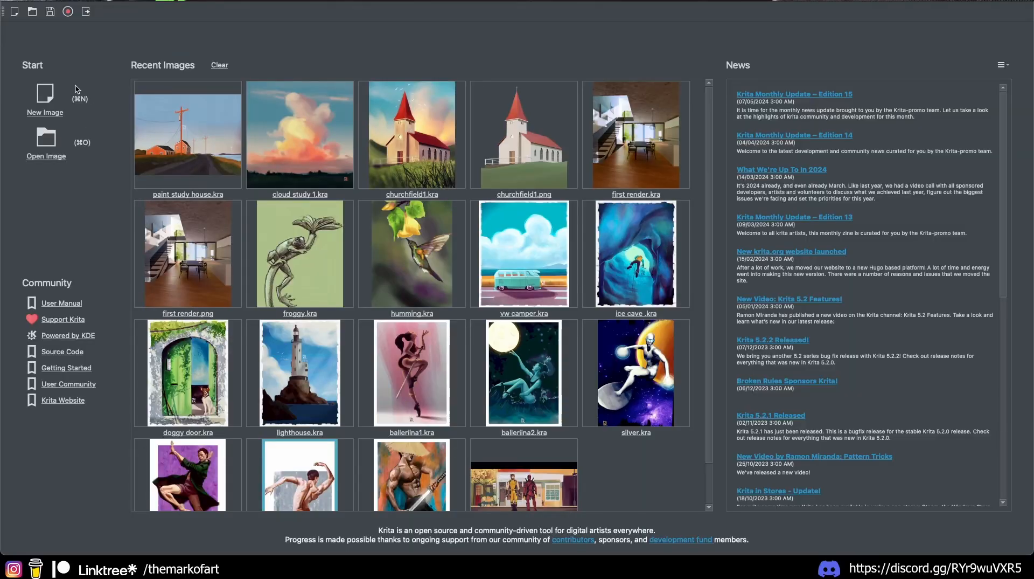
Step: Start a new image at 2000×2000 px and 150 ppi, and save it as preset 'square 2K'
click(47, 99)
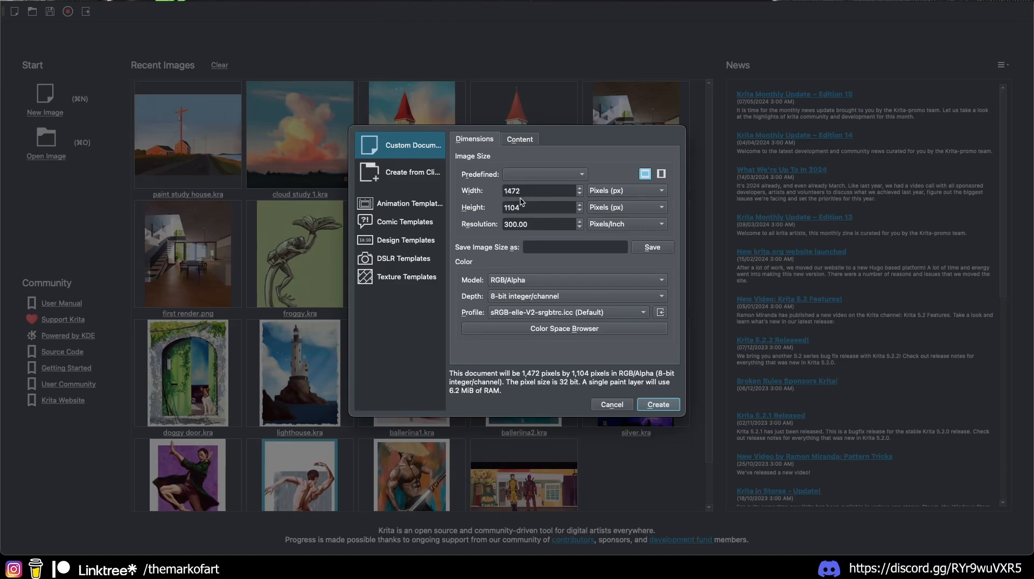
click(526, 174)
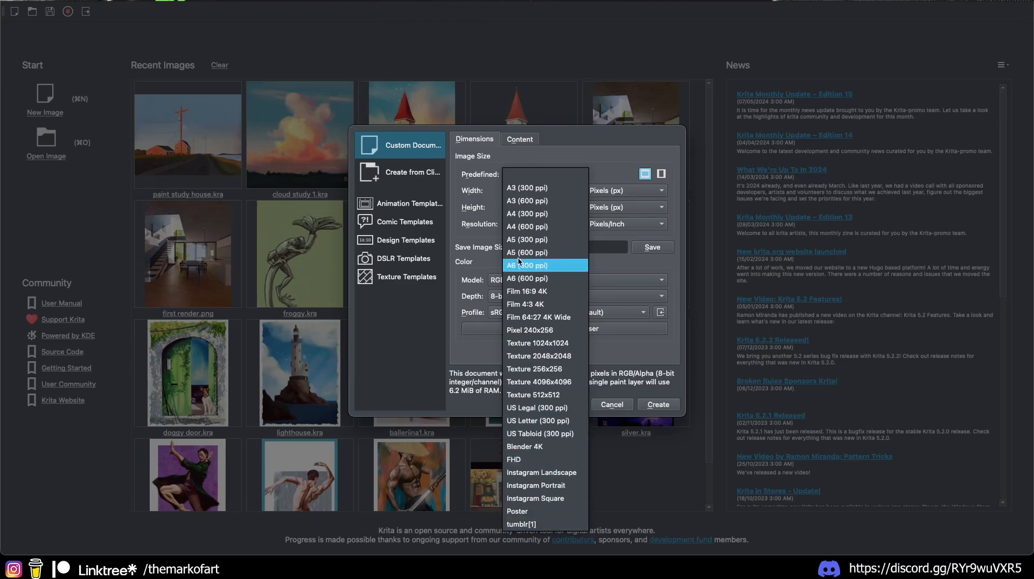
click(525, 174)
click(533, 190)
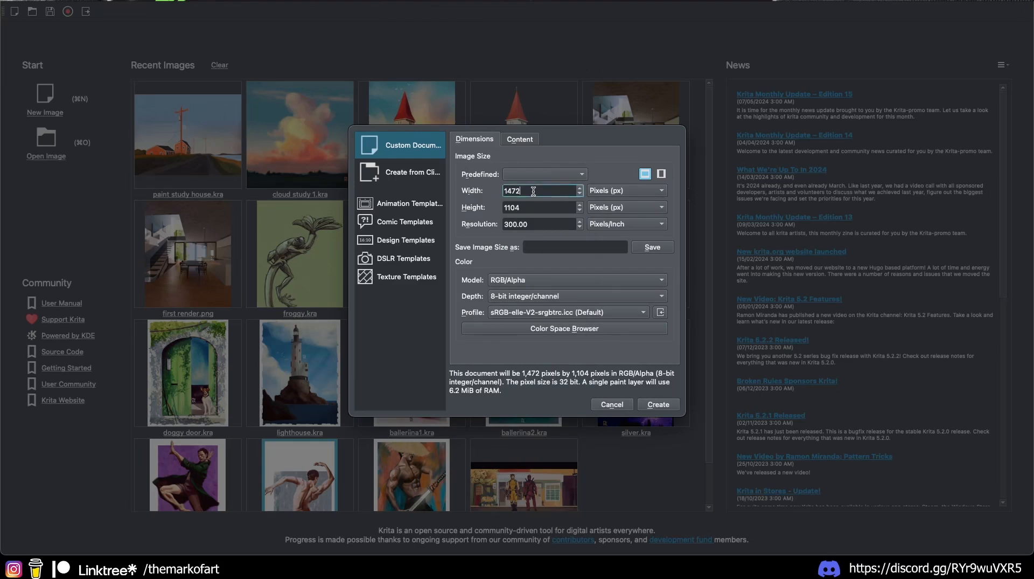
double_click(534, 190)
text(2000)
key(Tab)
text(2)
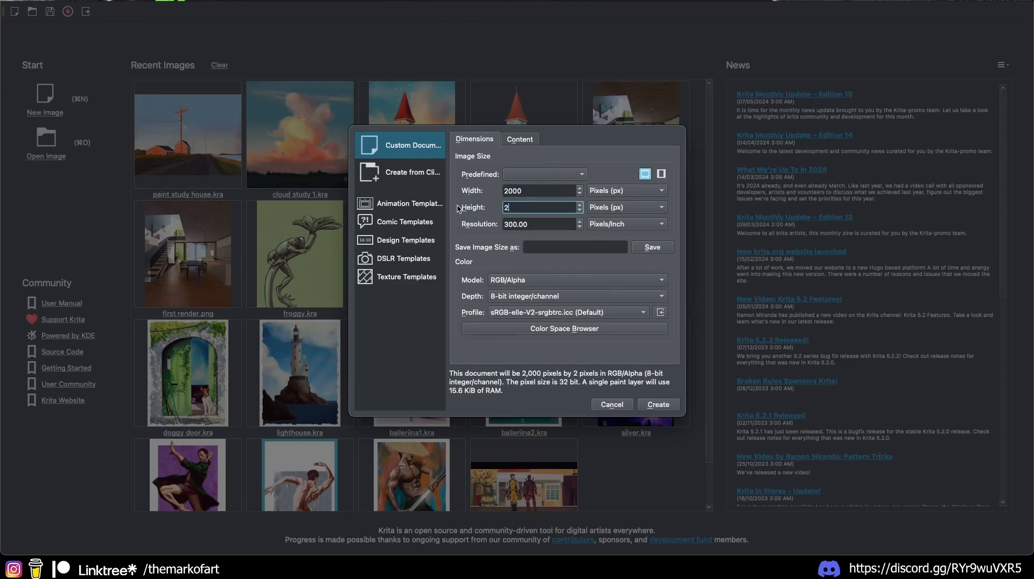
text(000)
key(Tab)
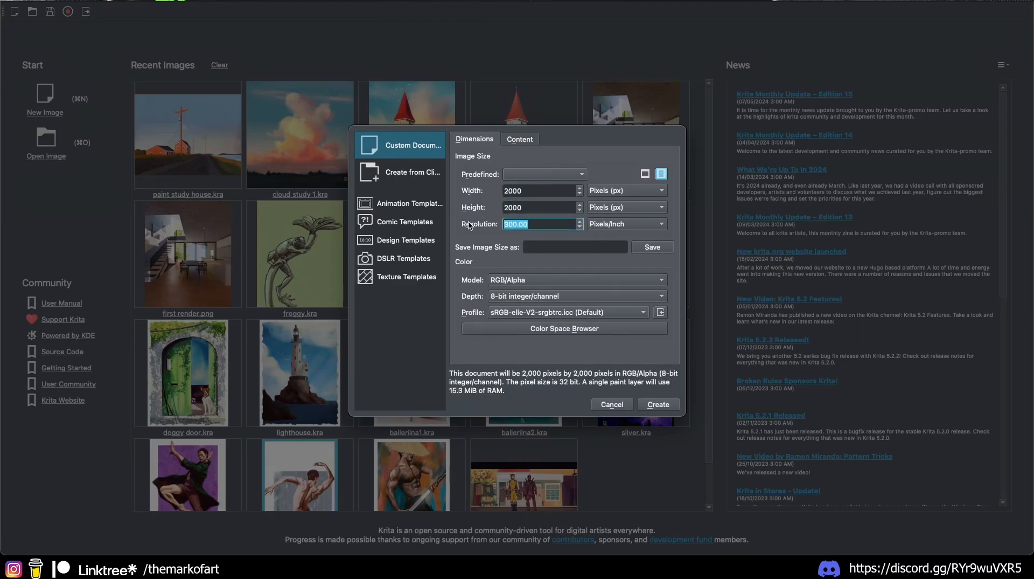
text(150)
click(555, 245)
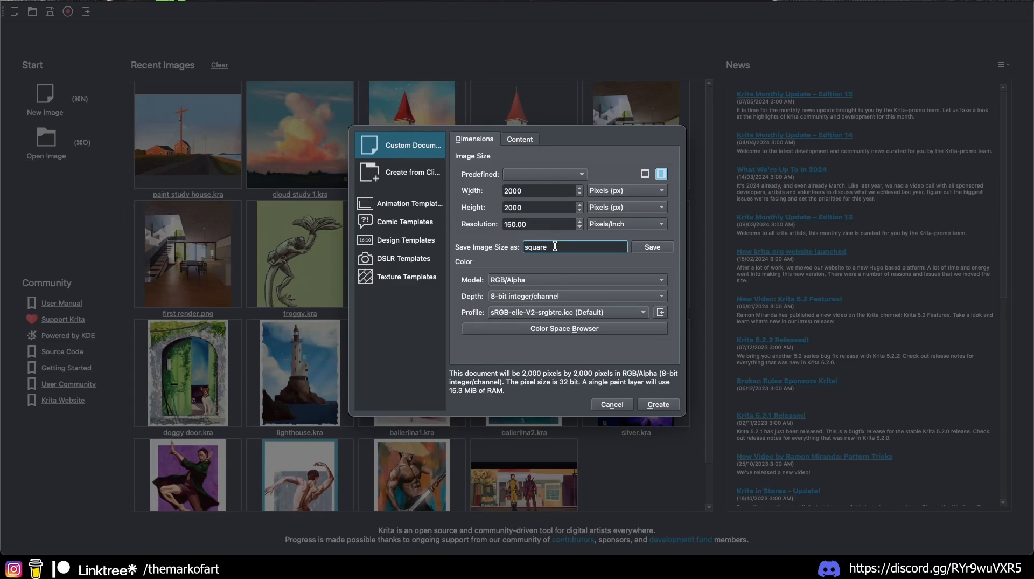
text(square 2K)
click(653, 247)
Step: Switch the document size to the Instagram Portrait preset, 1080×1350
click(539, 174)
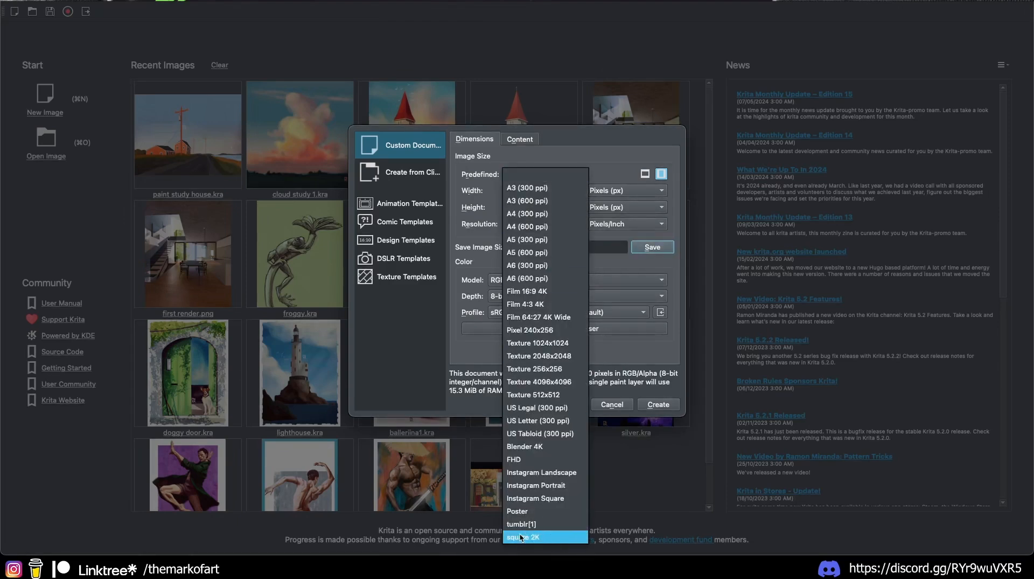
click(465, 208)
click(536, 174)
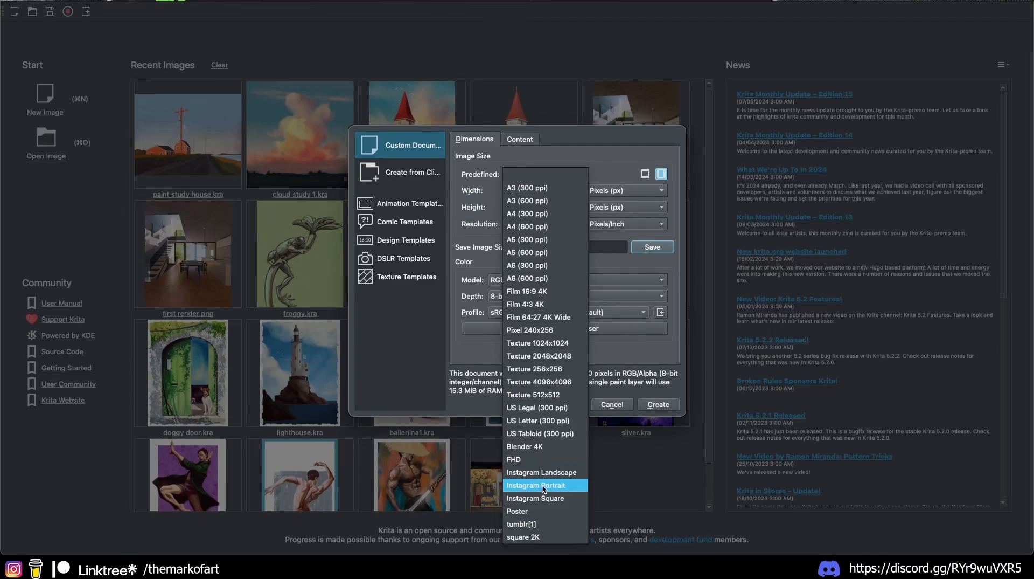
click(544, 487)
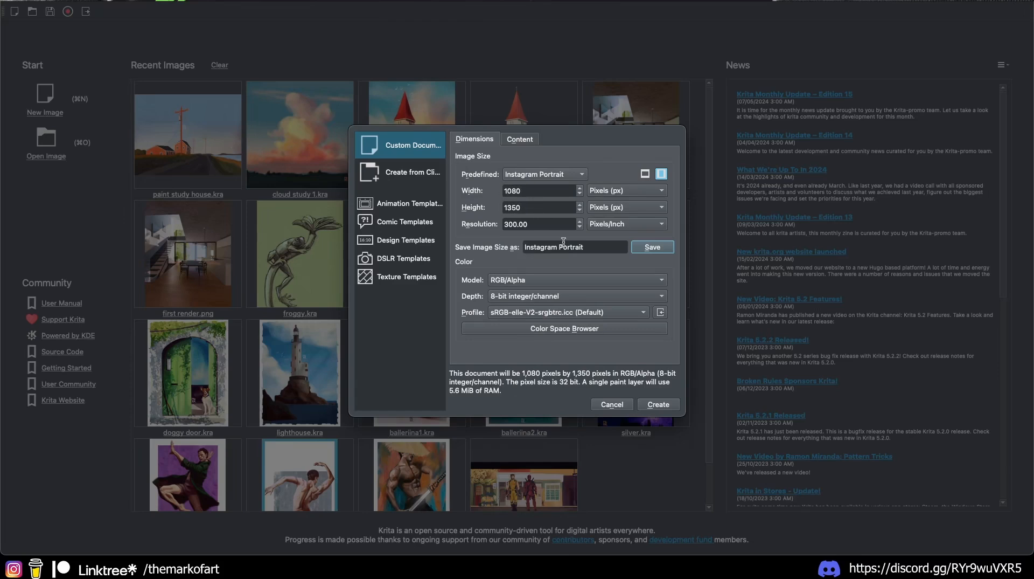
Step: Keep 300 ppi, RGB/Alpha, 8-bit integer depth and the default sRGB profile
double_click(520, 224)
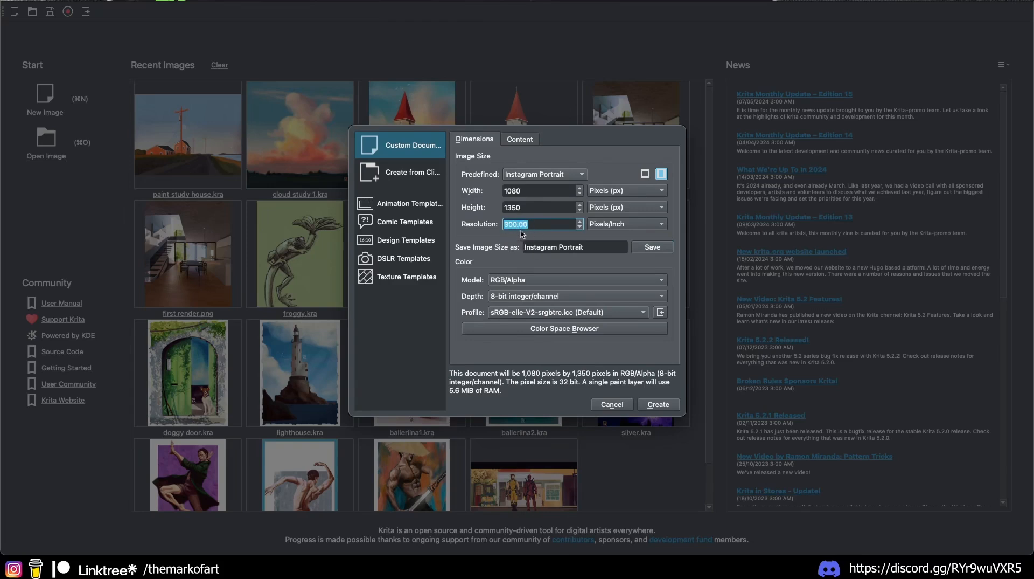
click(549, 281)
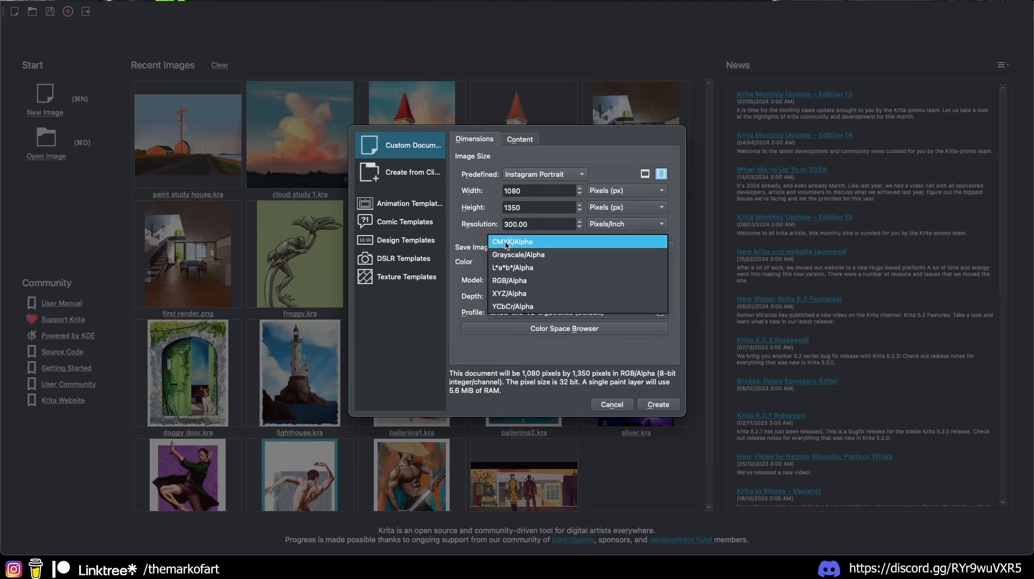
click(510, 281)
click(539, 298)
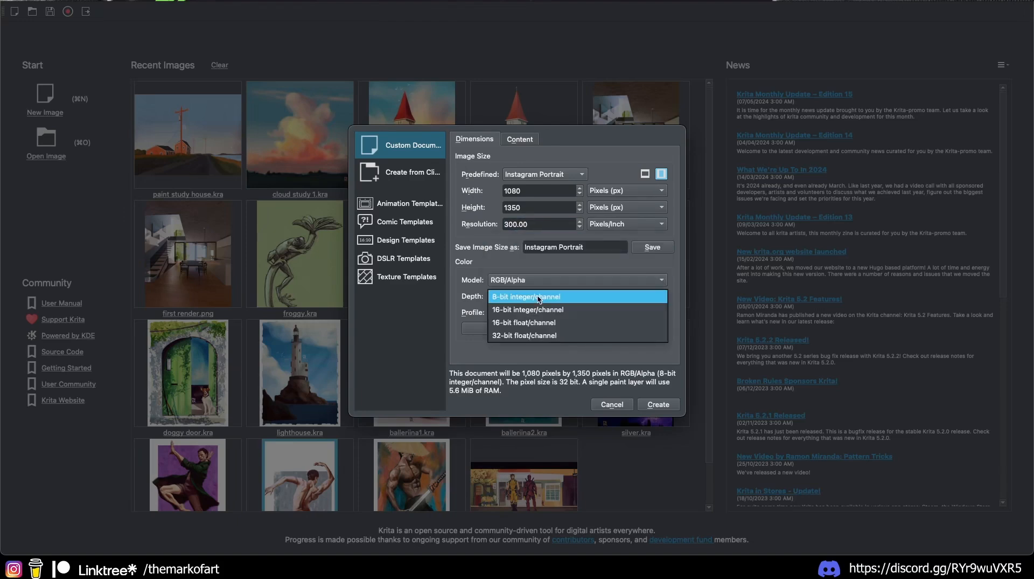
click(536, 302)
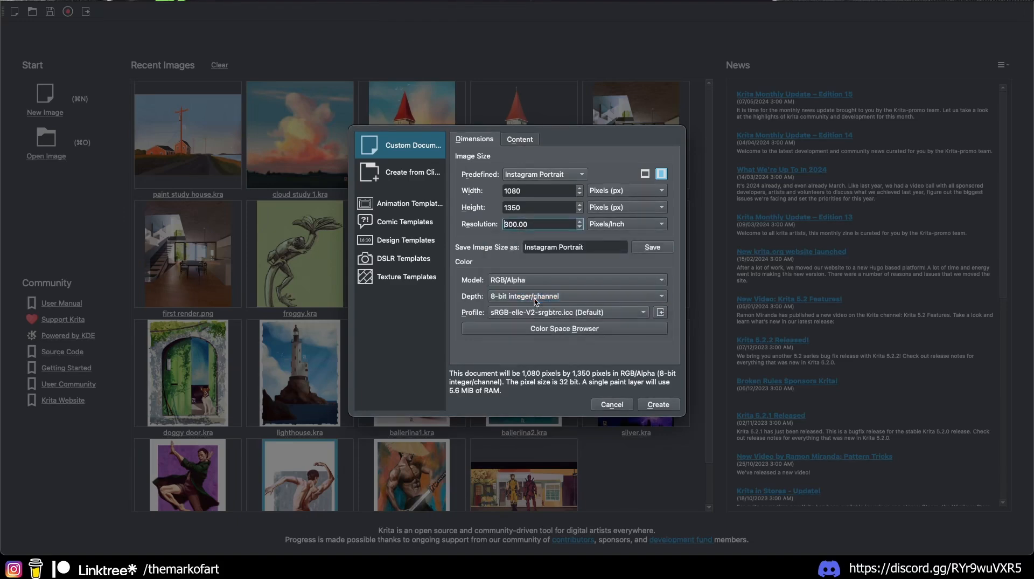
click(575, 313)
click(464, 341)
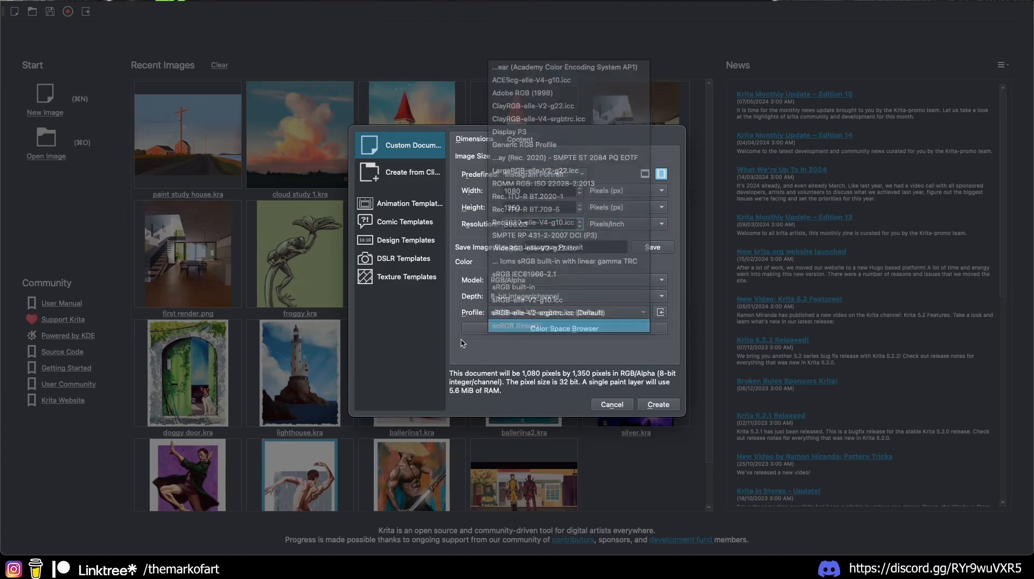
click(531, 138)
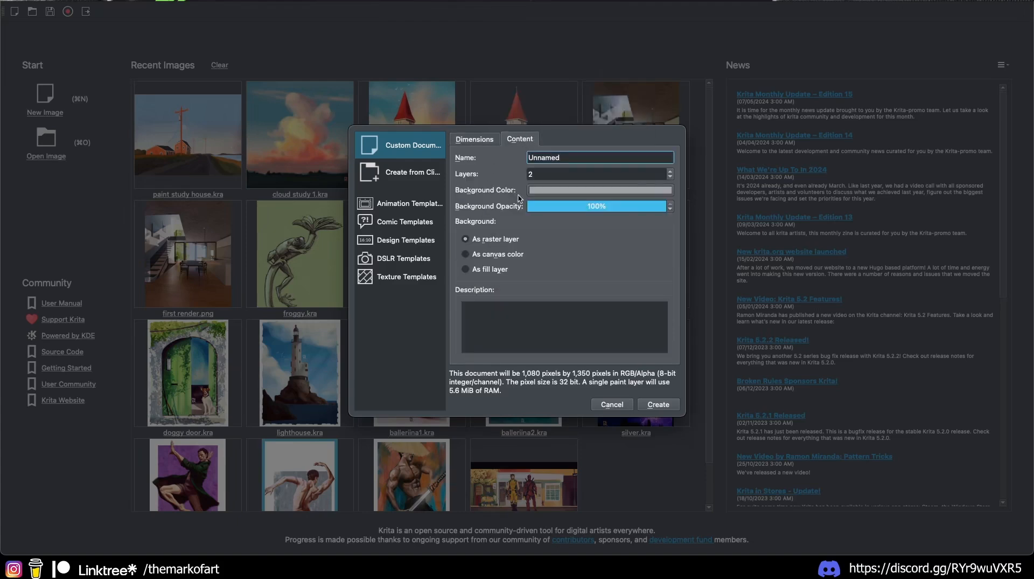
Step: Name the document 'How to draw in Krita'
drag(573, 157, 522, 158)
click(474, 141)
click(512, 140)
text(How to draw to)
key(BackSpace)
key(BackSpace)
text(in Krit)
Step: Set the document background colour to light grey #a0a0a0
click(570, 191)
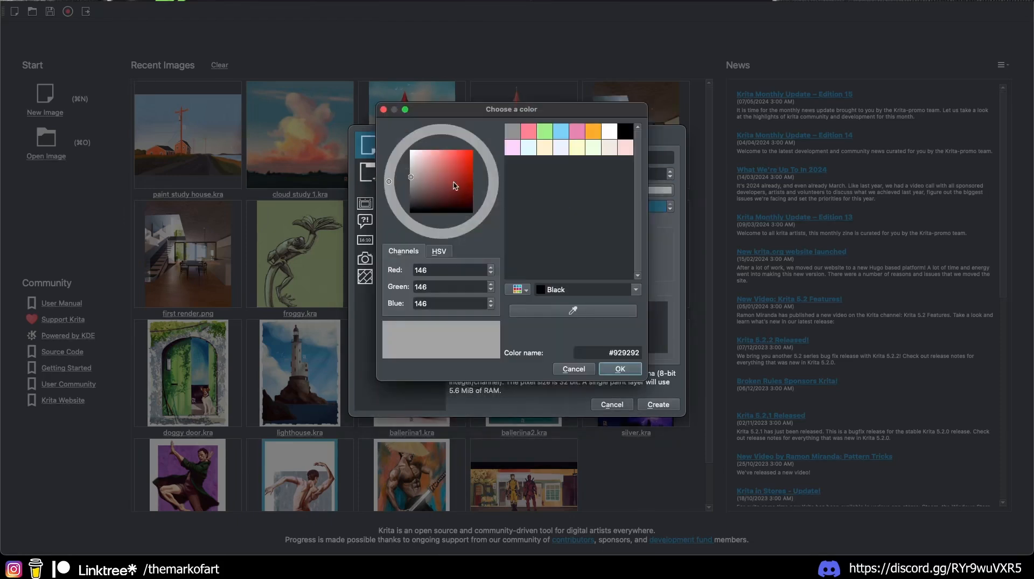
mouse_move(411, 178)
mouse_down()
mouse_move(403, 155)
mouse_move(402, 178)
mouse_up()
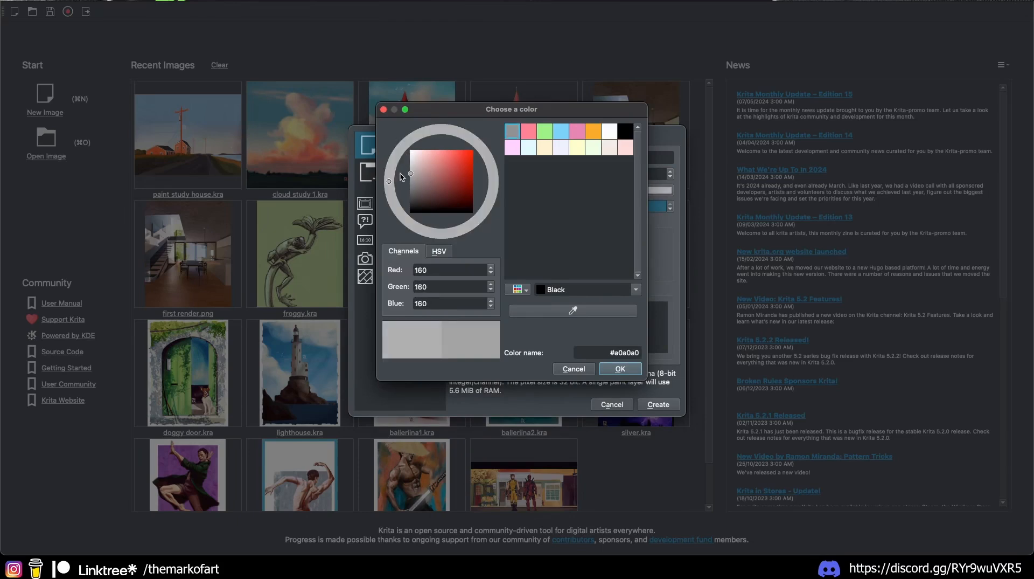
click(620, 370)
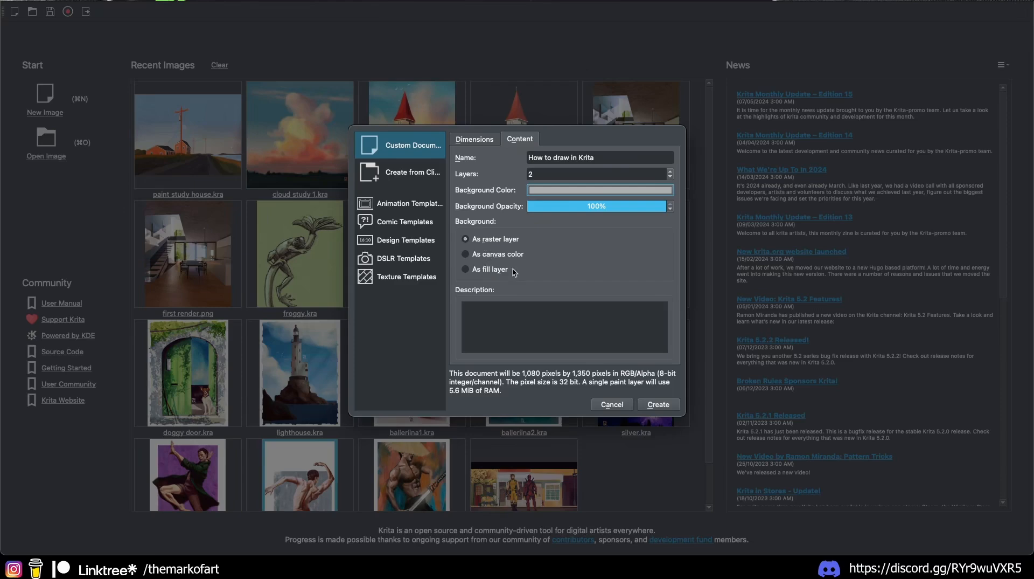
Step: Create the 1080×1350 grey canvas and browse the brush preset tags without changing brushes
click(659, 404)
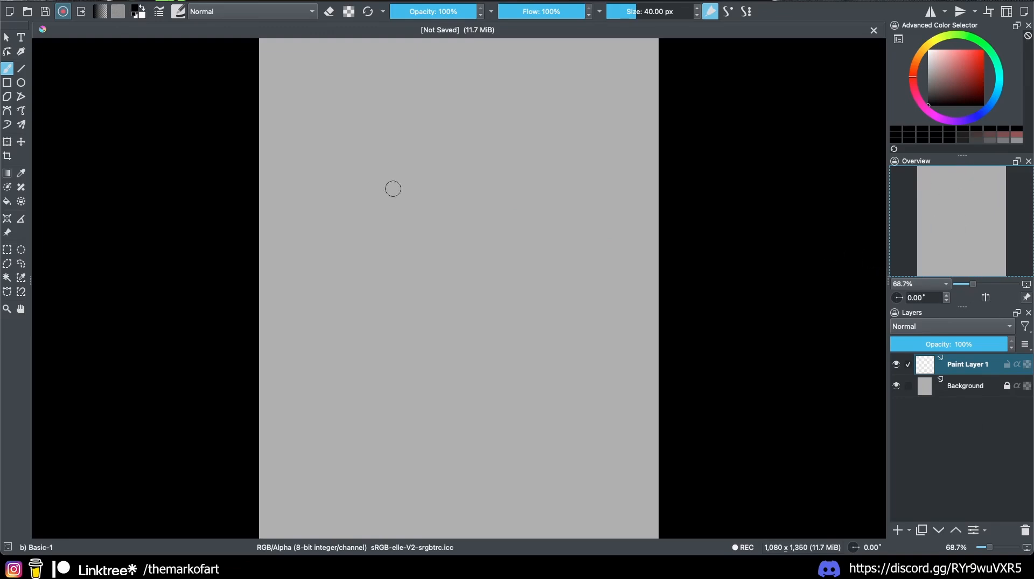
click(180, 12)
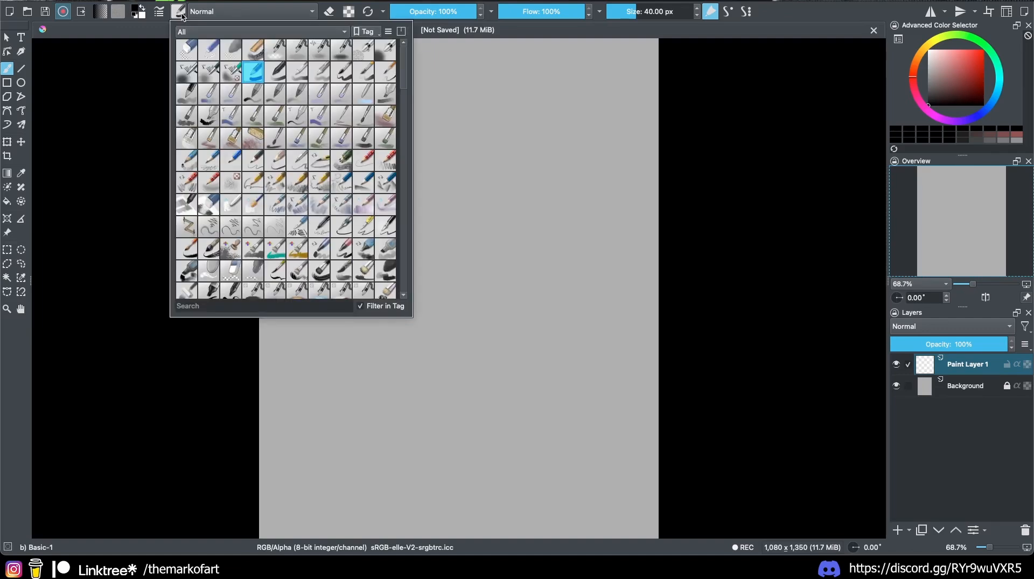
click(217, 32)
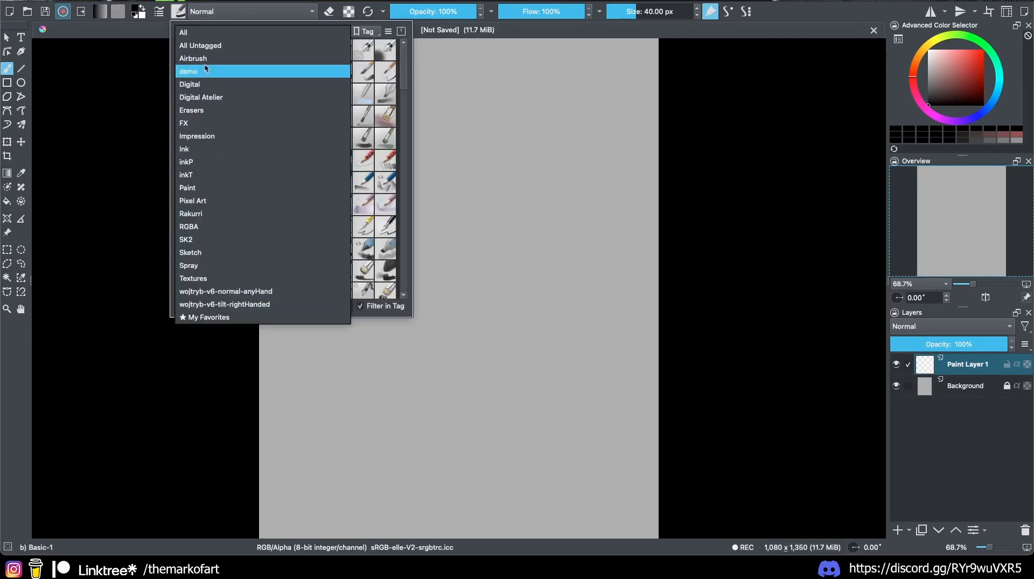
click(183, 17)
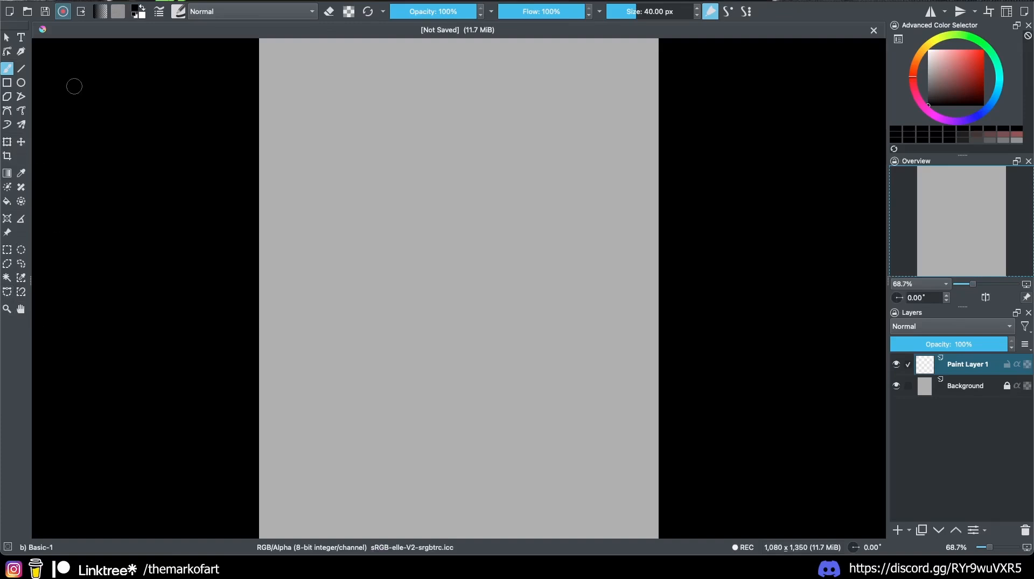
click(21, 69)
Step: Paint a black freehand squiggle near the top of the canvas
click(7, 69)
click(178, 12)
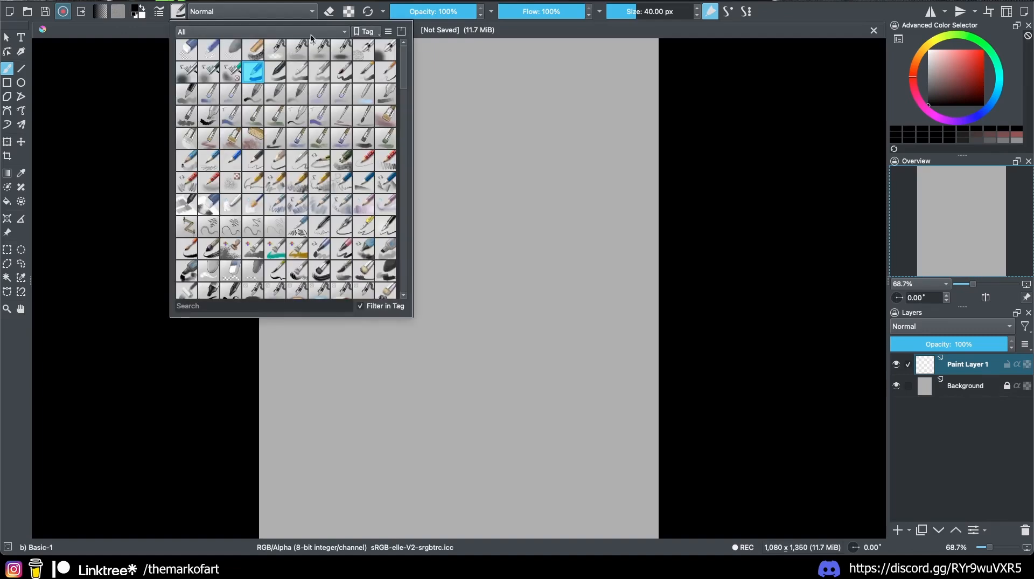
click(501, 185)
drag(412, 217, 397, 212)
Step: Draw two horizontal straight lines below the squiggle, the second one longer
click(21, 68)
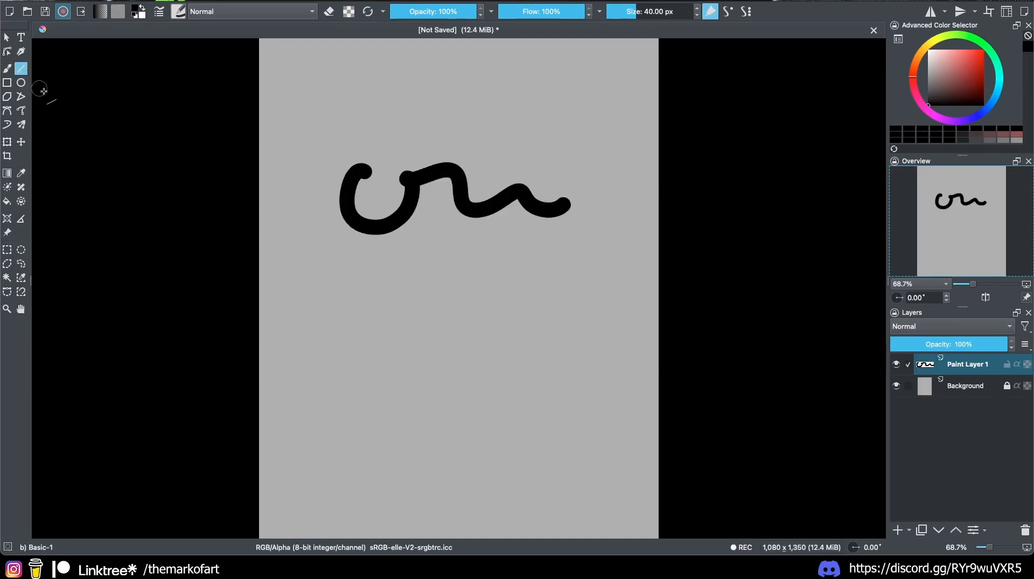
drag(342, 285, 566, 288)
drag(326, 346, 592, 346)
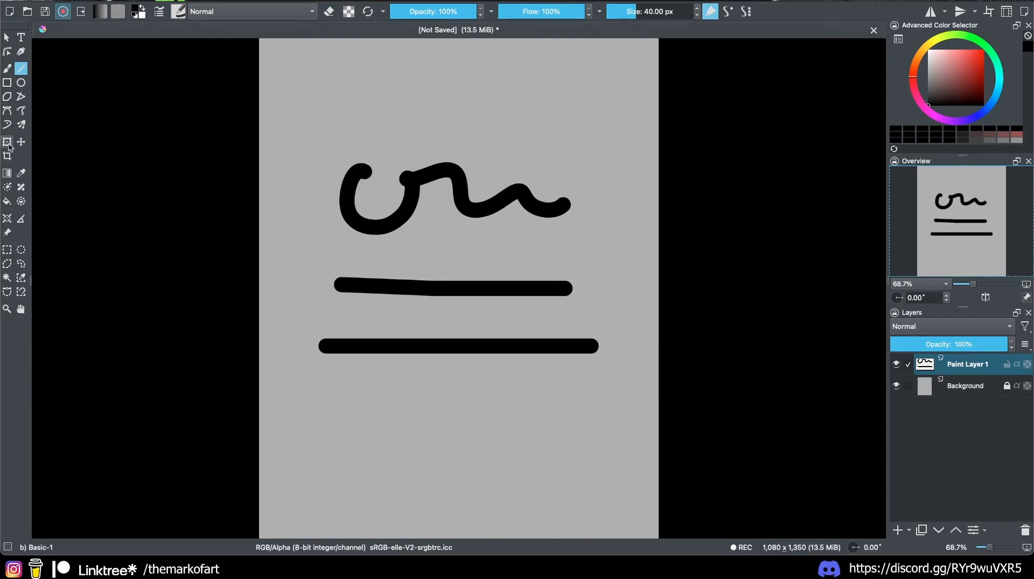
Step: Select a square area below the lines and fill it with black
click(7, 249)
drag(318, 369, 432, 463)
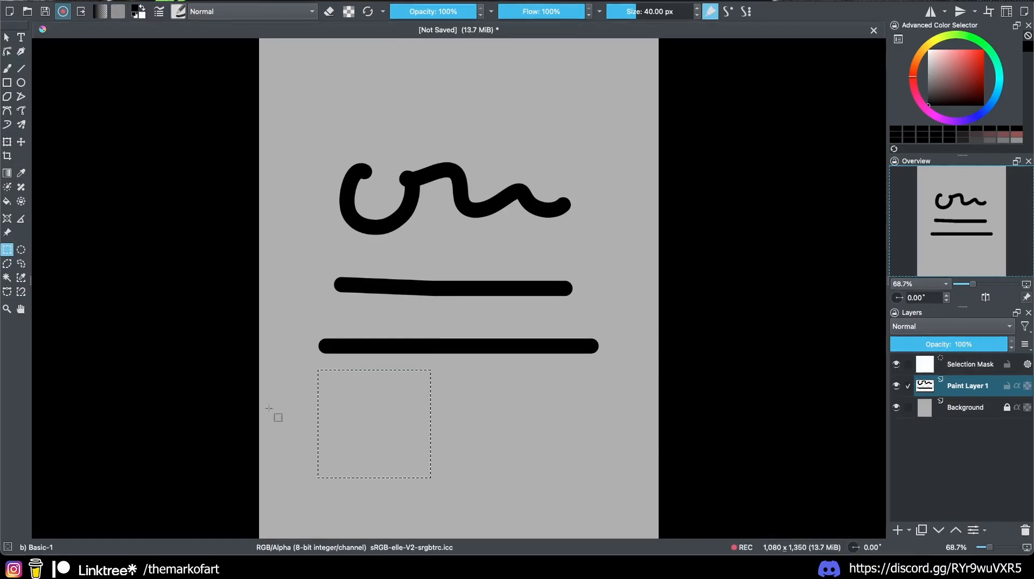
click(7, 201)
click(402, 399)
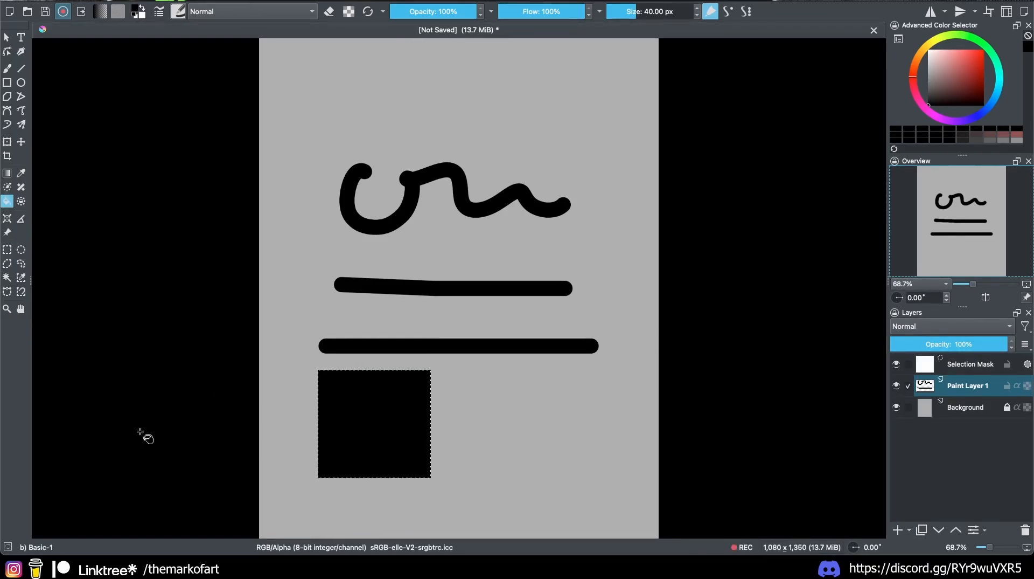
Step: Outline a freehand oval at the top right and fill it with black
click(21, 249)
drag(567, 92, 616, 149)
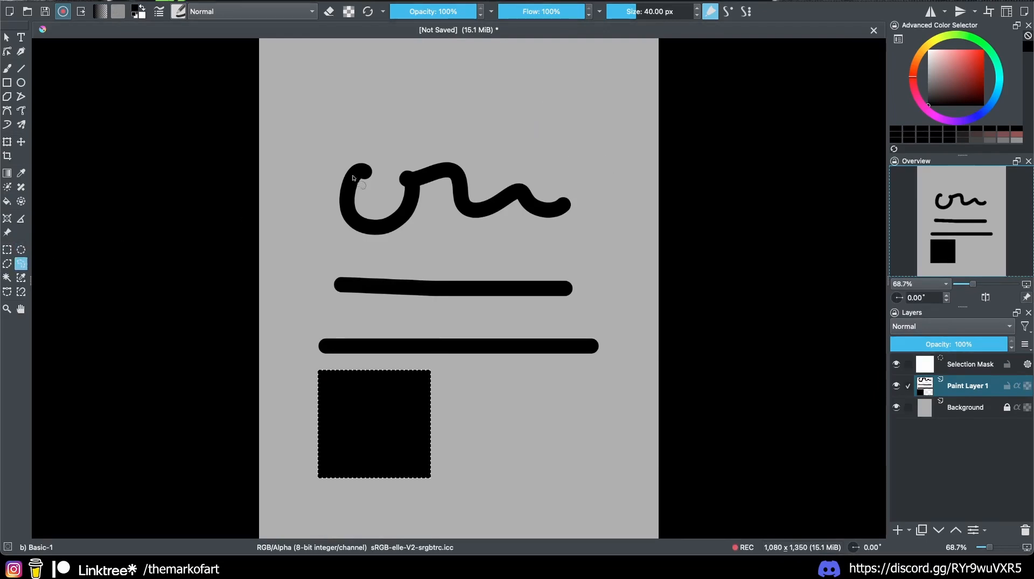
drag(528, 130, 567, 88)
click(7, 201)
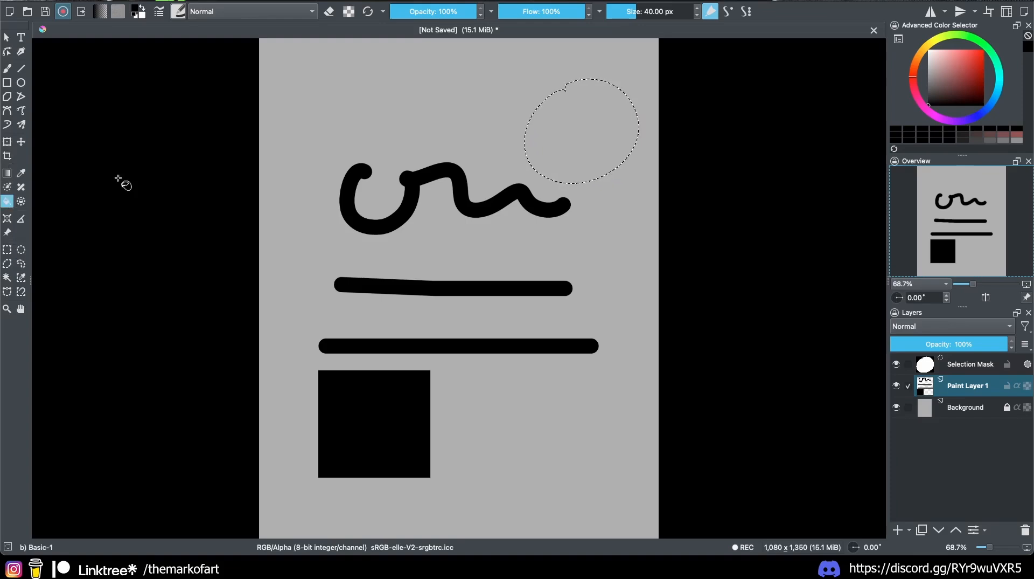
click(577, 134)
Step: Fill a four-sided polygon selection at the top left with black, then deselect
click(7, 264)
click(279, 85)
click(412, 54)
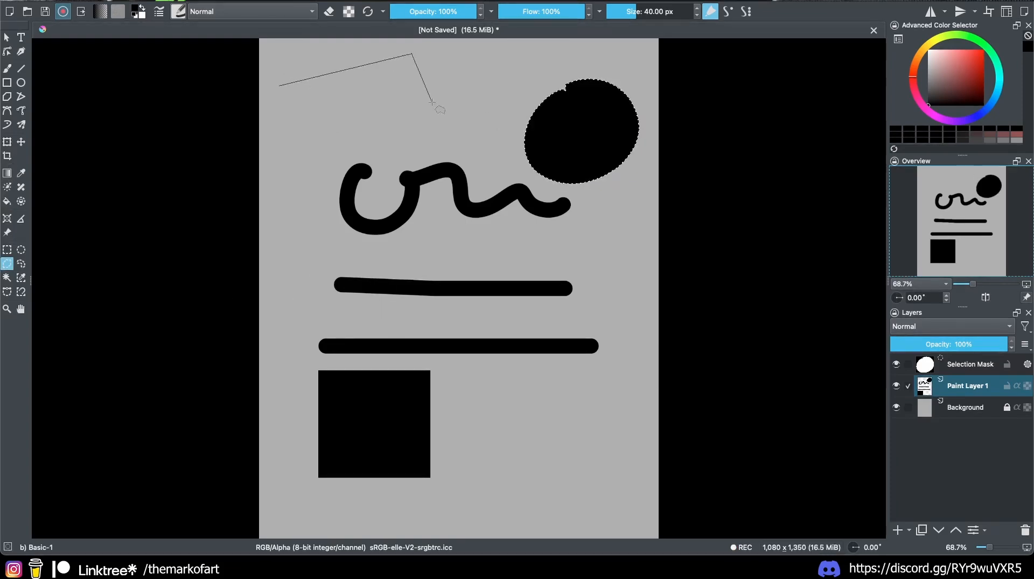
click(446, 132)
double_click(276, 164)
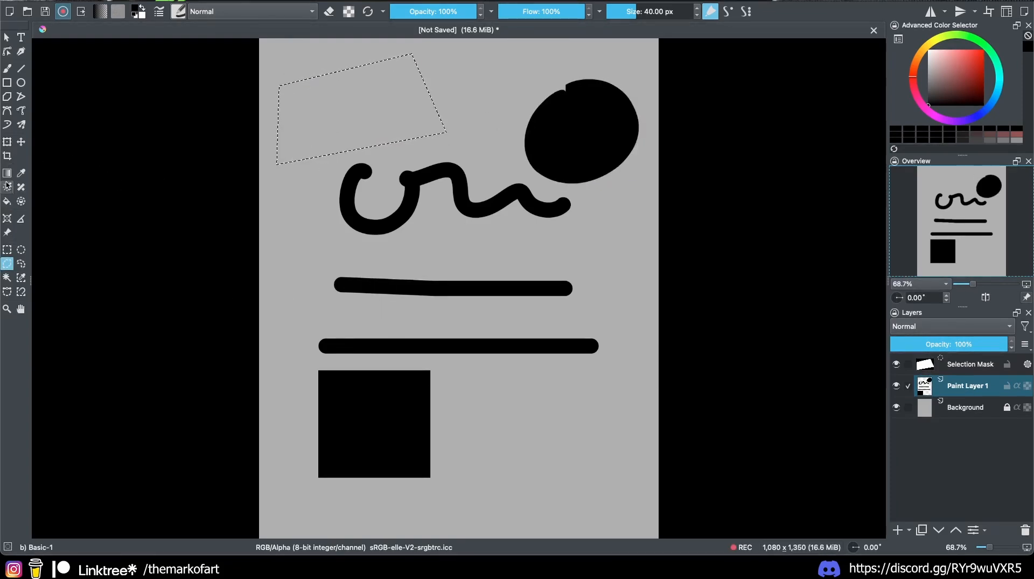
click(7, 201)
click(350, 124)
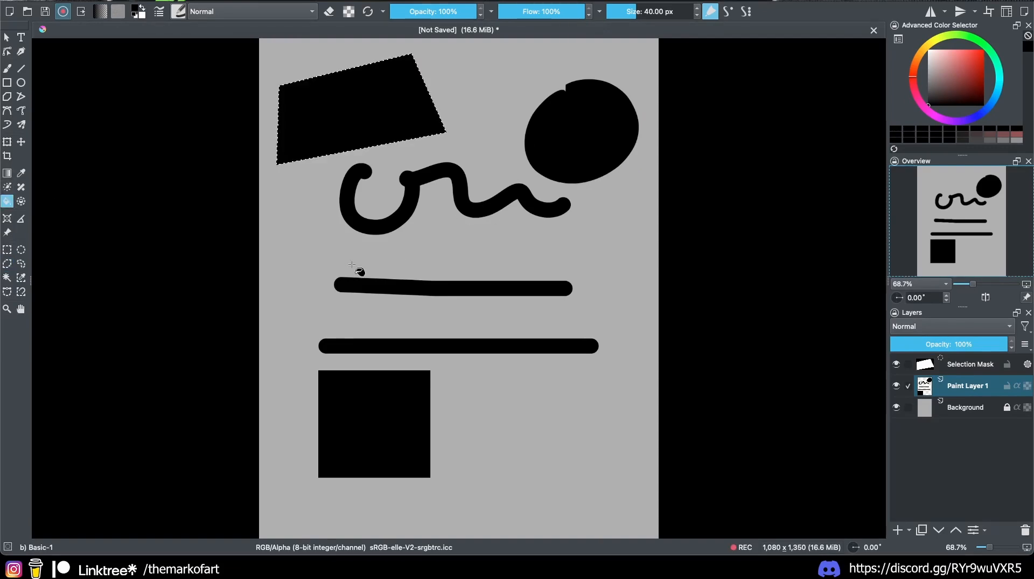
key(ctrl+shift+a)
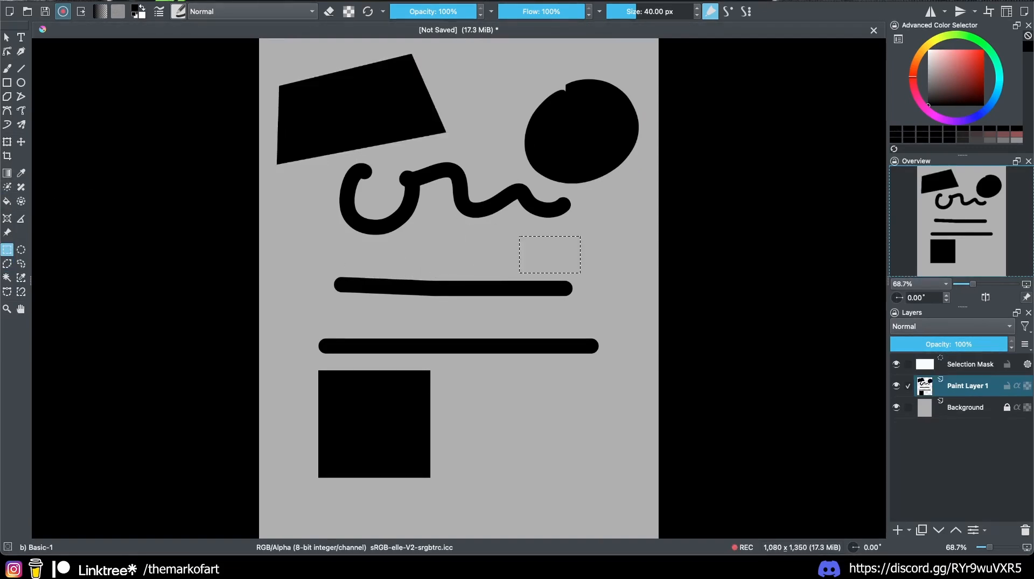
click(191, 0)
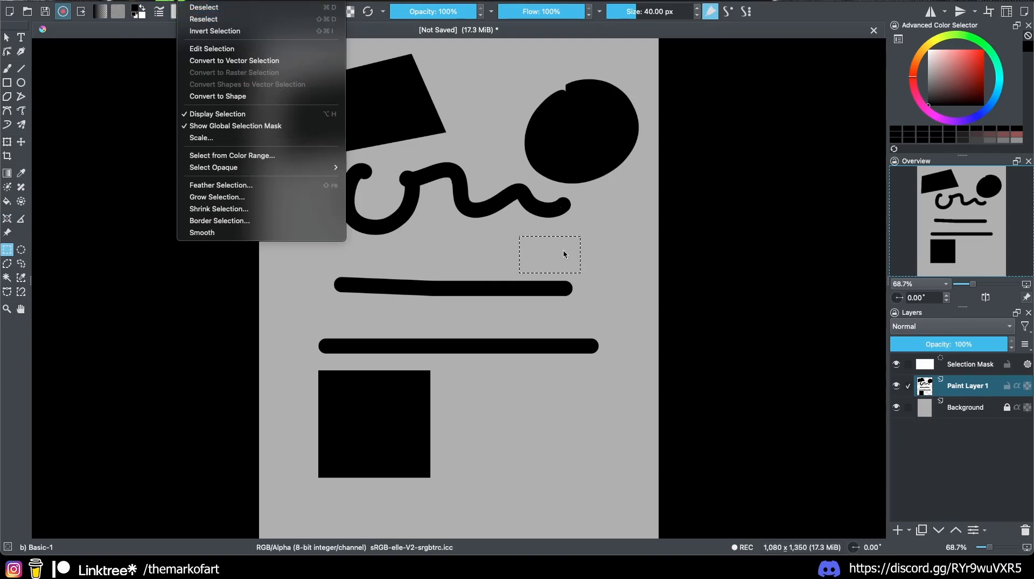
Step: Clear the selection and paint an M with the canvas view mirrored horizontally
click(594, 237)
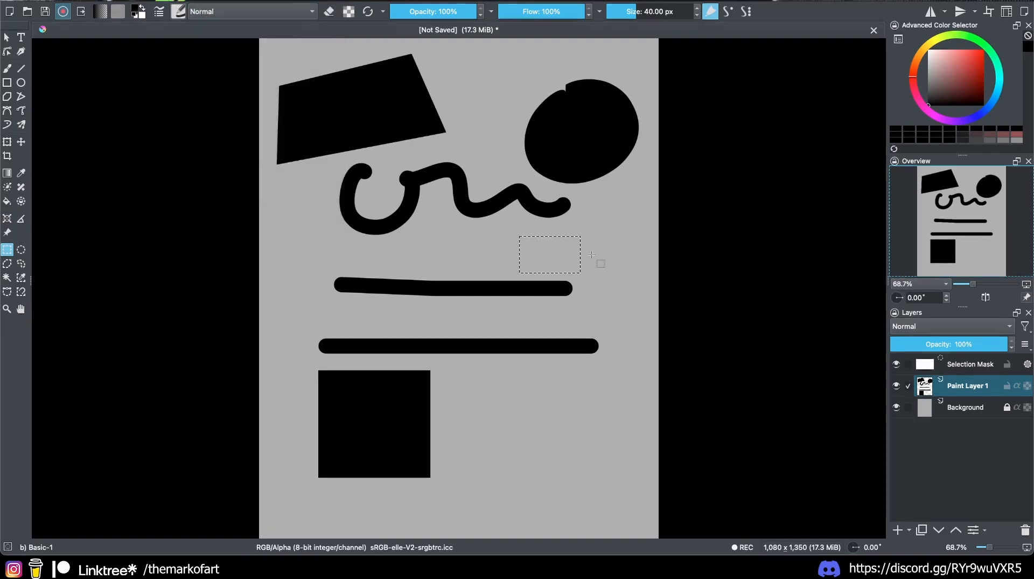
click(535, 253)
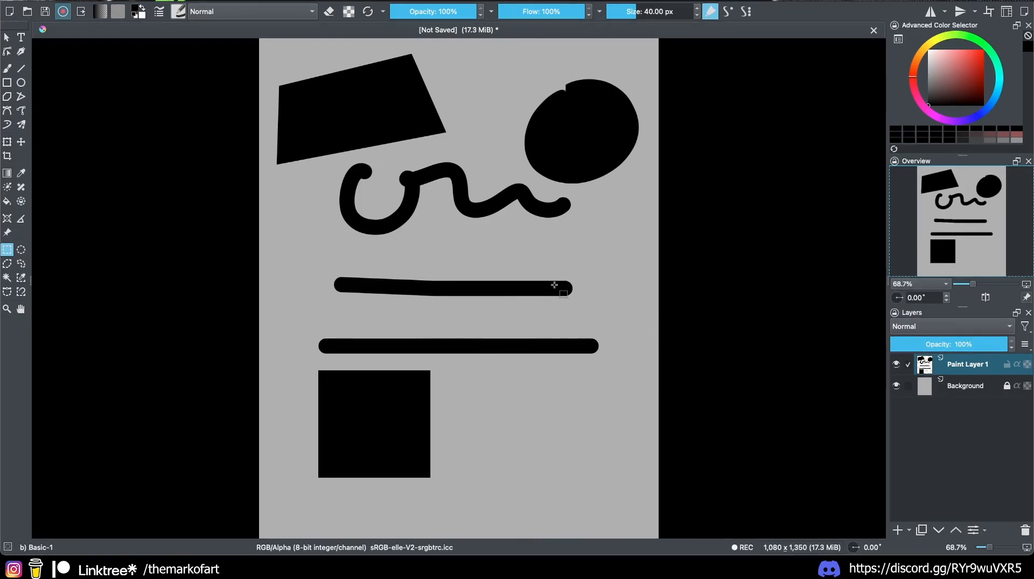
key(m)
key(b)
drag(281, 449, 349, 454)
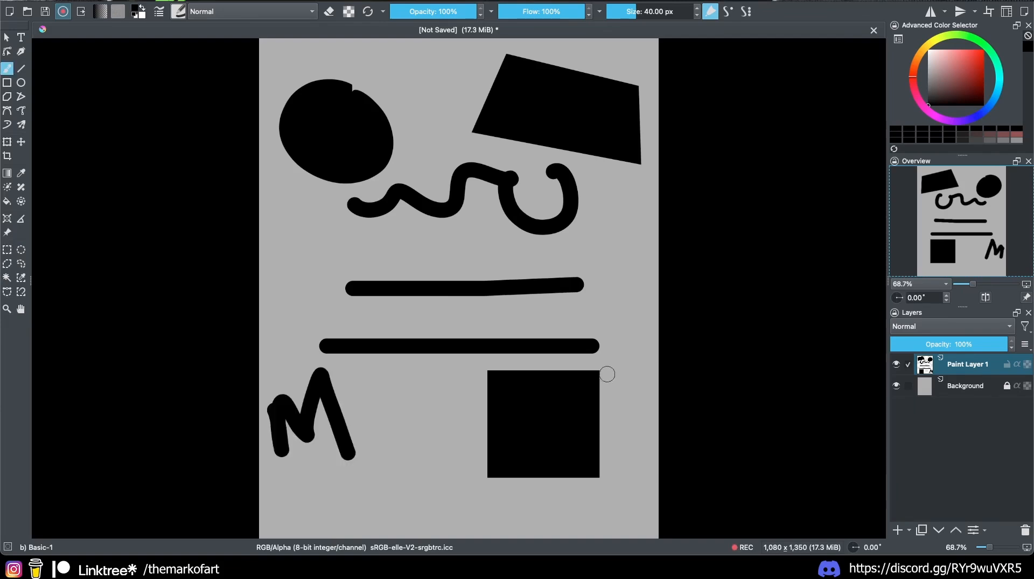
Step: Unmirror the view, pick a muted reddish-brown colour and delete the practice layer
key(m)
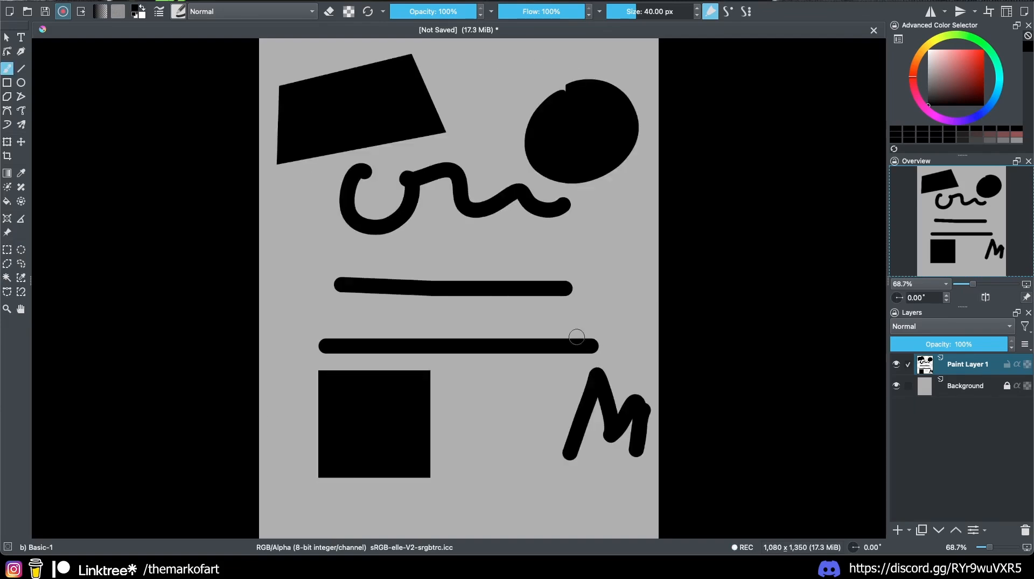
key(m)
key(m)
key(m)
key(m)
key(m)
key(m)
key(m)
key(m)
drag(935, 87, 946, 86)
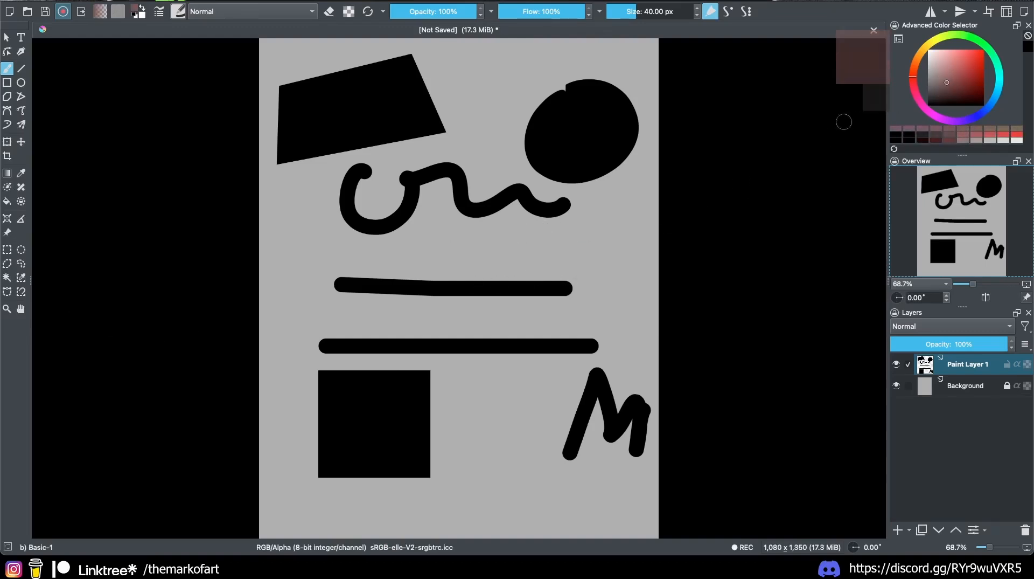
click(1025, 530)
Step: Add a new paint layer, try a large ~435 px brown stroke, then undo it
click(905, 533)
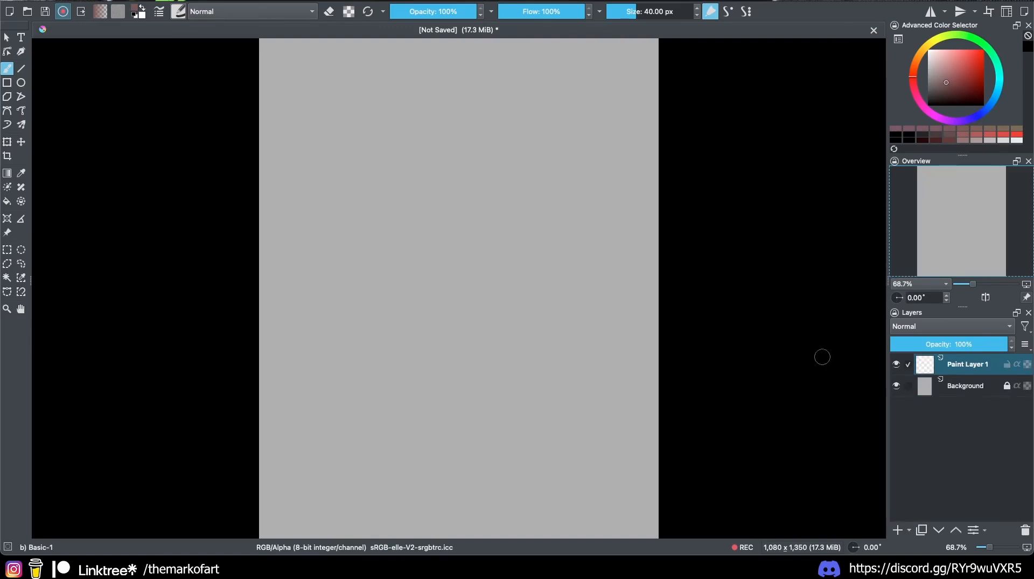
mouse_move(374, 227)
mouse_down()
mouse_move(417, 227)
mouse_move(369, 249)
mouse_up()
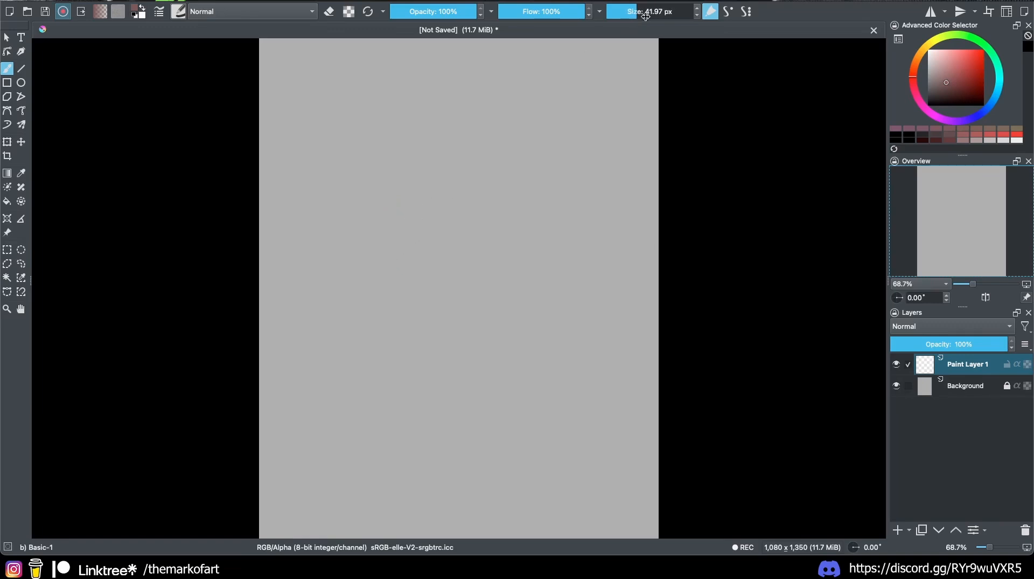
drag(644, 11, 676, 11)
mouse_move(429, 152)
mouse_down()
mouse_move(423, 190)
mouse_move(457, 213)
mouse_move(496, 215)
mouse_up()
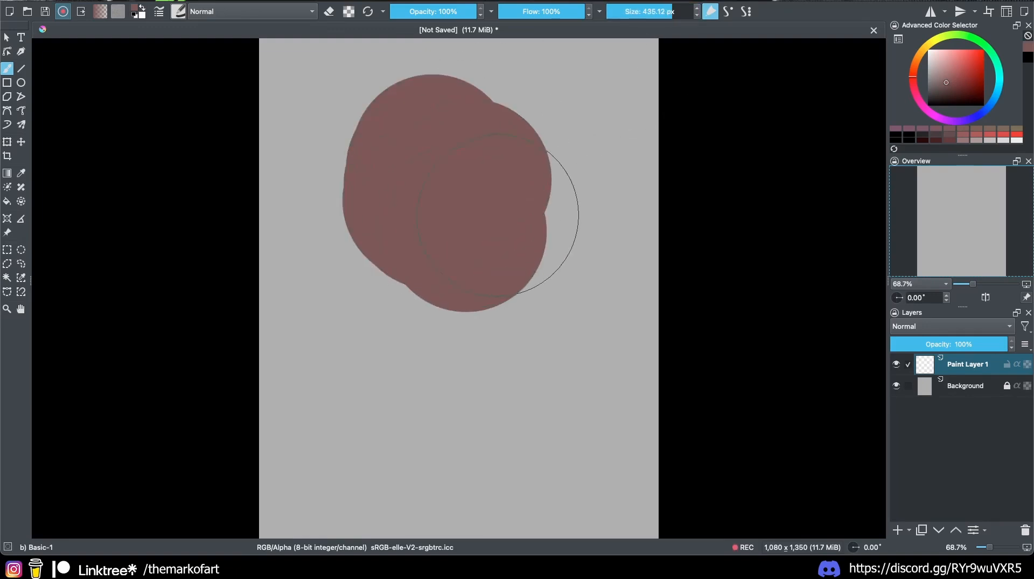
key(ctrl+z)
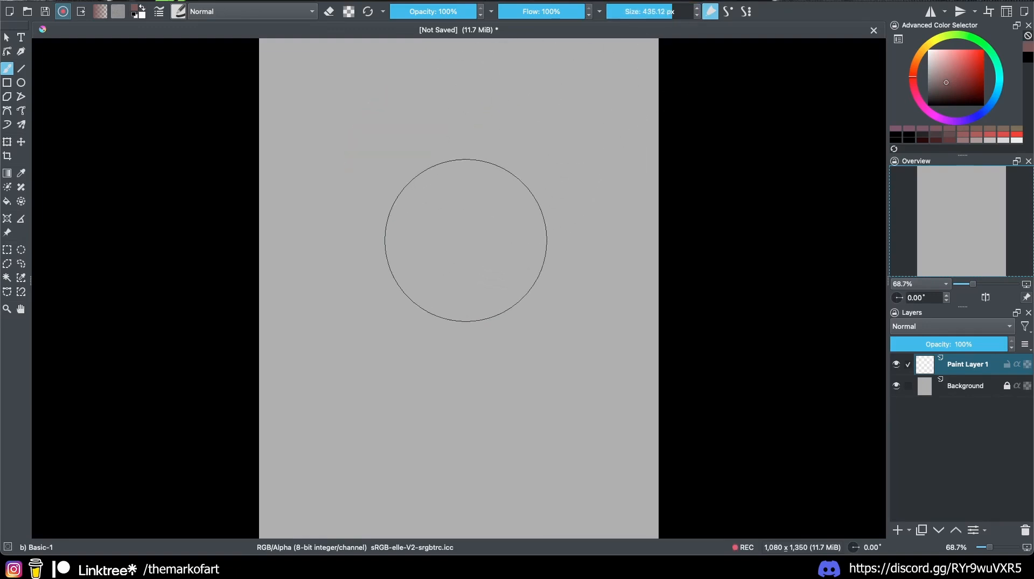
Step: Set the brush to about 137 px with the bracket keys and dab brown at top left
key(bracketleft)
key(bracketleft)
key(bracketleft)
key(bracketleft)
key(bracketleft)
key(bracketleft)
key(bracketleft)
key(bracketleft)
key(bracketleft)
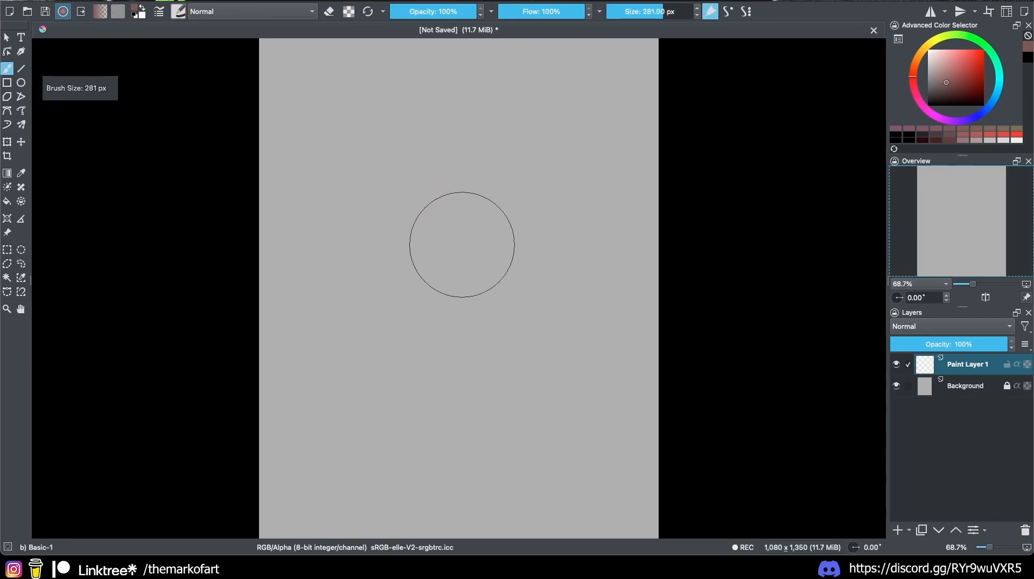
key(bracketleft)
key(bracketleft)
key(bracketleft)
key(bracketleft)
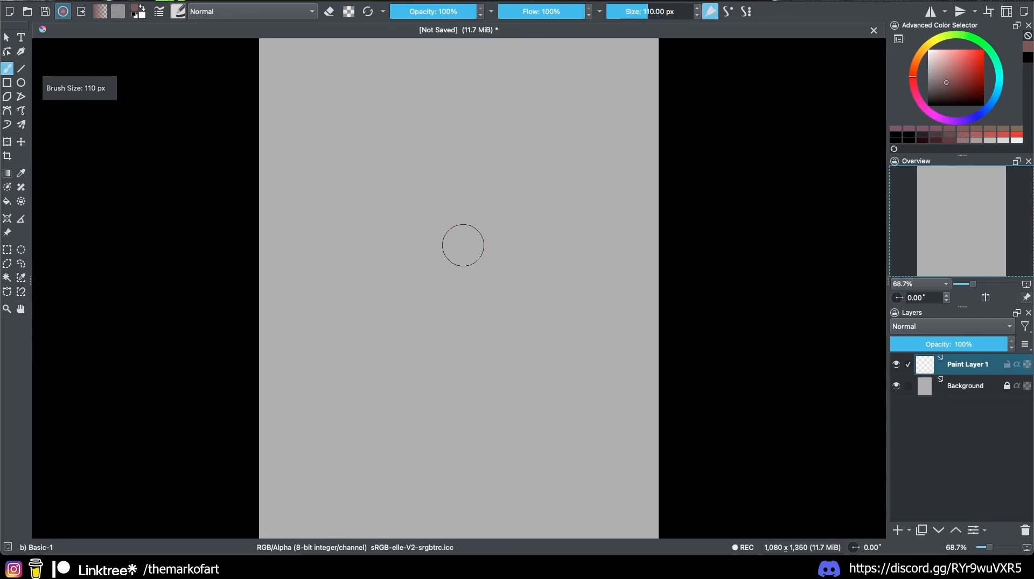
key(bracketright)
key(bracketright)
key(bracketright)
key(bracketright)
key(bracketright)
key(bracketleft)
key(bracketleft)
key(bracketleft)
key(bracketleft)
key(bracketleft)
key(bracketleft)
key(bracketleft)
key(bracketleft)
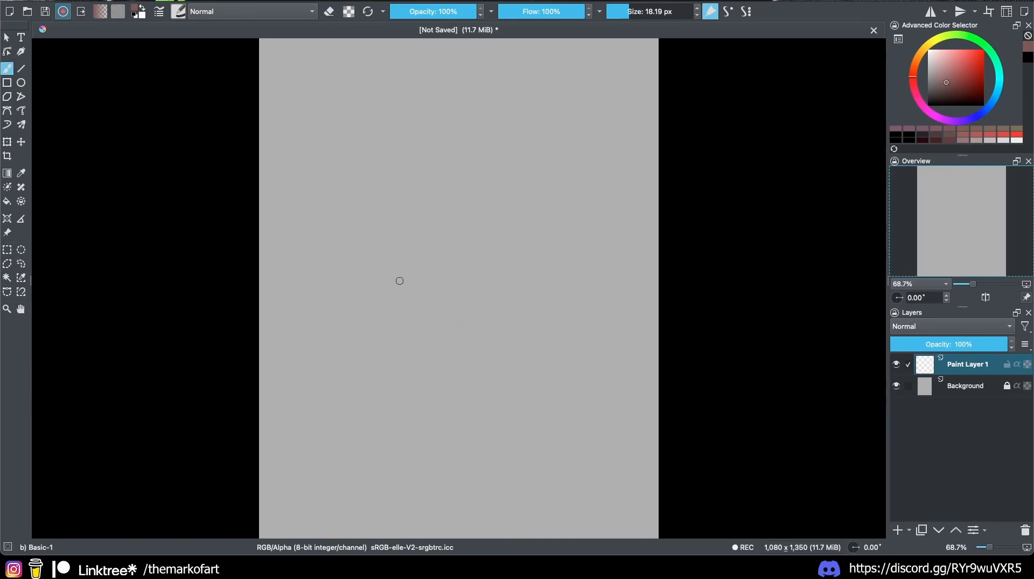
key(bracketright)
key(bracketright)
key(bracketright)
key(bracketright)
key(bracketright)
key(bracketright)
key(bracketright)
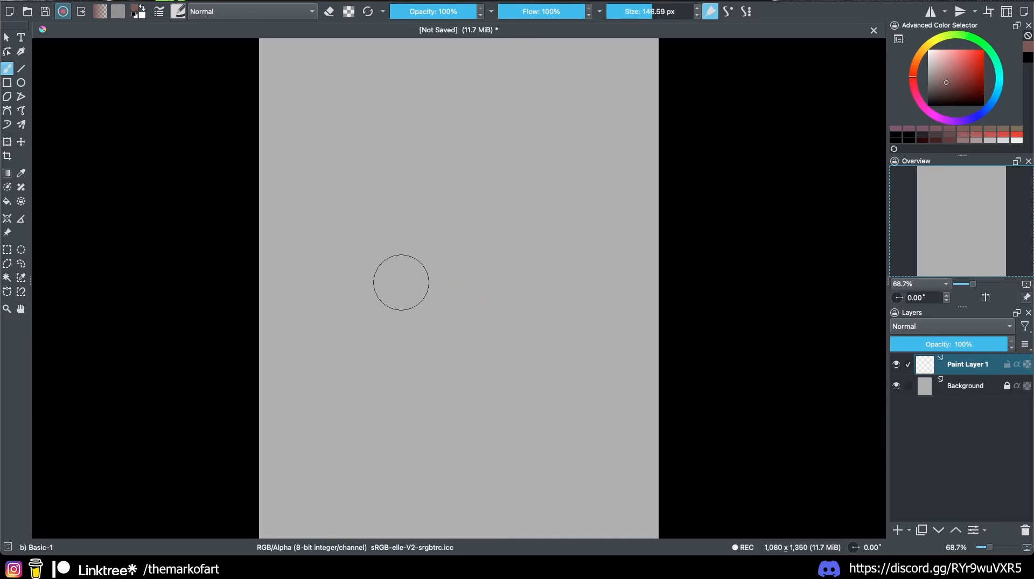
key(bracketright)
key(bracketright)
key(bracketright)
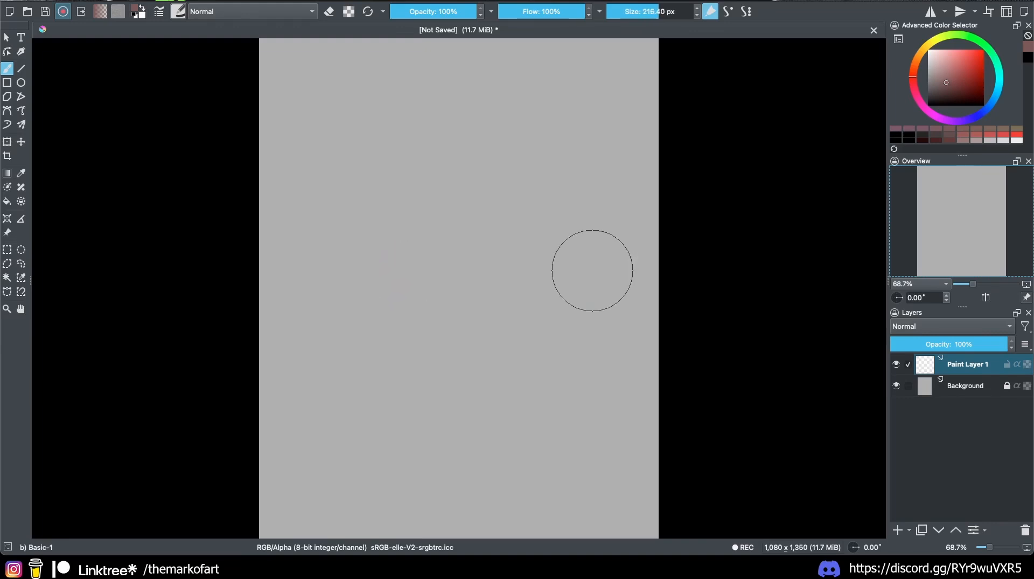
key(bracketleft)
key(bracketleft)
key(bracketleft)
key(bracketleft)
key(bracketleft)
key(bracketleft)
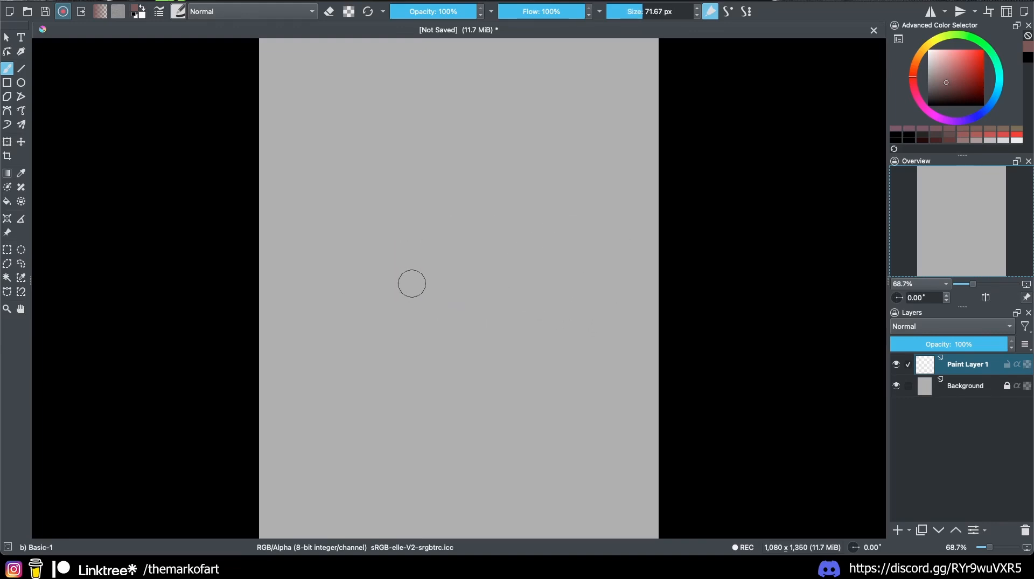
key(bracketleft)
key(bracketleft)
key(bracketleft)
key(bracketright)
key(bracketright)
key(bracketright)
key(bracketright)
key(bracketright)
key(bracketright)
key(bracketright)
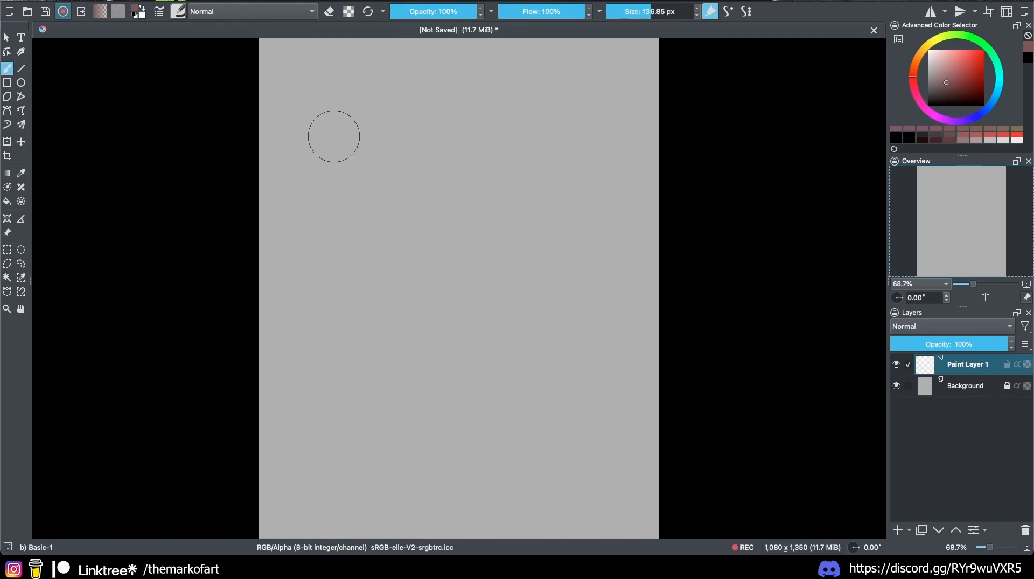
drag(333, 135, 331, 122)
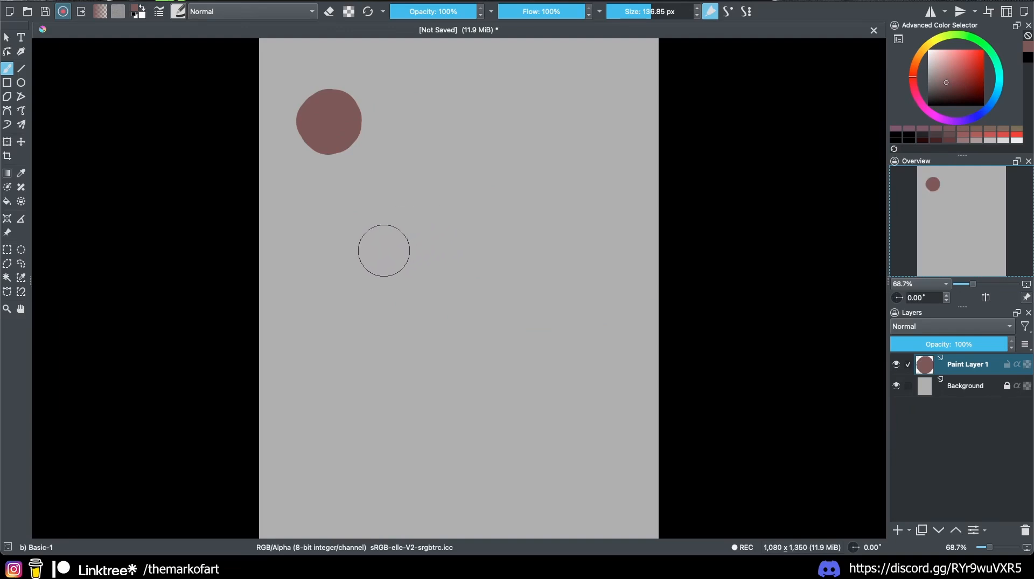
Step: Paint a column of progressively darker brown dabs down to black
key(k)
click(341, 212)
key(k)
click(333, 297)
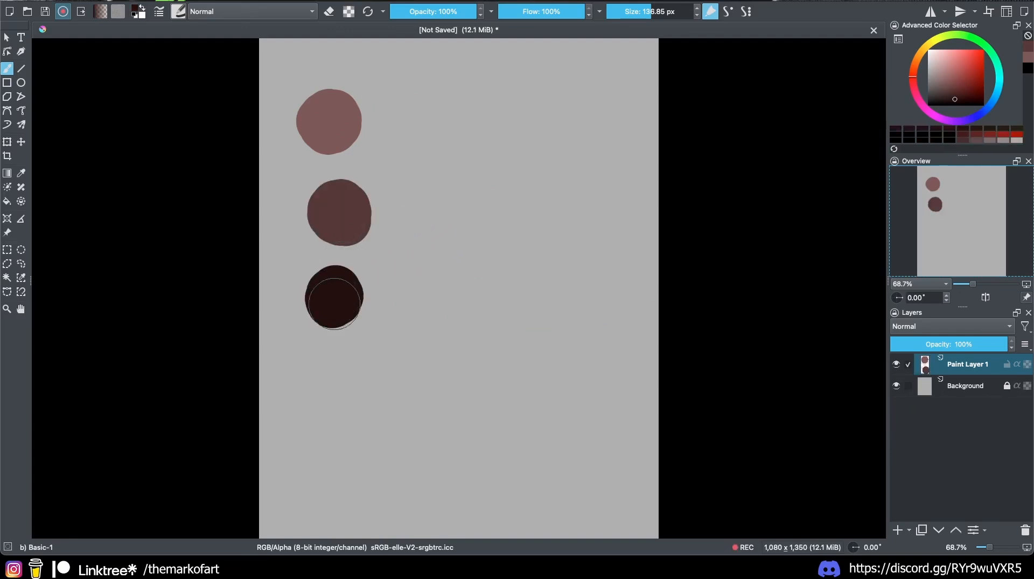
key(k)
click(329, 393)
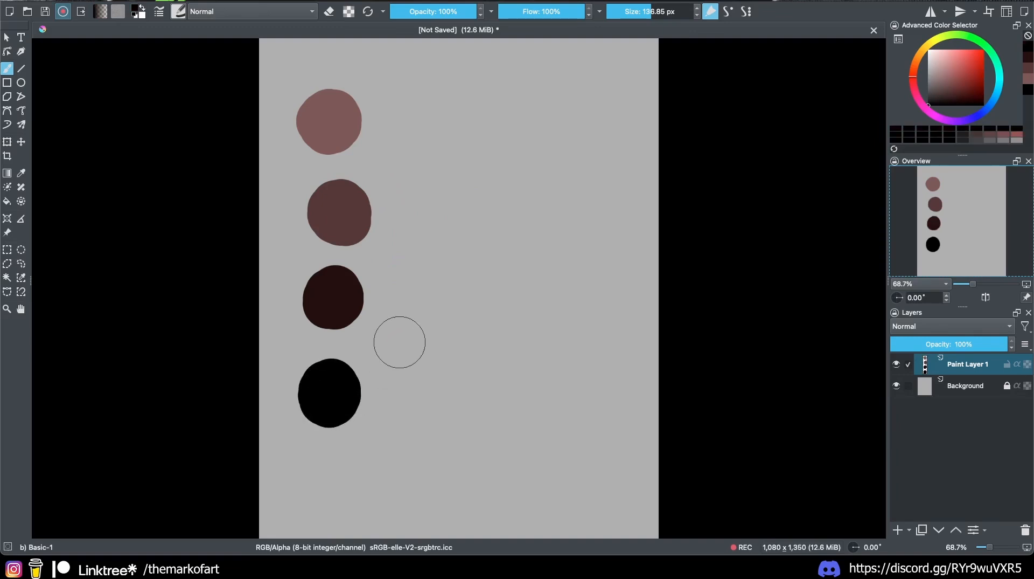
Step: Paint a second column of greys lightening upward from near-black, plus a wide light-grey stroke
key(l)
click(405, 391)
key(l)
click(413, 326)
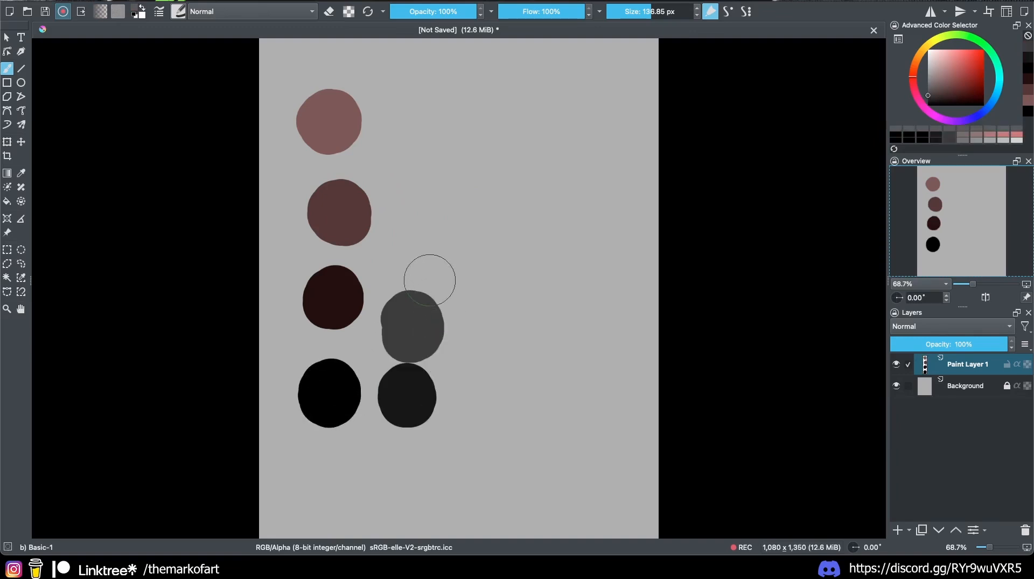
key(l)
click(420, 244)
key(l)
click(424, 164)
key(l)
click(428, 84)
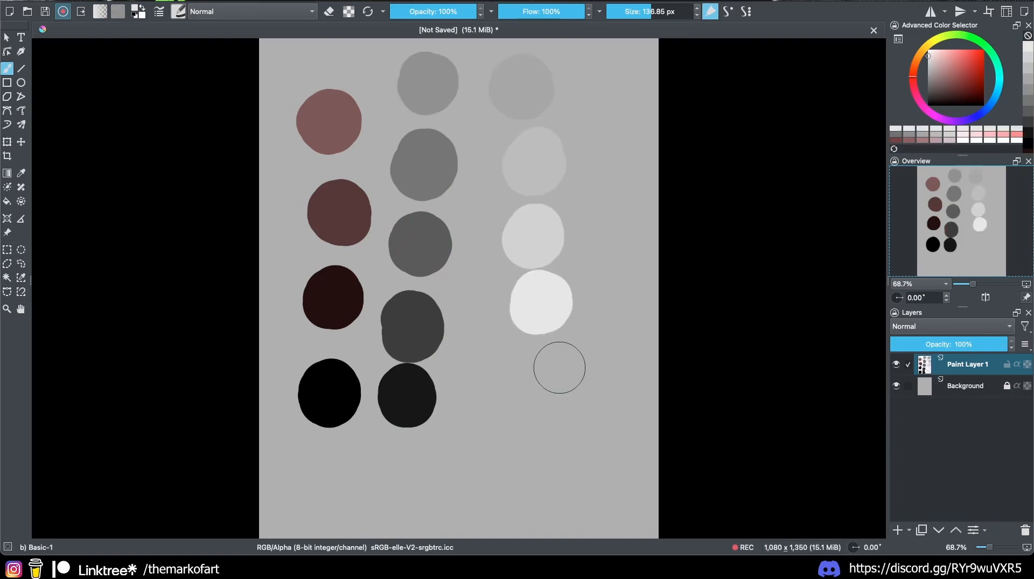
mouse_move(587, 377)
mouse_down()
mouse_move(470, 442)
mouse_move(530, 429)
mouse_up()
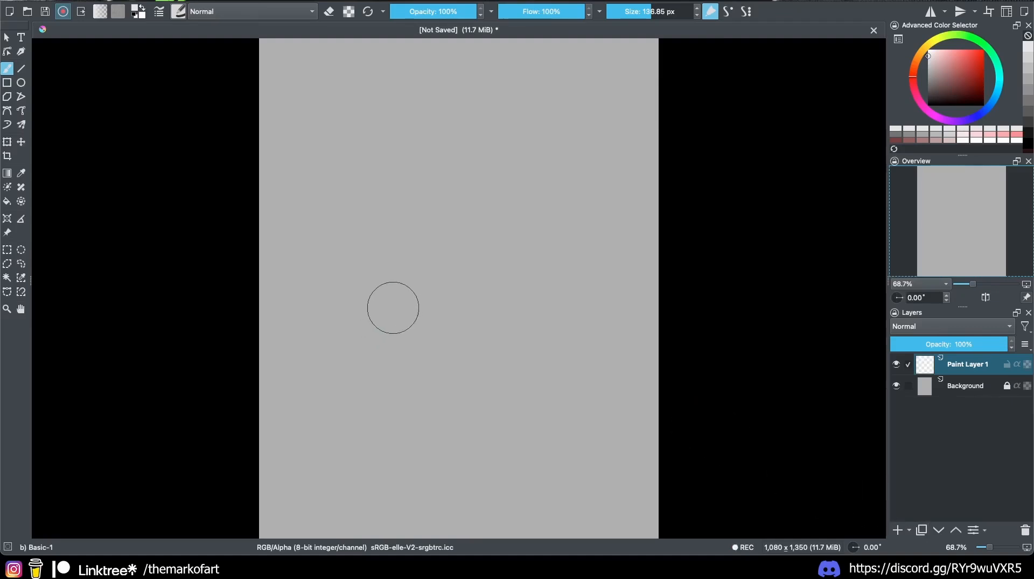
drag(477, 316, 403, 334)
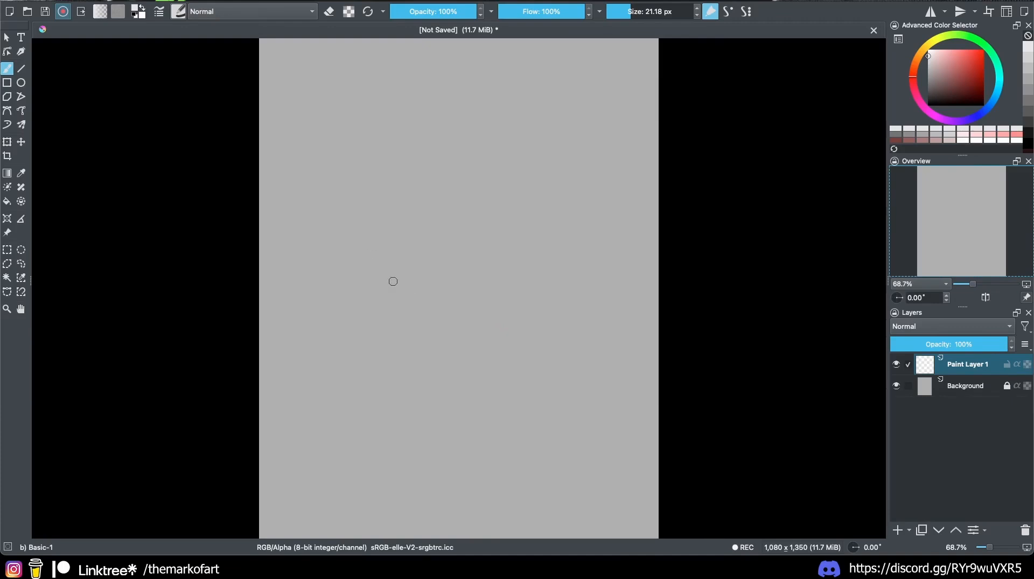
key(l)
mouse_move(339, 330)
mouse_down()
mouse_move(508, 344)
mouse_move(308, 323)
mouse_up()
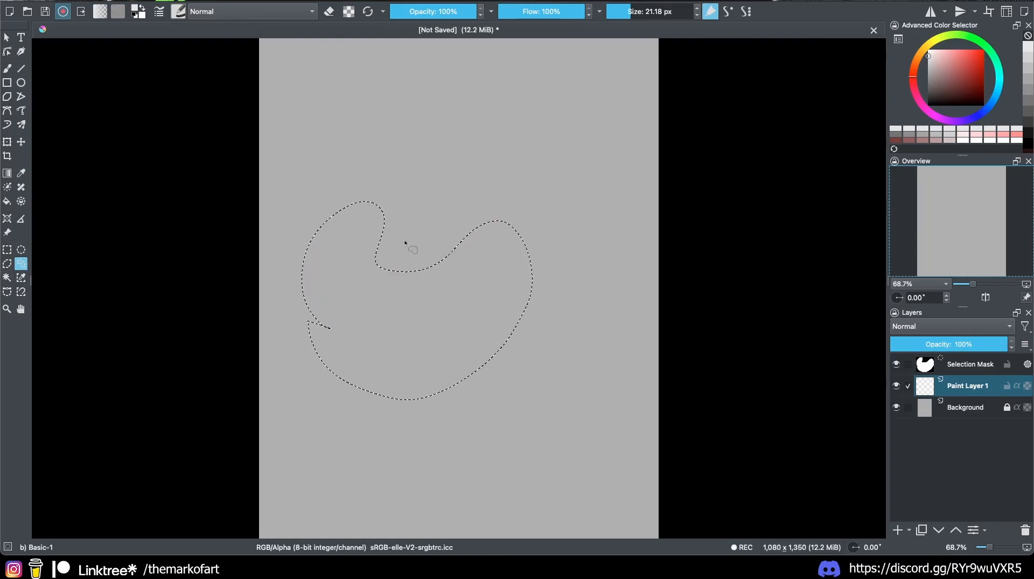
key(ctrl+shift+a)
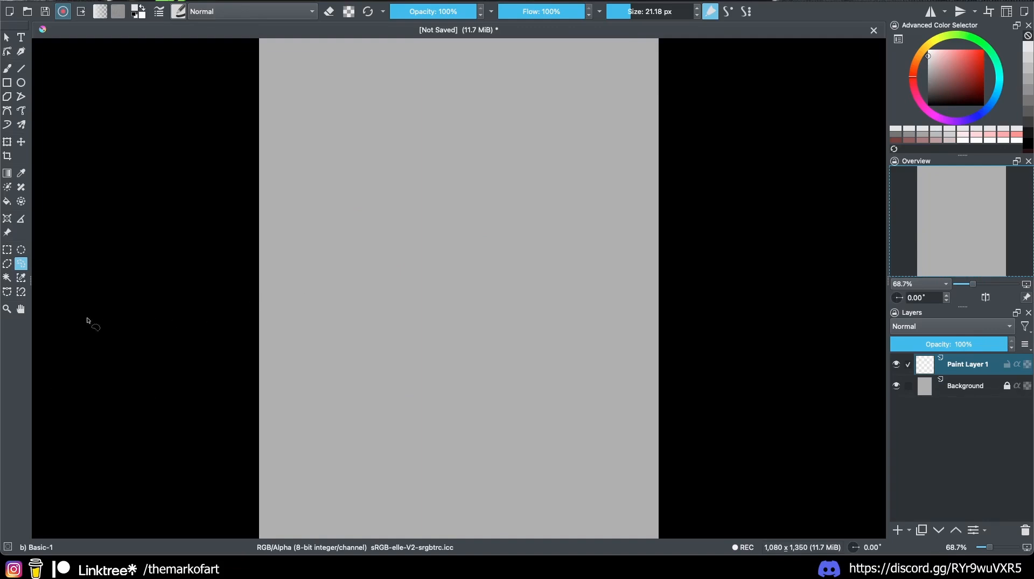
click(7, 264)
click(314, 180)
click(500, 120)
click(566, 203)
key(Escape)
key(b)
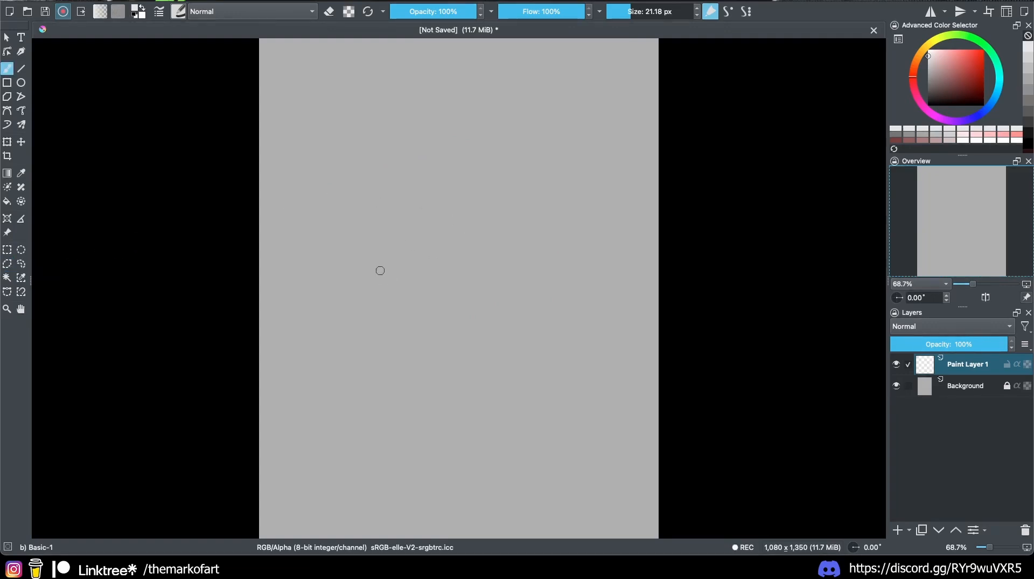
shift+drag(392, 271, 386, 275)
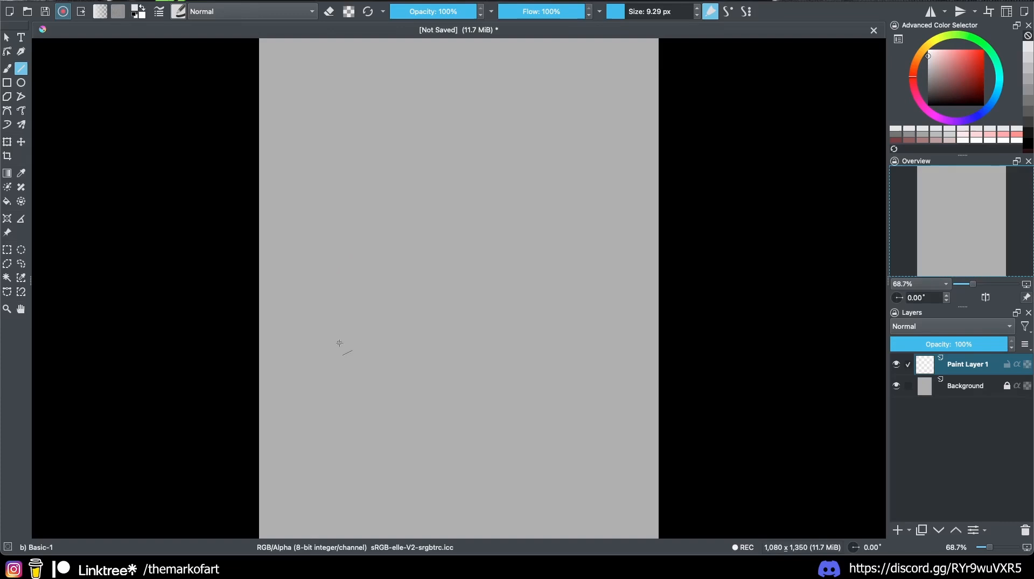
drag(325, 305, 368, 273)
key(v)
drag(318, 398, 603, 397)
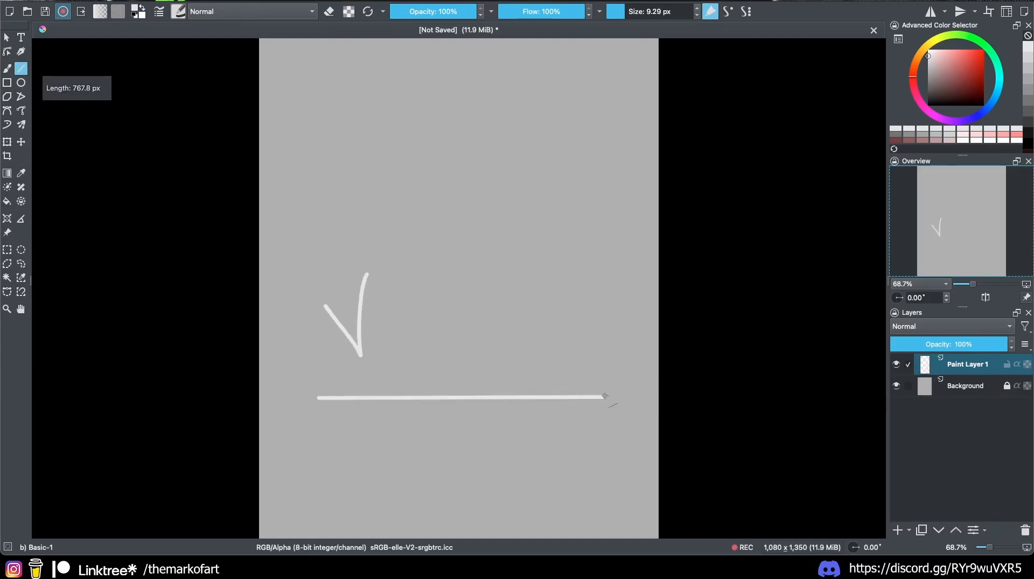
key(v)
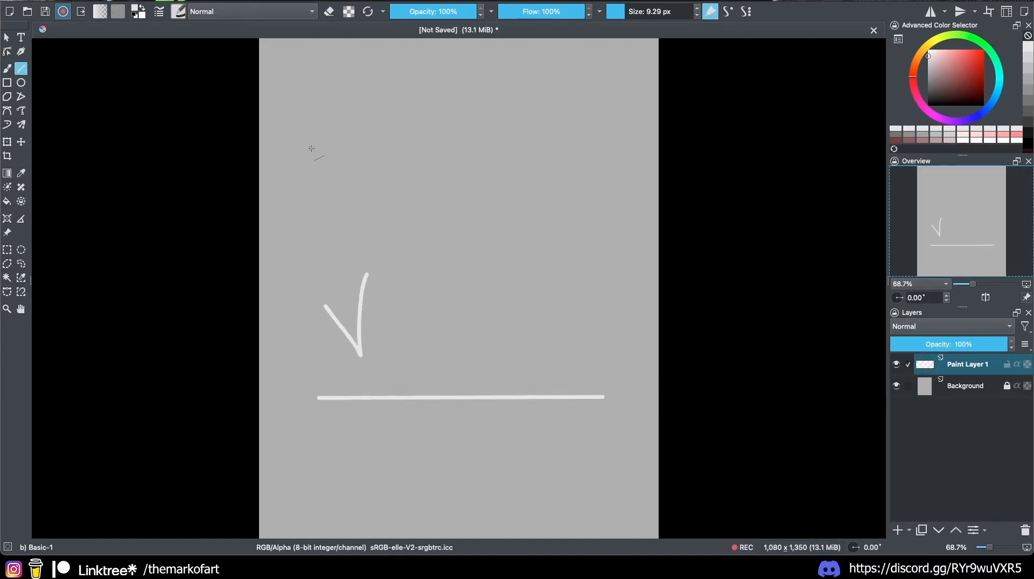
drag(310, 145, 579, 136)
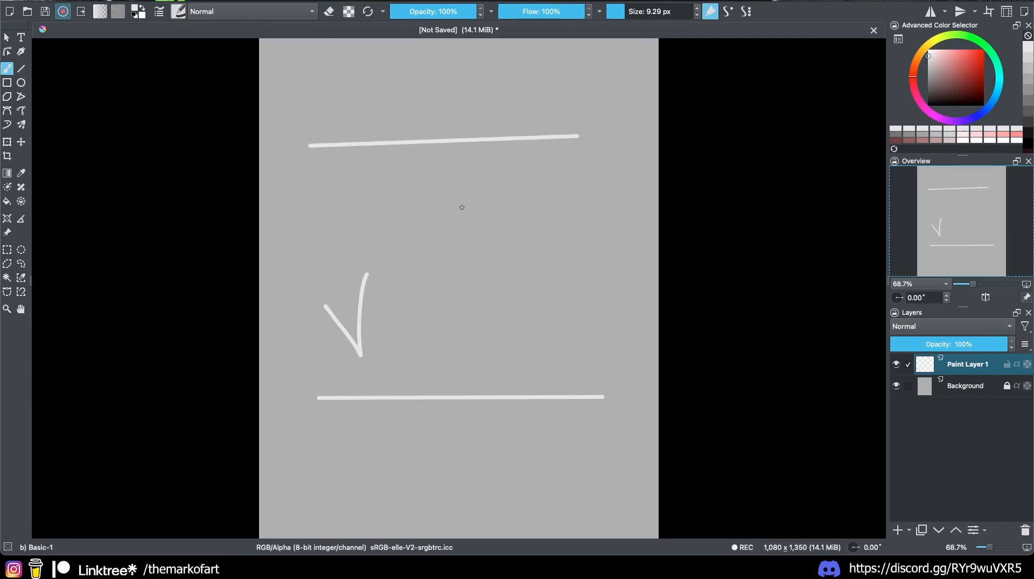
key(v)
key(v)
drag(425, 208, 618, 204)
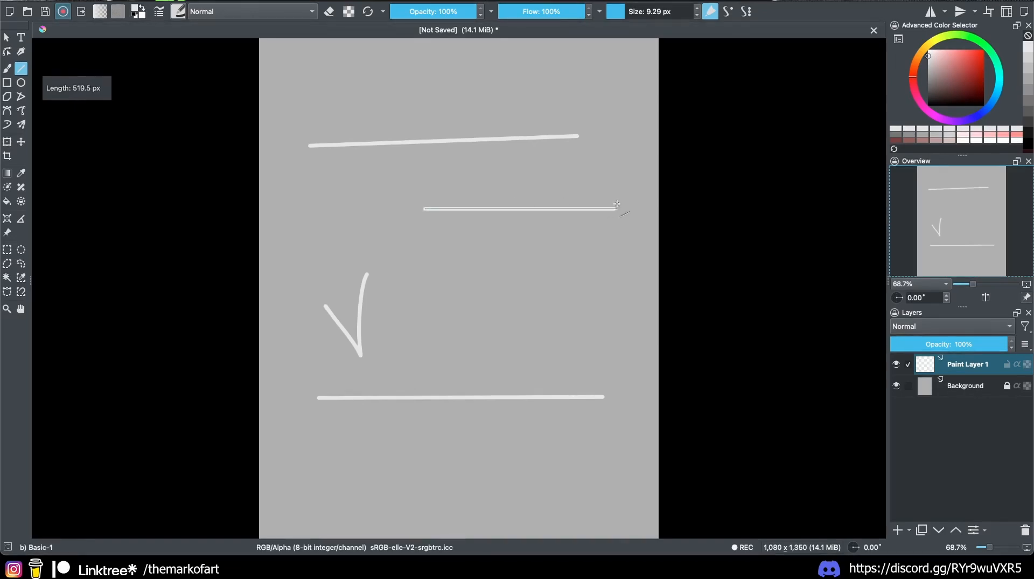
key(v)
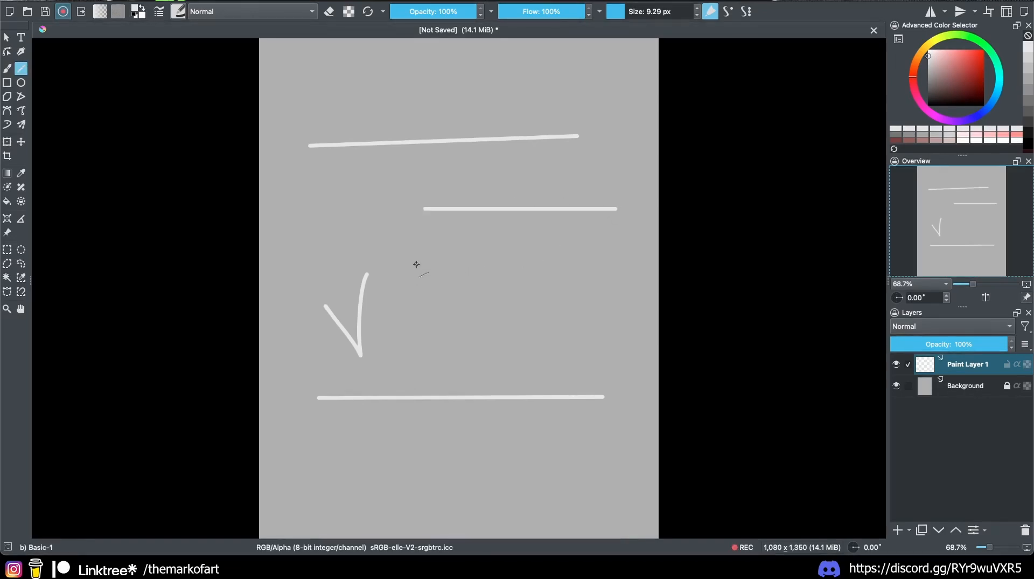
drag(418, 264, 629, 264)
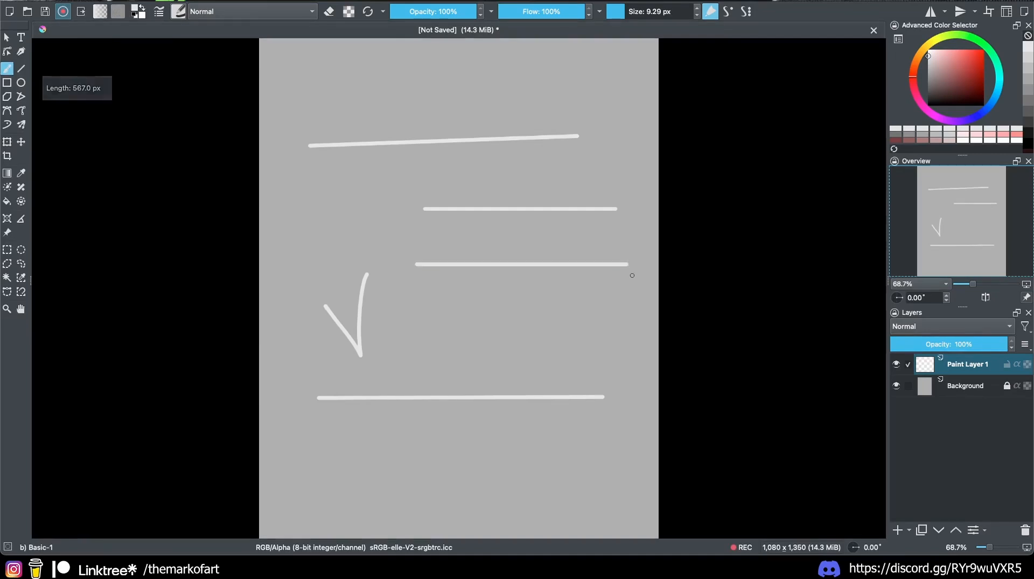
key(Delete)
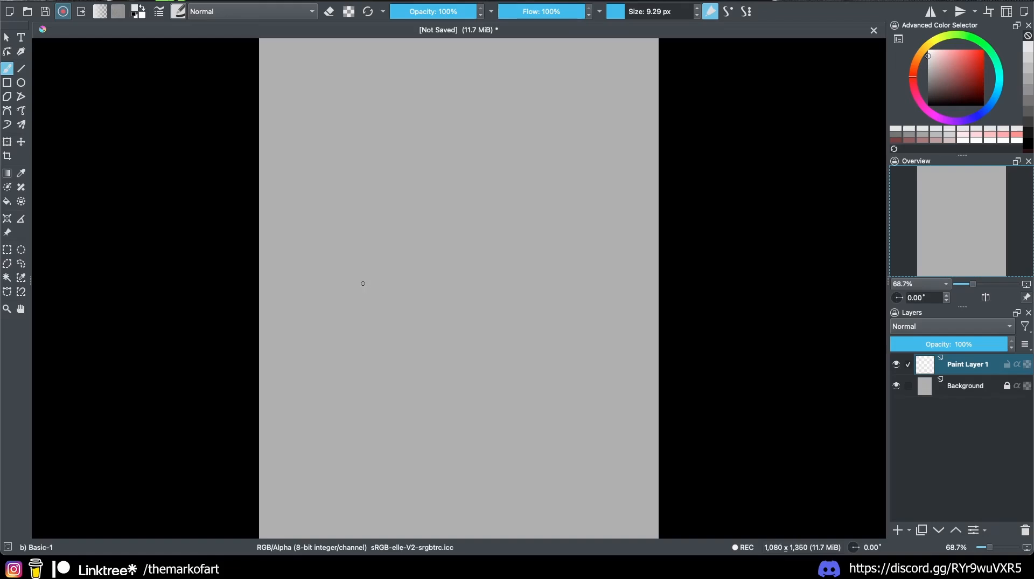
Step: Draw a five-cornered polygon selection across the middle of the canvas
key(l)
click(308, 173)
click(554, 111)
click(626, 311)
click(407, 448)
click(298, 325)
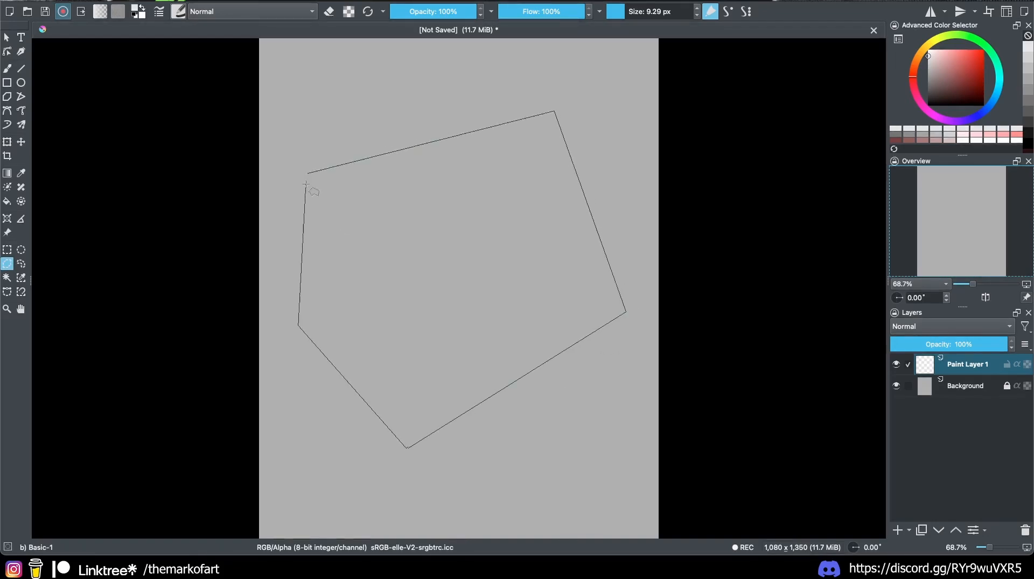
click(306, 184)
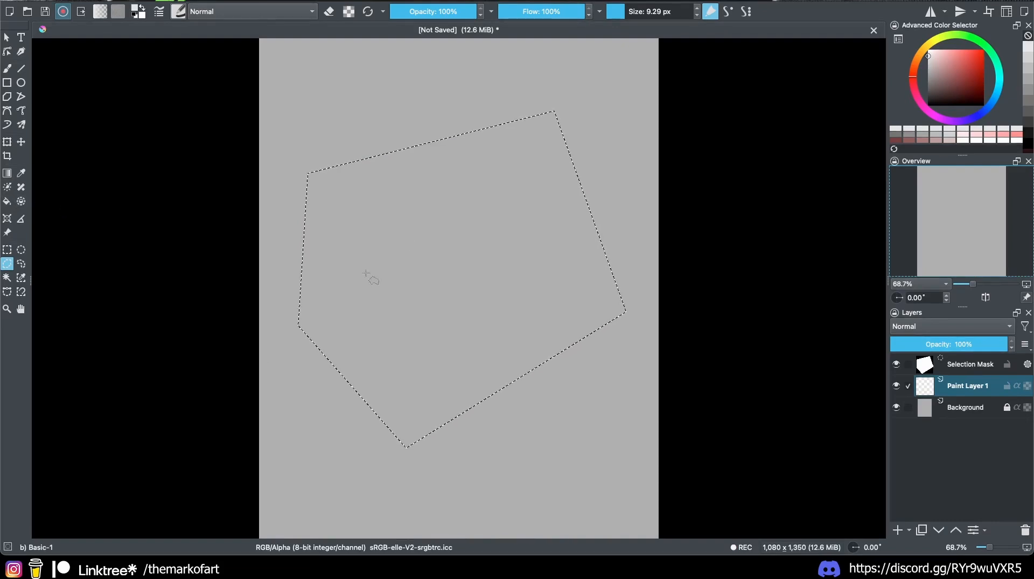
Step: Fill the pentagon with a darkened brown-grey, then bring up the gradient presets
key(f)
key(k)
key(k)
key(k)
key(k)
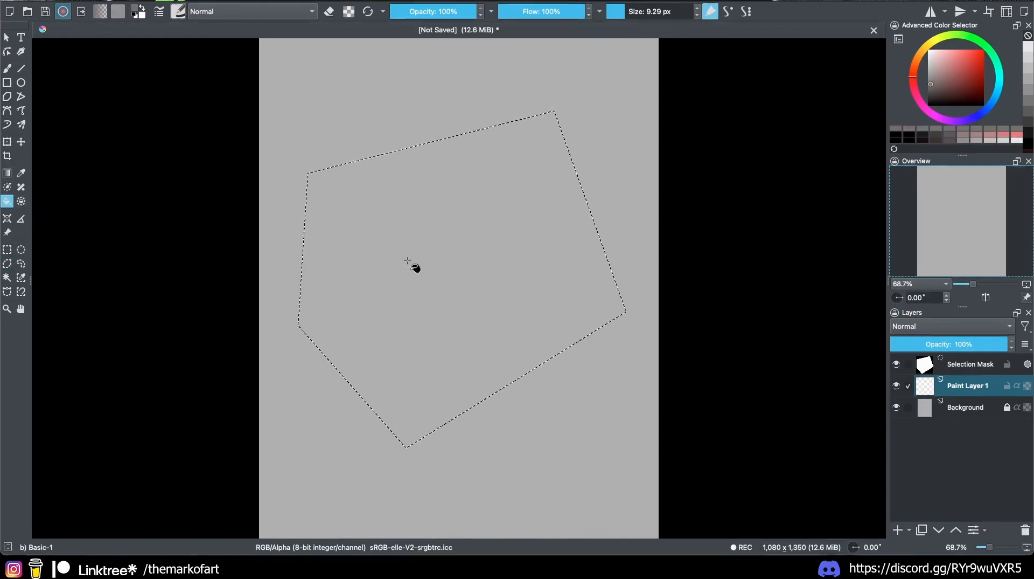
click(409, 259)
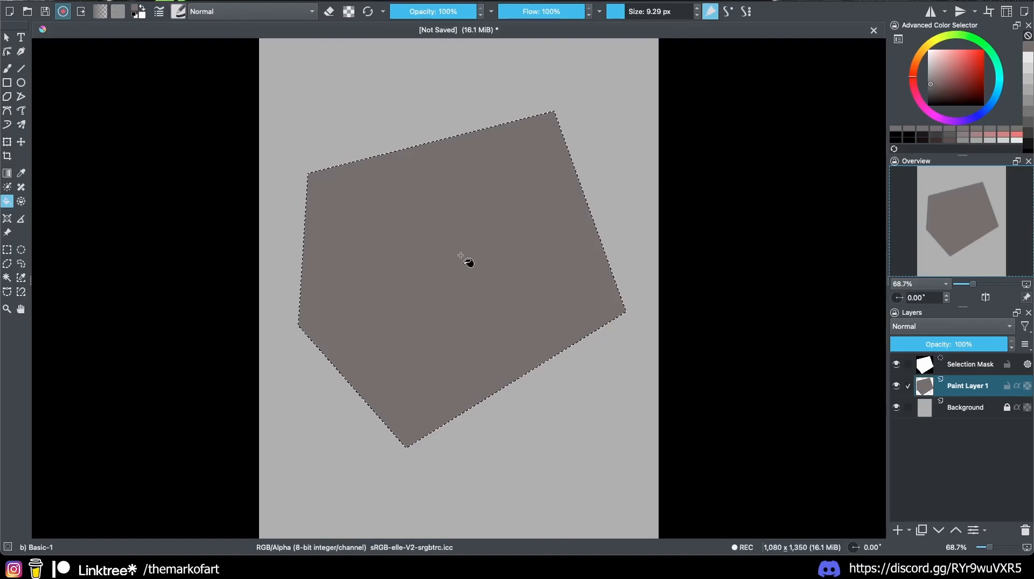
key(g)
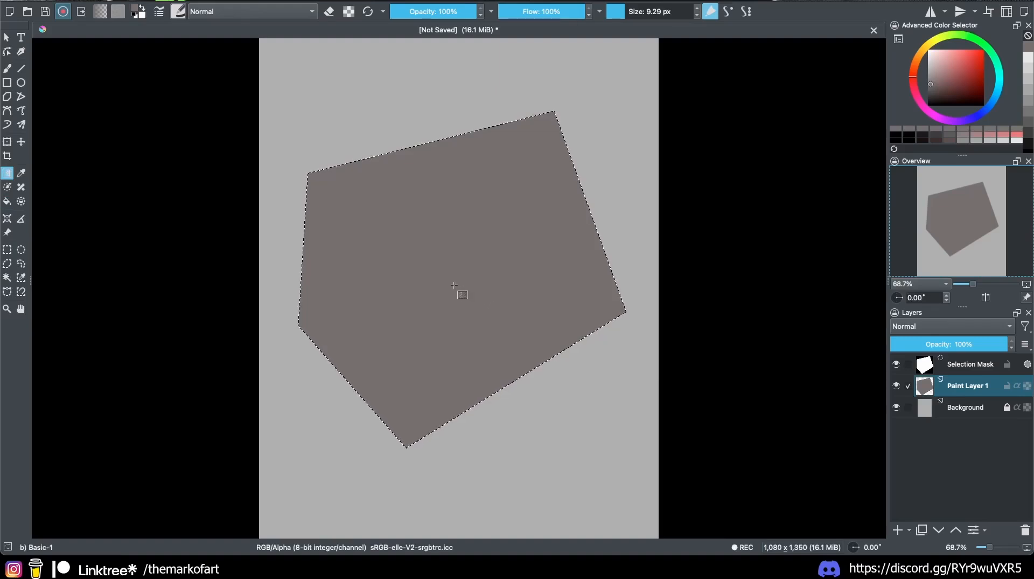
click(99, 12)
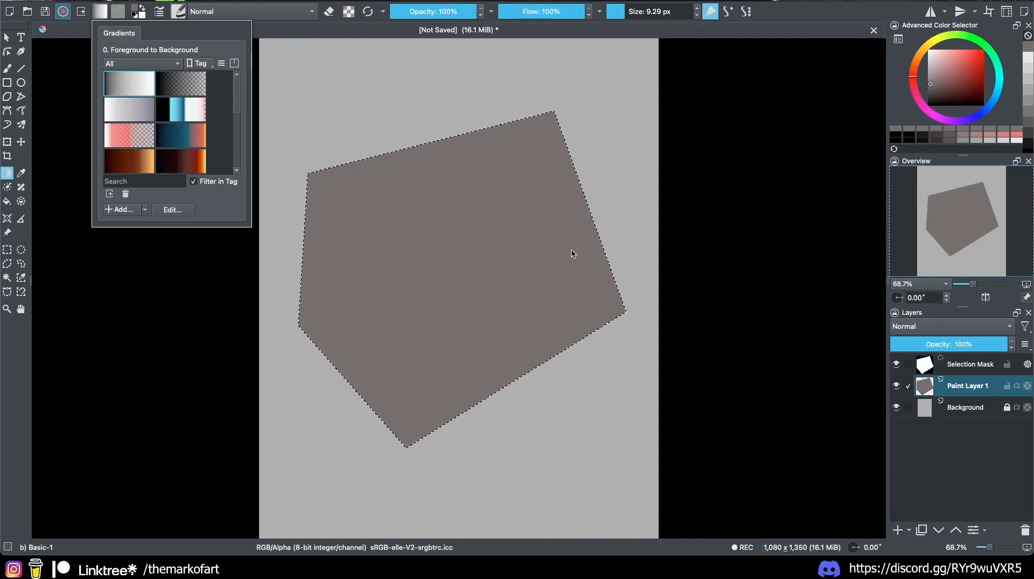
Step: Fill the pentagon with a Foreground to Background gradient, dark lower-left to white upper-right, then deselect
click(414, 382)
drag(422, 397, 561, 196)
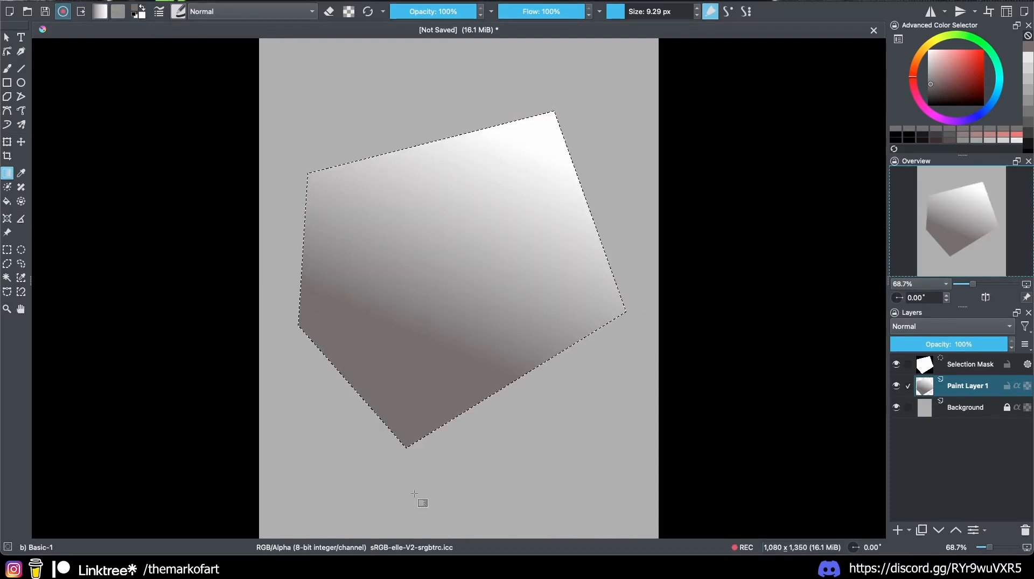
key(ctrl+shift+a)
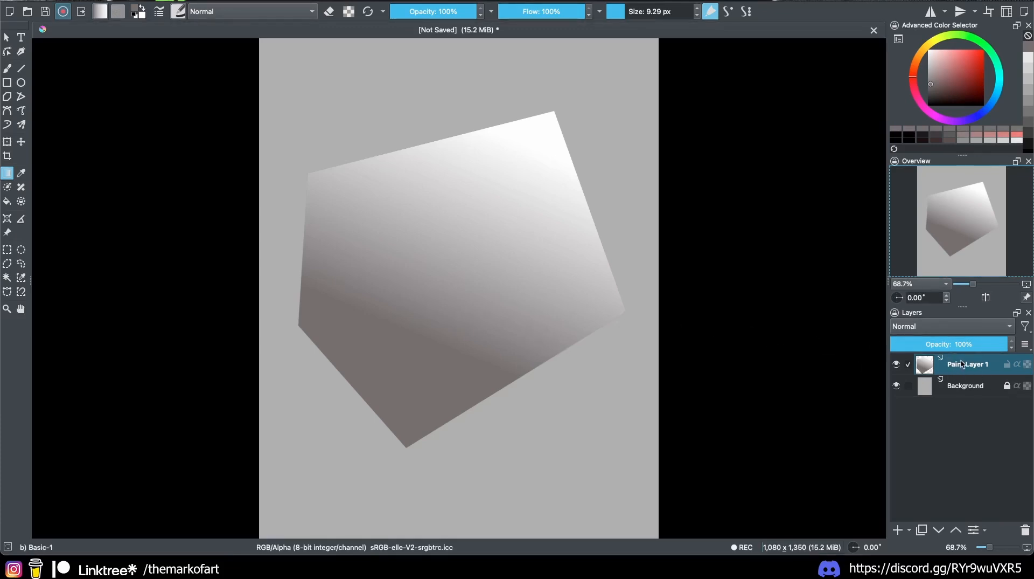
Step: Scale down and tilt the pentagon from its corner, show the Tool Options docker, and narrow its left side
key(ctrl+t)
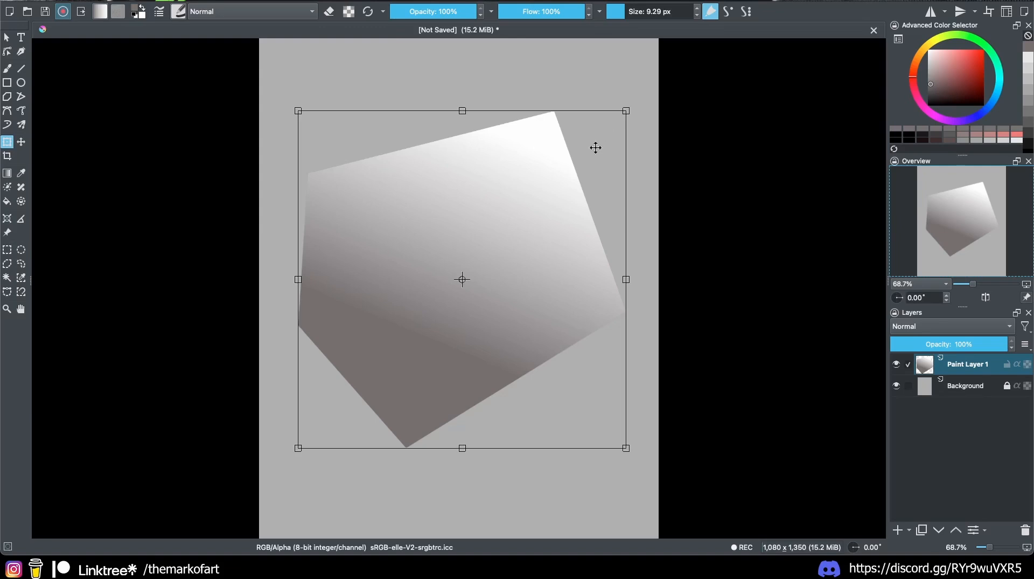
drag(626, 110, 637, 225)
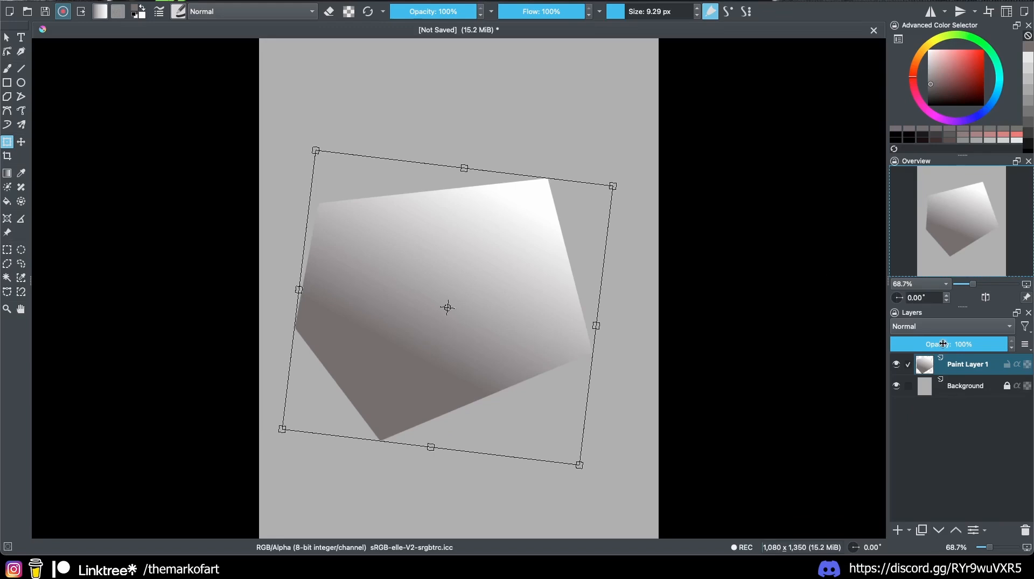
click(251, 0)
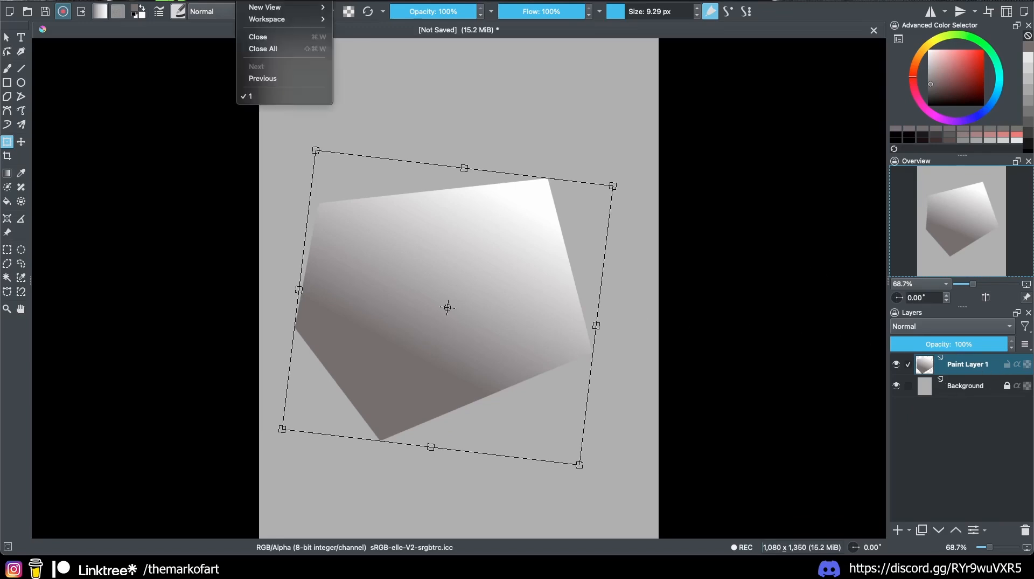
mouse_move(321, 0)
mouse_move(361, 67)
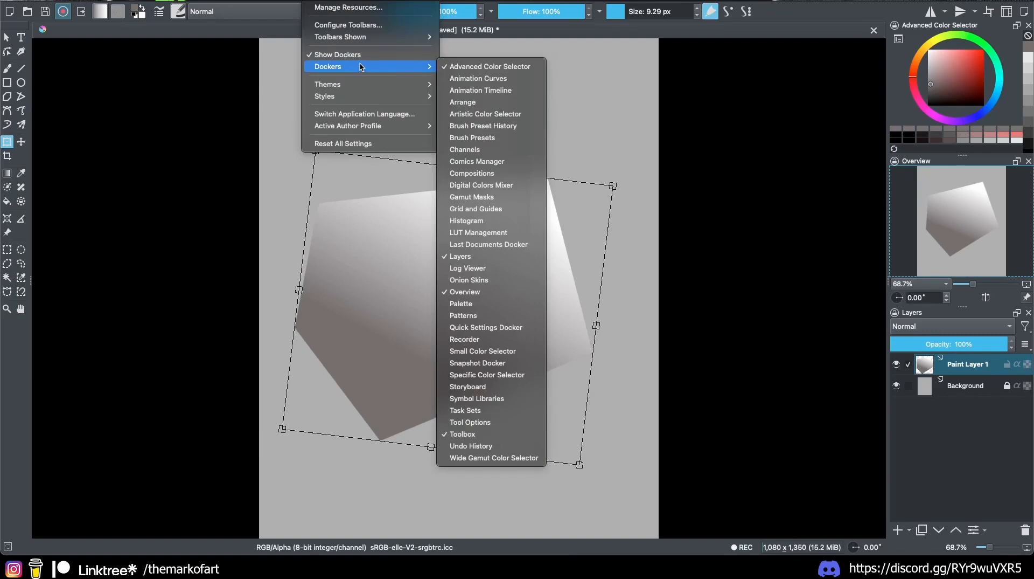
click(483, 423)
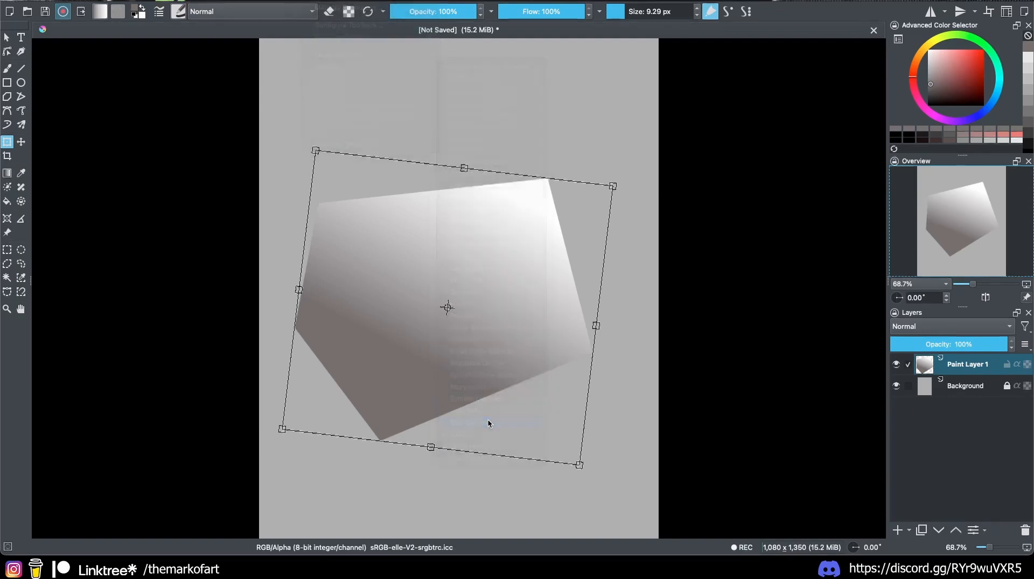
click(954, 317)
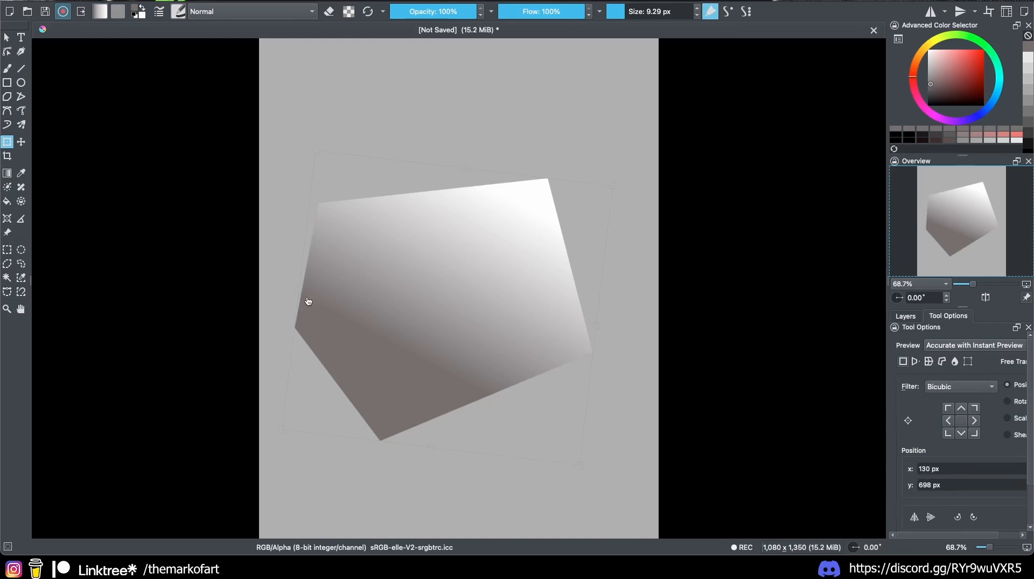
drag(295, 293, 299, 326)
Step: Try a perspective transform, pulling the top-right corner down and the bottom edge up-right
click(915, 361)
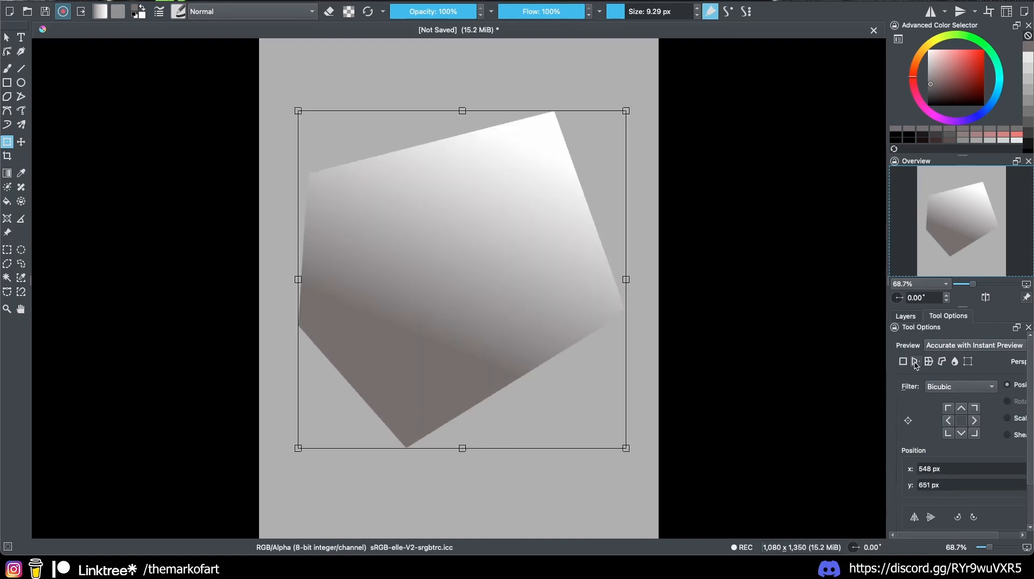
drag(630, 111, 631, 227)
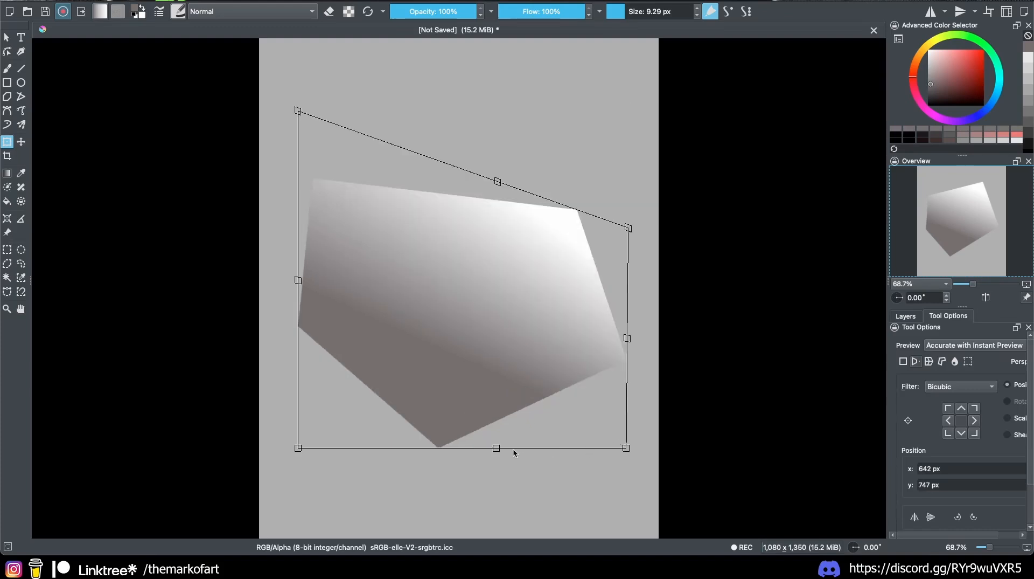
drag(512, 452, 566, 394)
Step: Warp the pentagon's centre, top and corners, then switch to cage mode, discarding the warp
click(929, 361)
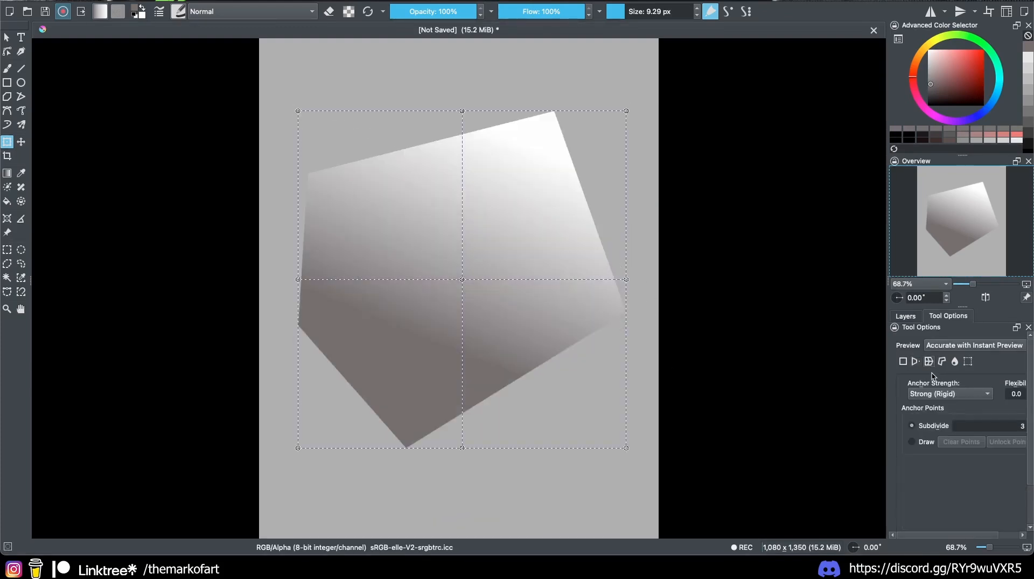
drag(462, 270, 516, 238)
drag(625, 101, 552, 55)
drag(461, 101, 459, 147)
drag(626, 438, 533, 343)
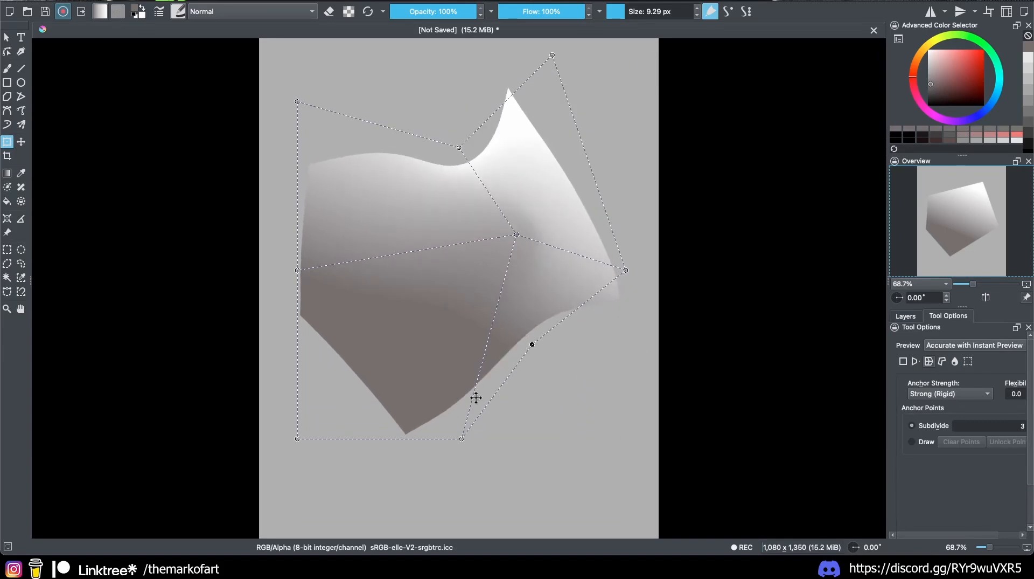
drag(298, 438, 352, 365)
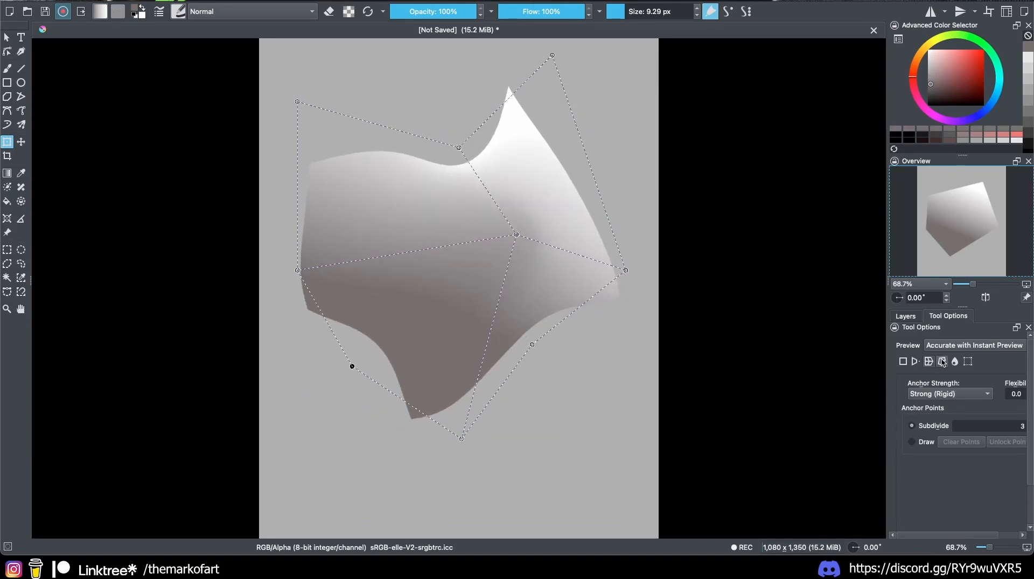
click(942, 361)
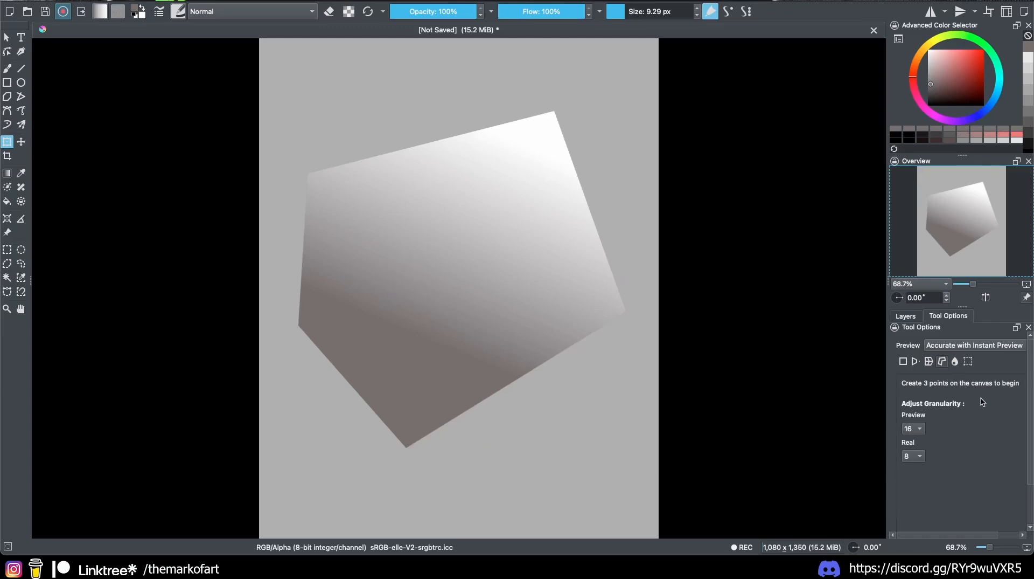
Step: Liquify the pentagon, pushing its top edge up into a bulge and pinching the edges inward
click(956, 362)
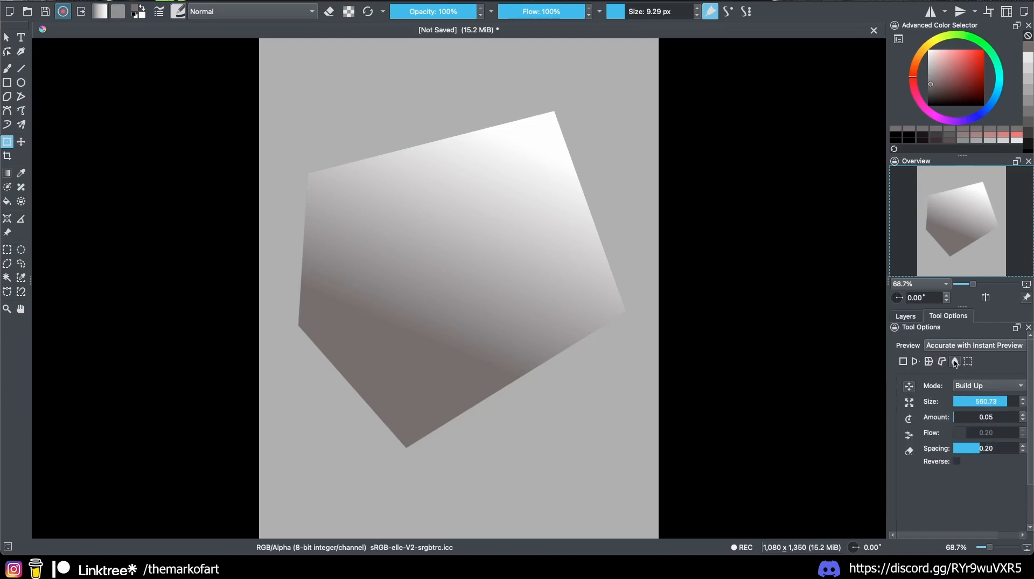
mouse_move(401, 181)
mouse_down()
mouse_move(378, 104)
mouse_move(399, 71)
mouse_up()
mouse_move(447, 149)
mouse_down()
mouse_move(584, 165)
mouse_move(574, 221)
mouse_move(592, 245)
mouse_move(521, 327)
mouse_move(364, 360)
mouse_move(370, 338)
mouse_move(388, 328)
mouse_move(325, 257)
mouse_move(386, 251)
mouse_move(469, 289)
mouse_move(506, 245)
mouse_move(599, 194)
mouse_move(500, 240)
mouse_move(491, 295)
mouse_up()
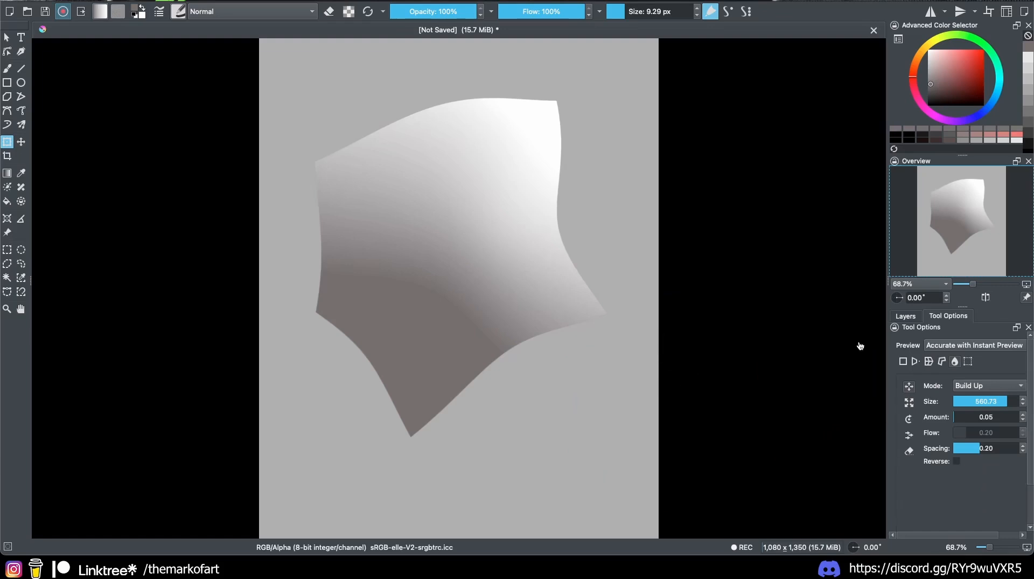
Step: Switch the side panel to the Layers list and try the Ctrl+plus/minus zoom keys
click(905, 316)
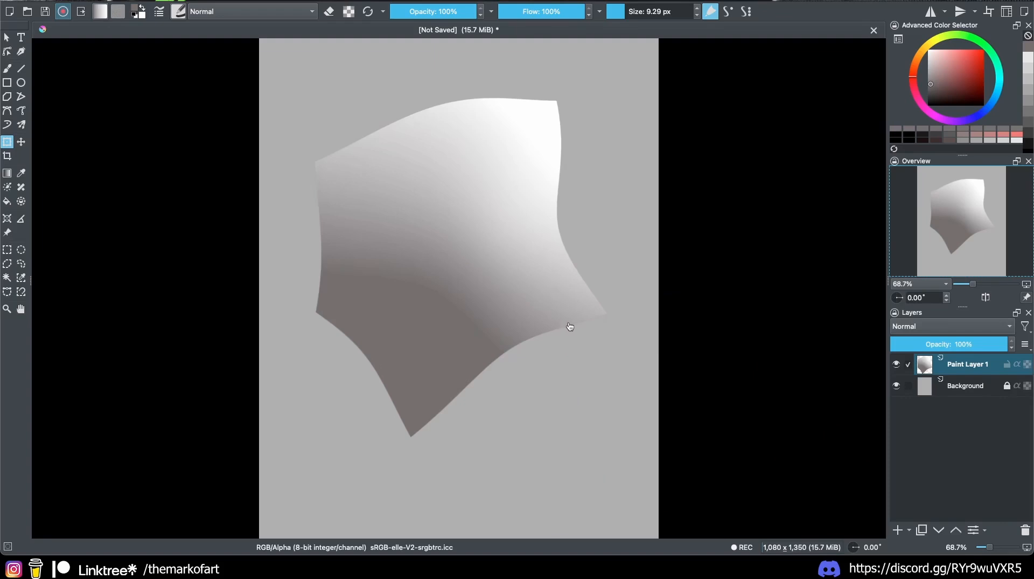
key(ctrl+plus)
key(ctrl+plus)
key(ctrl+minus)
key(ctrl+minus)
key(ctrl+minus)
key(ctrl+minus)
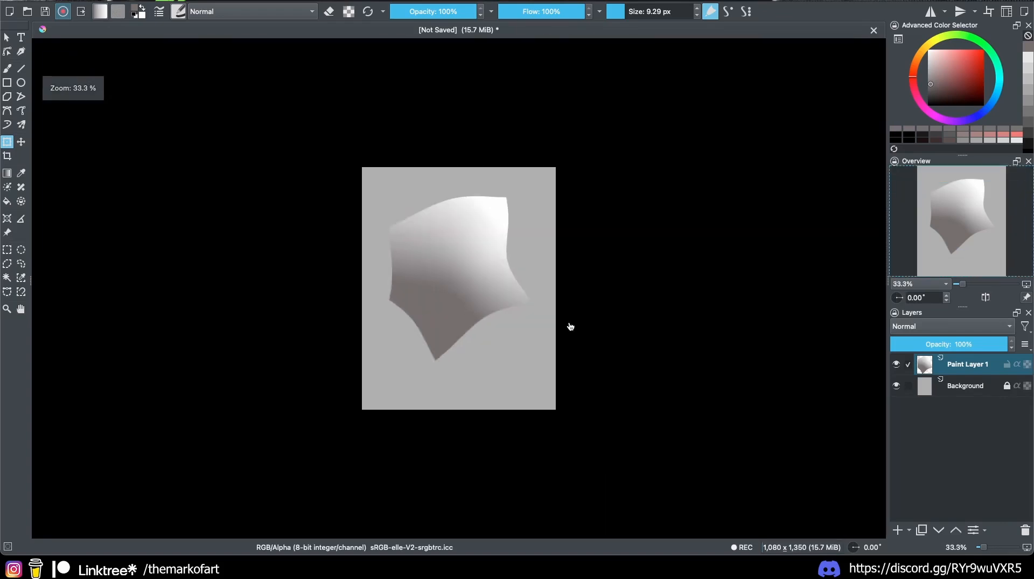
key(ctrl+plus)
key(ctrl+plus)
key(ctrl+plus)
key(ctrl+minus)
key(ctrl+minus)
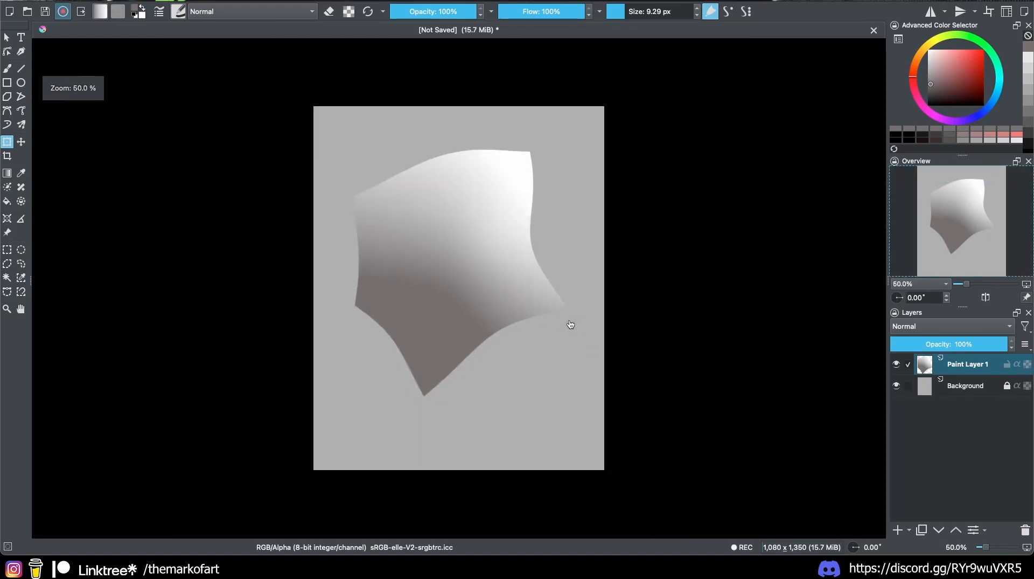
key(ctrl+minus)
key(ctrl+plus)
key(ctrl+plus)
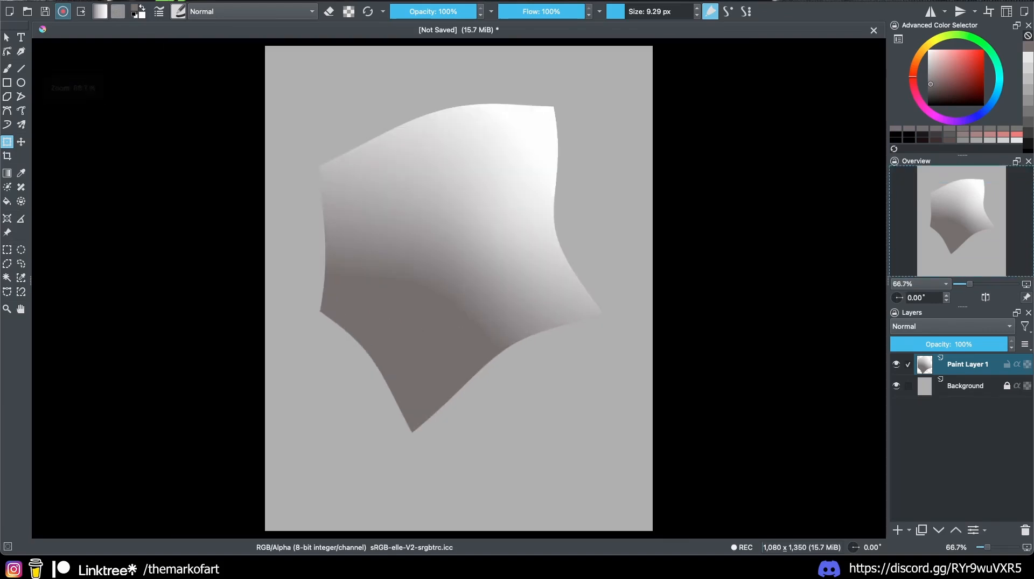
Step: Search the Keyboard Shortcuts preferences for 'zoom', close them, and set the canvas to 100%
click(46, 1)
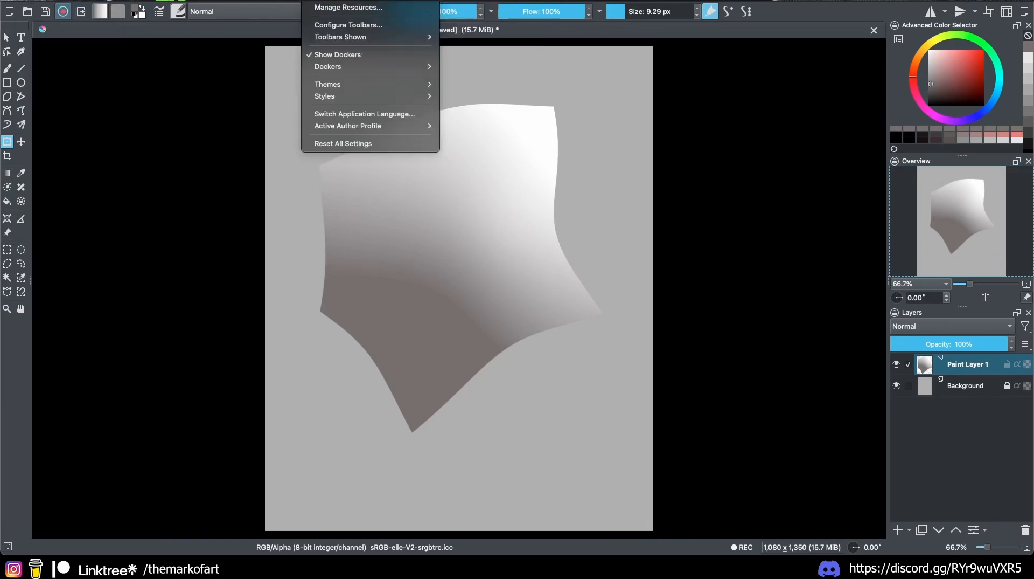
click(51, 13)
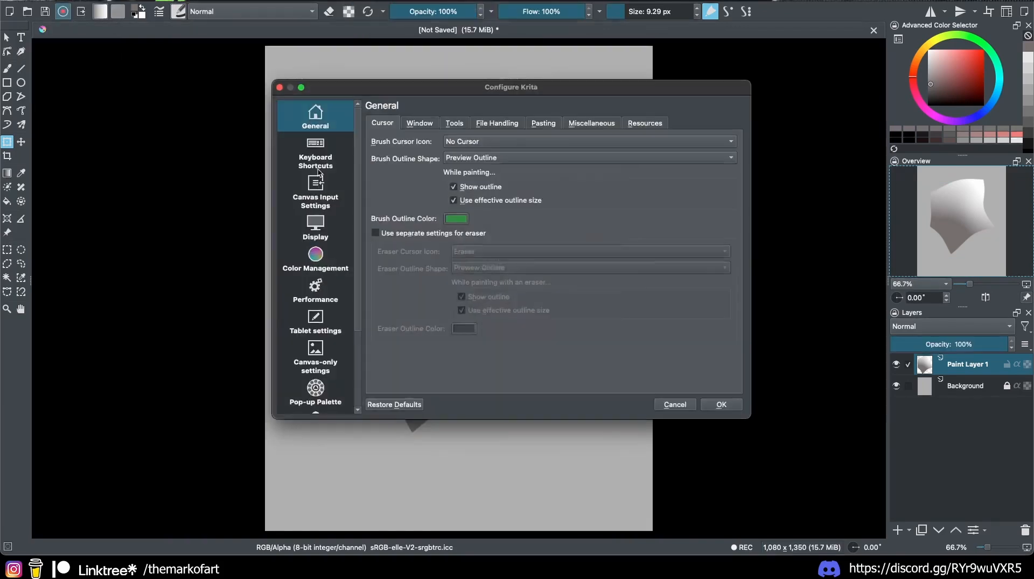
click(315, 152)
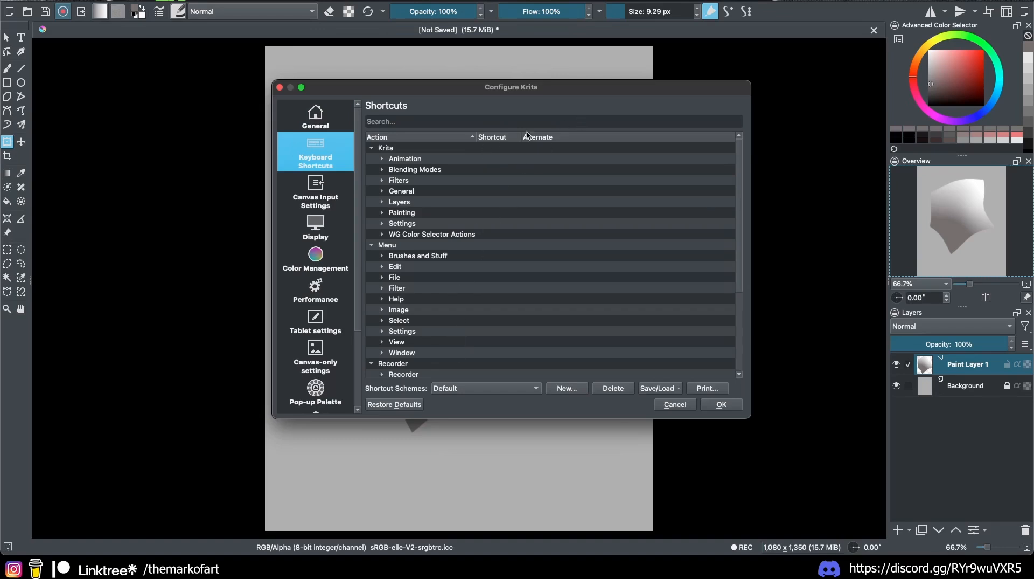
scroll(732, 180, down, 2)
scroll(734, 162, up, 2)
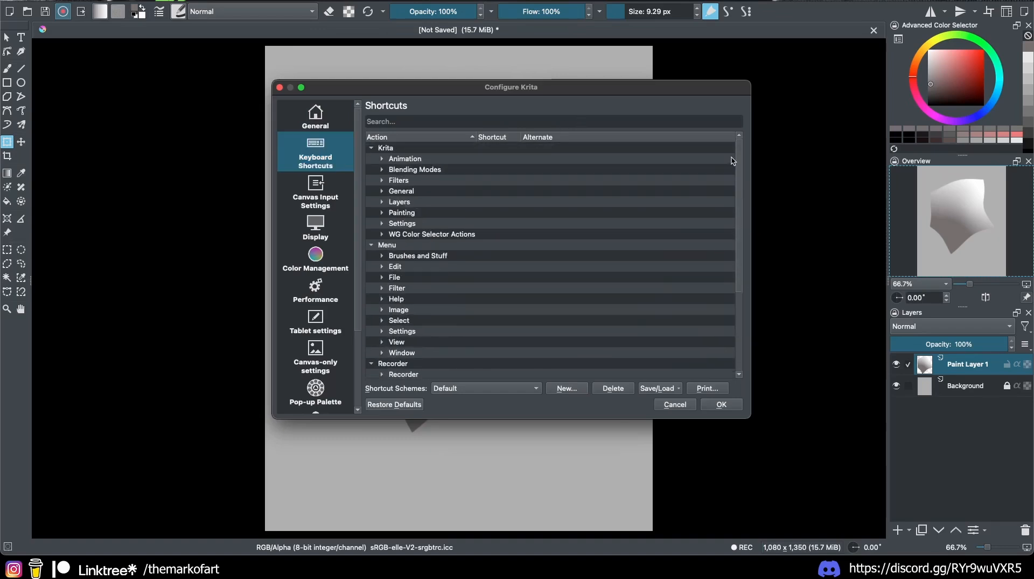
click(508, 121)
text(zoom)
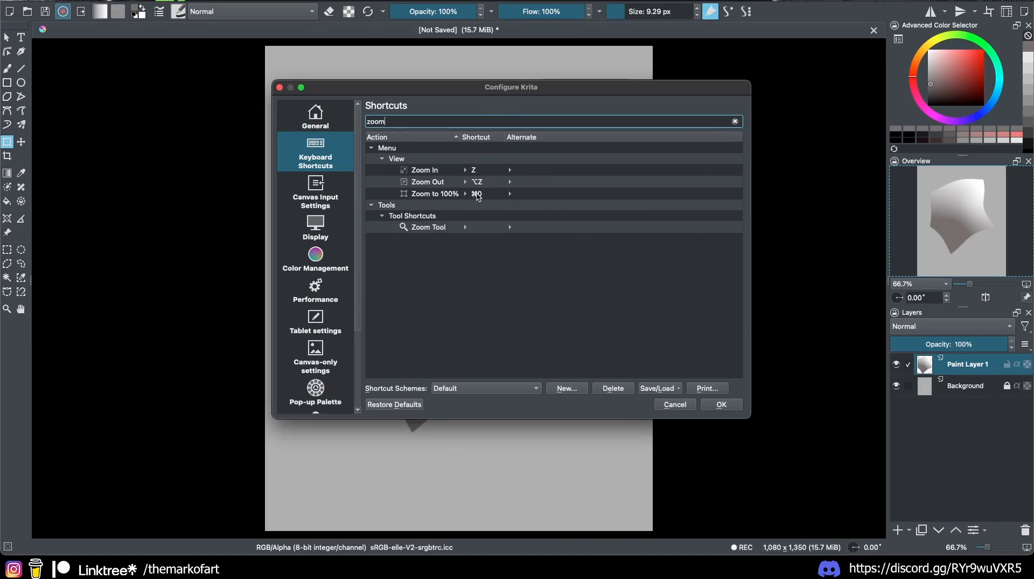
click(721, 404)
key(super+0)
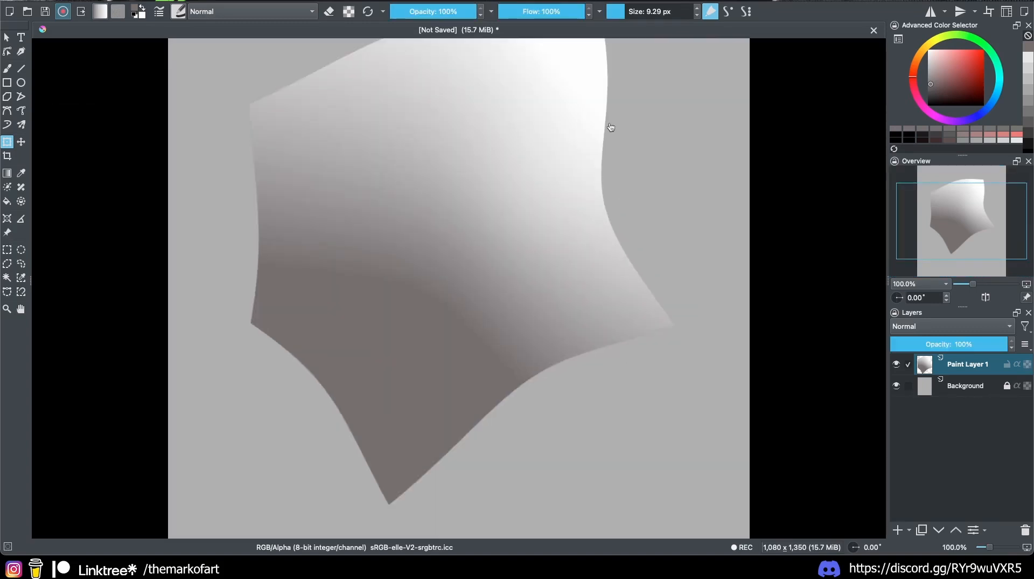
Step: Fit the whole page in view, pan it left and back right, and select the Freehand Brush
key(super+shift+0)
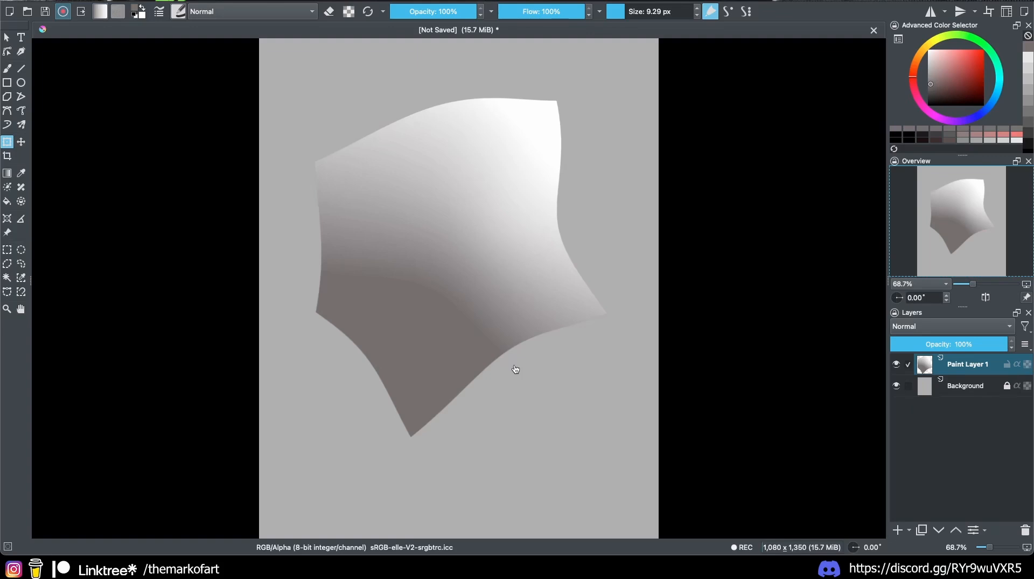
drag(506, 358, 469, 397)
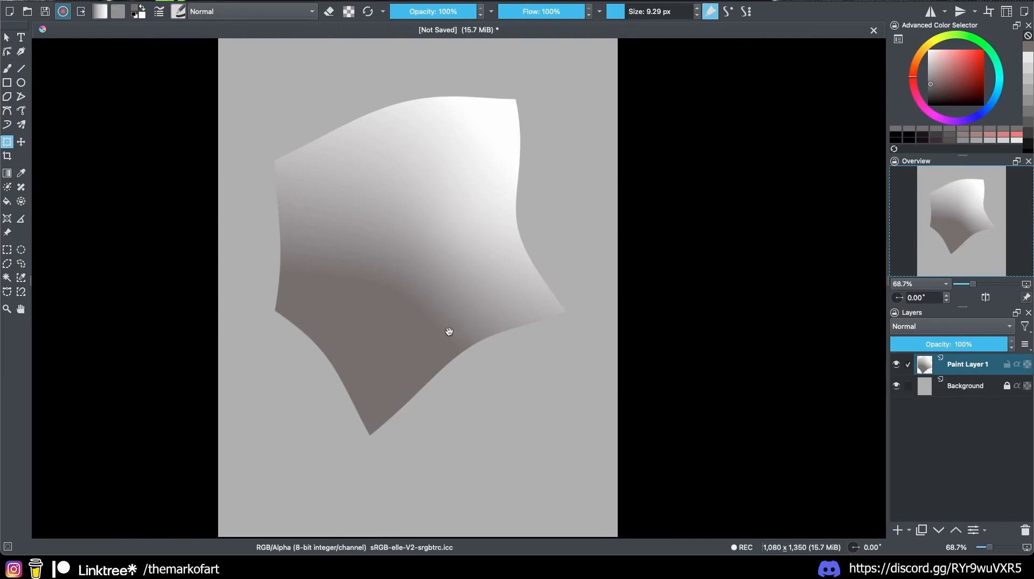
drag(449, 331, 501, 349)
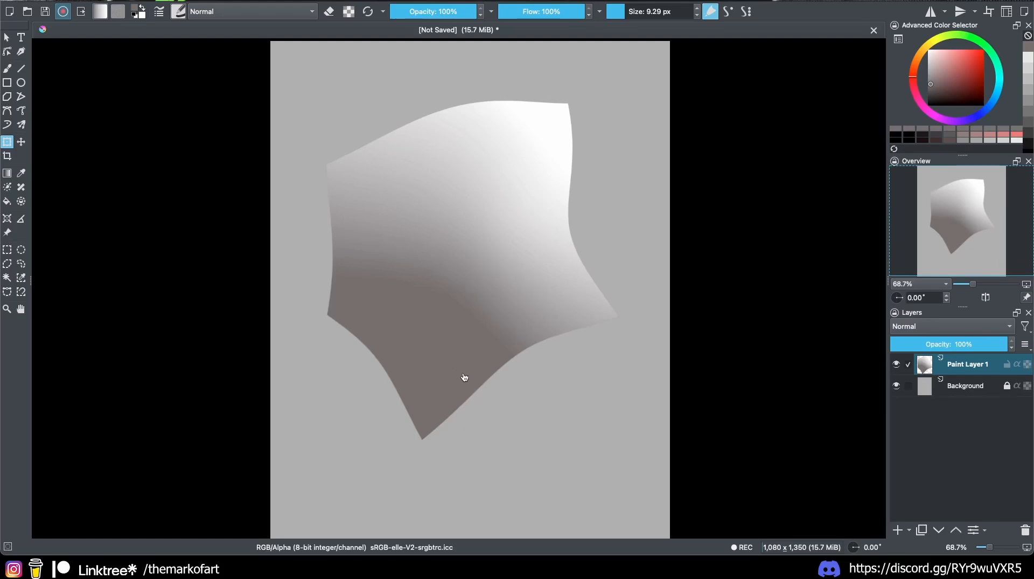
key(b)
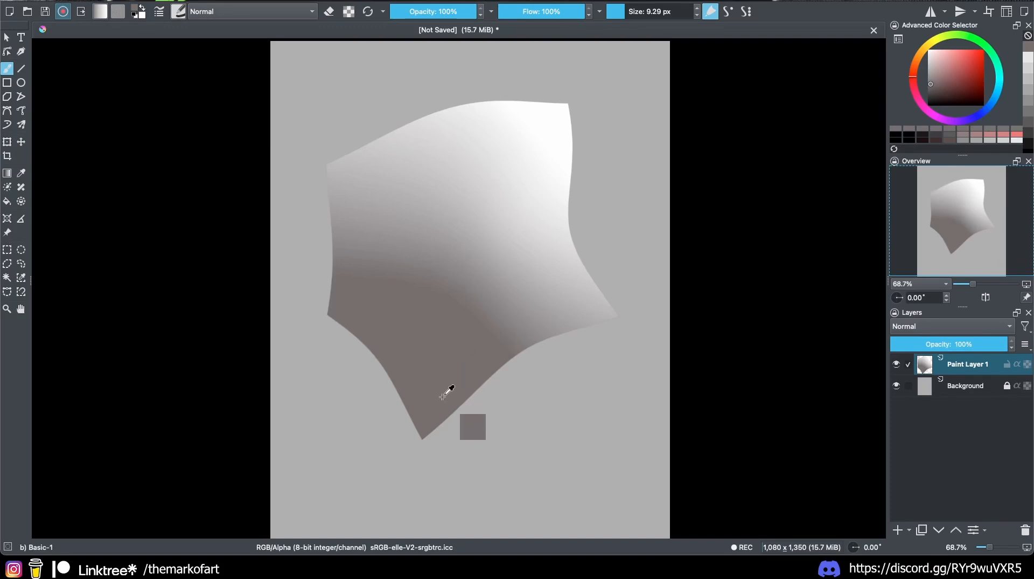
Step: Sample light and darker greys from the shape and paint three scribbles on its dark lower-left
ctrl+click(554, 243)
ctrl+click(554, 224)
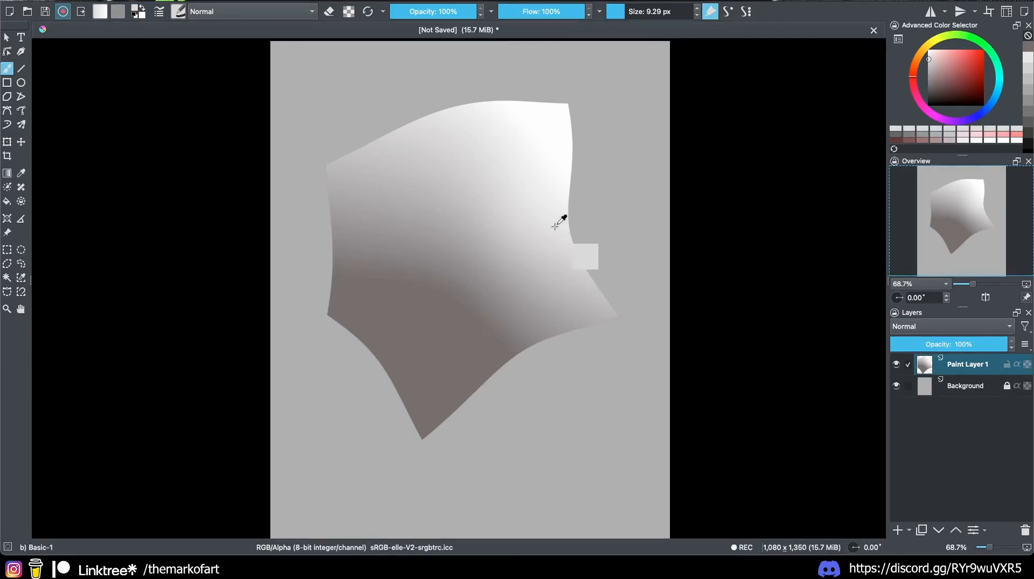
drag(437, 356, 484, 360)
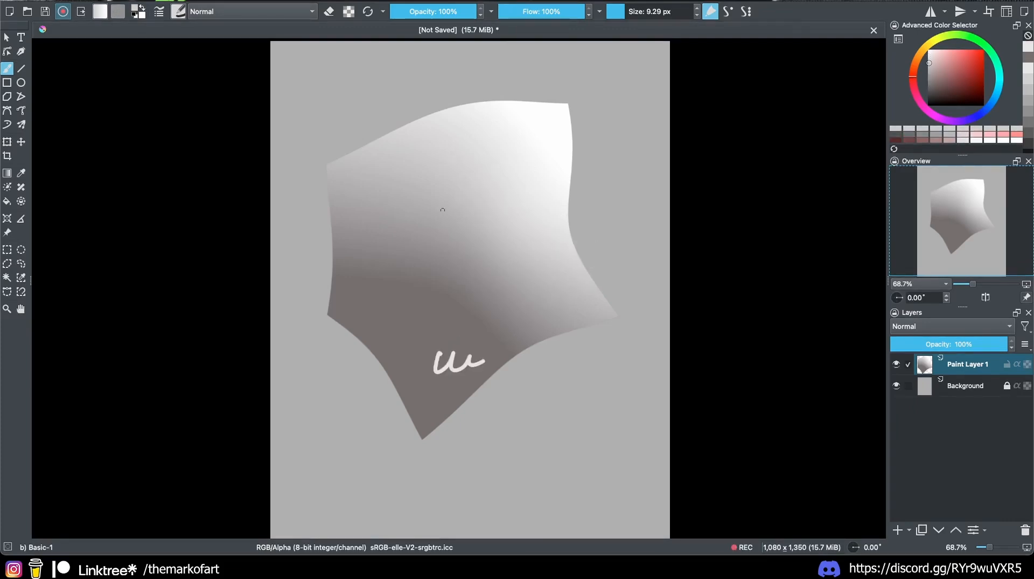
drag(399, 330, 436, 340)
ctrl+click(451, 275)
drag(385, 297, 418, 311)
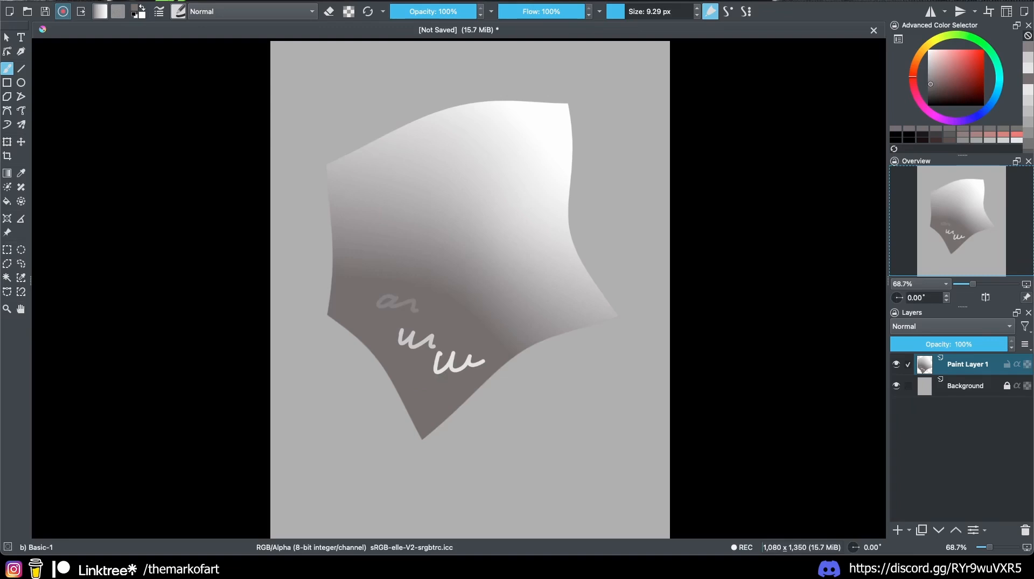
click(32, 1)
click(51, 13)
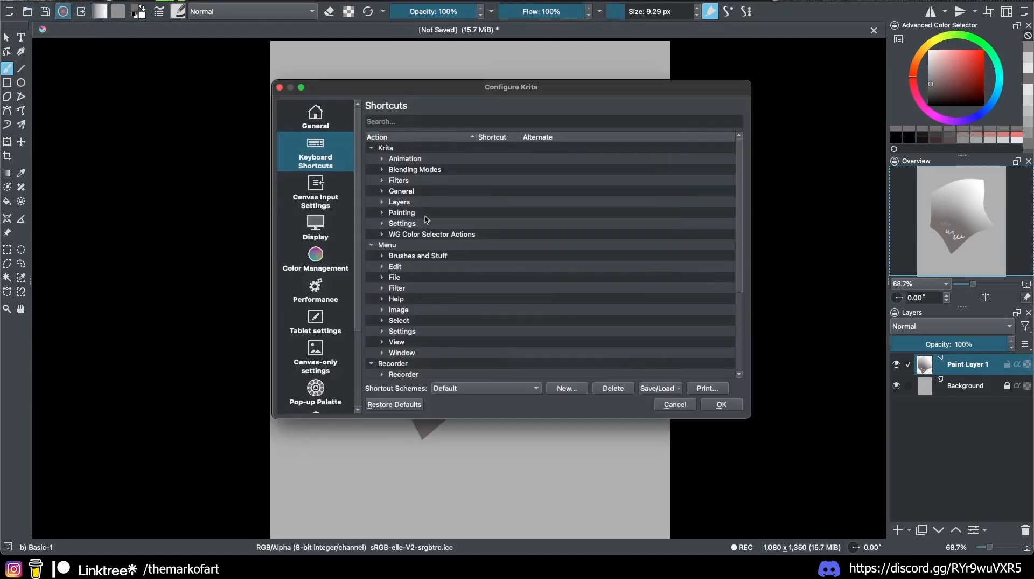
click(317, 193)
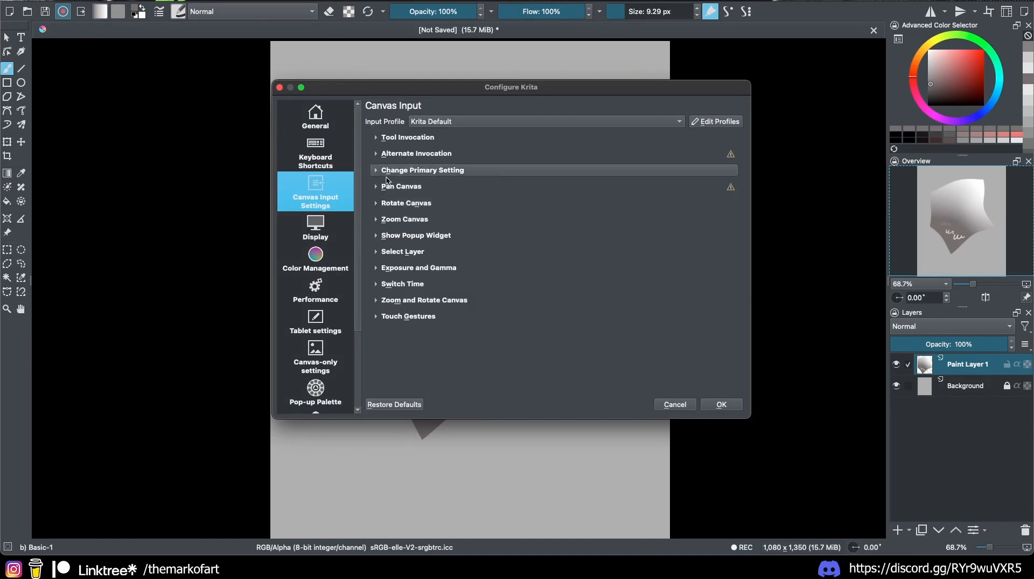
click(408, 137)
click(422, 271)
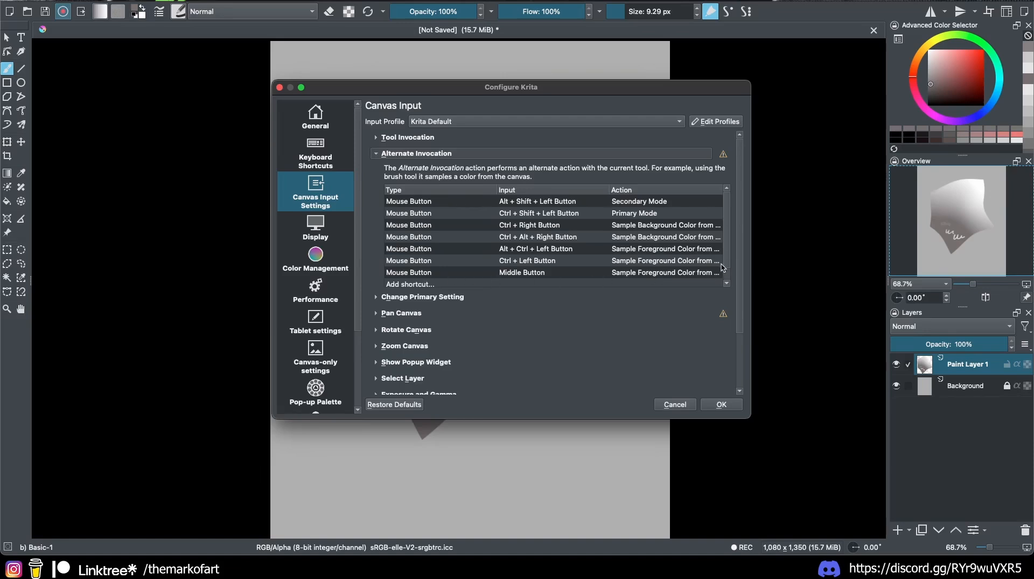
scroll(725, 274, down, 1)
Step: Sample brown and greys from the canvas, paint faint scribbles on the right side, and reset rotation
click(680, 405)
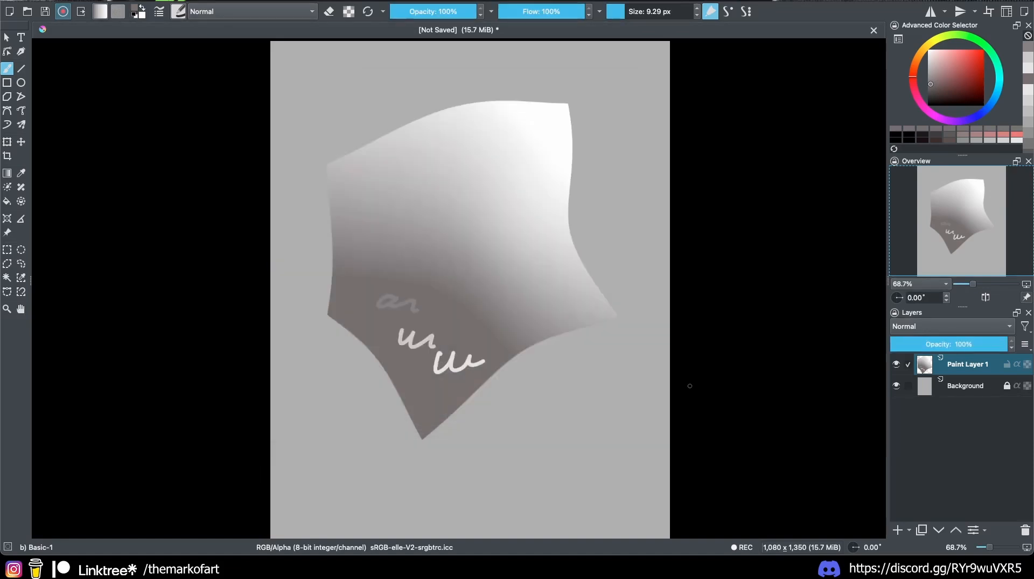
ctrl+click(398, 310)
ctrl+click(506, 272)
drag(486, 268, 532, 282)
ctrl+click(542, 245)
drag(513, 237, 597, 306)
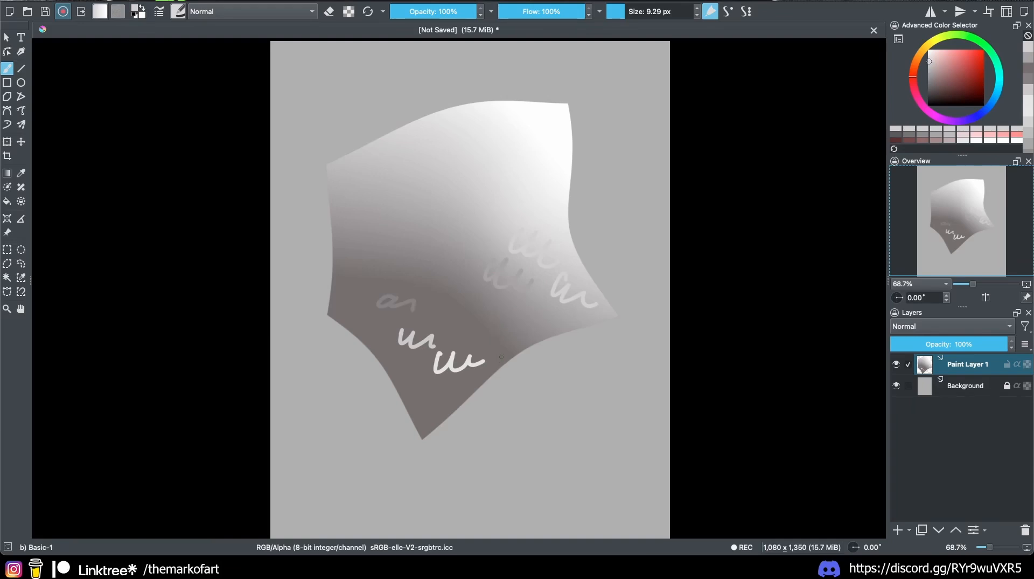
drag(501, 356, 608, 315)
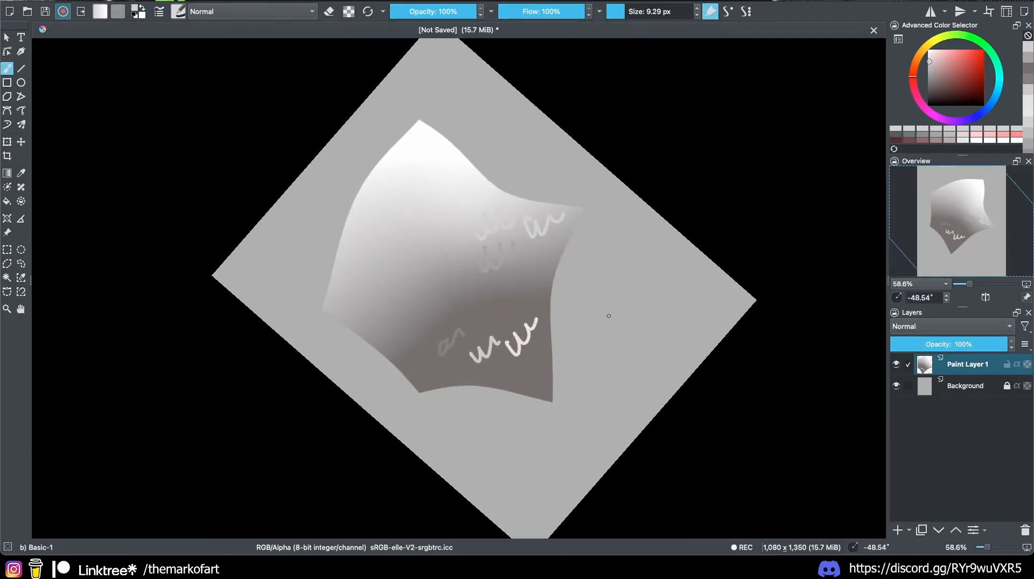
key(5)
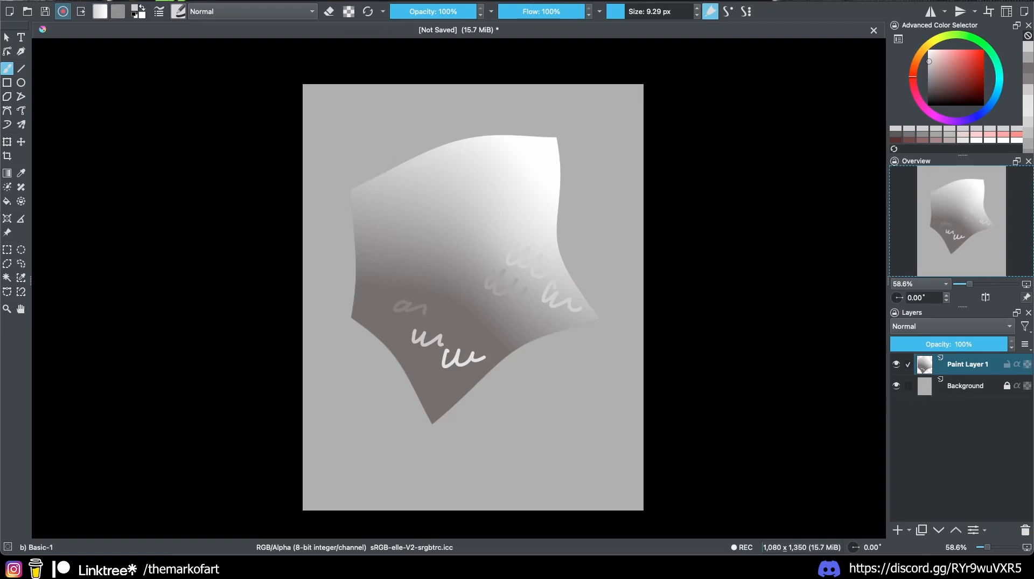
Step: Show the Brush Presets docker and move the floating panel up near the right side
click(324, 1)
mouse_move(347, 69)
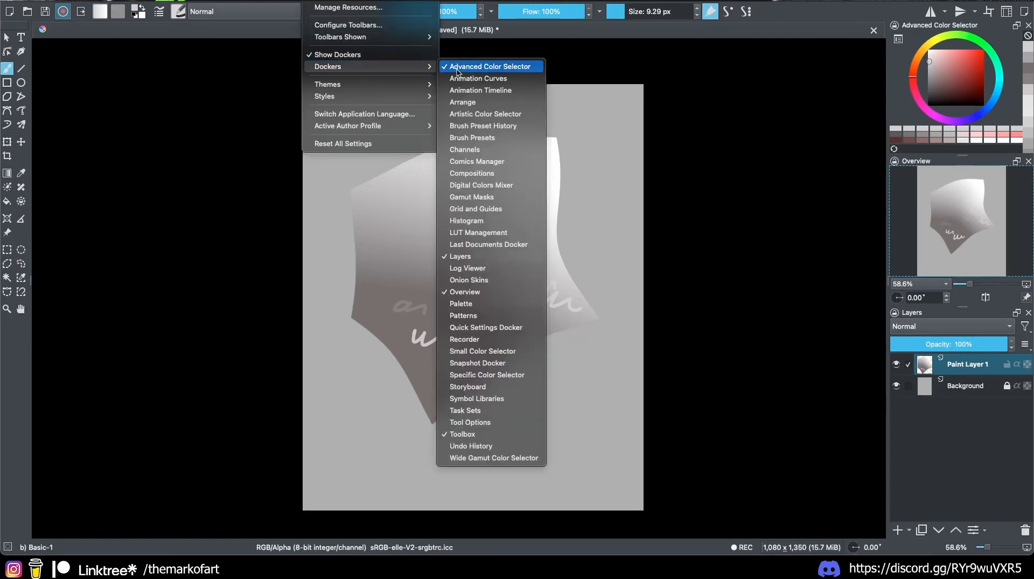
click(496, 139)
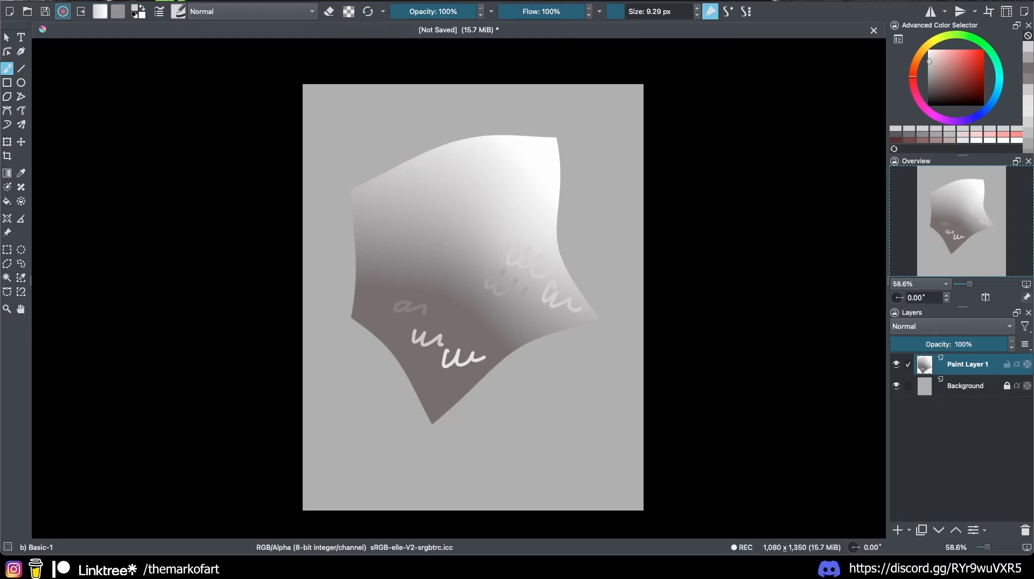
mouse_move(1, 291)
mouse_down()
mouse_move(373, 271)
mouse_move(746, 308)
mouse_move(817, 245)
mouse_up()
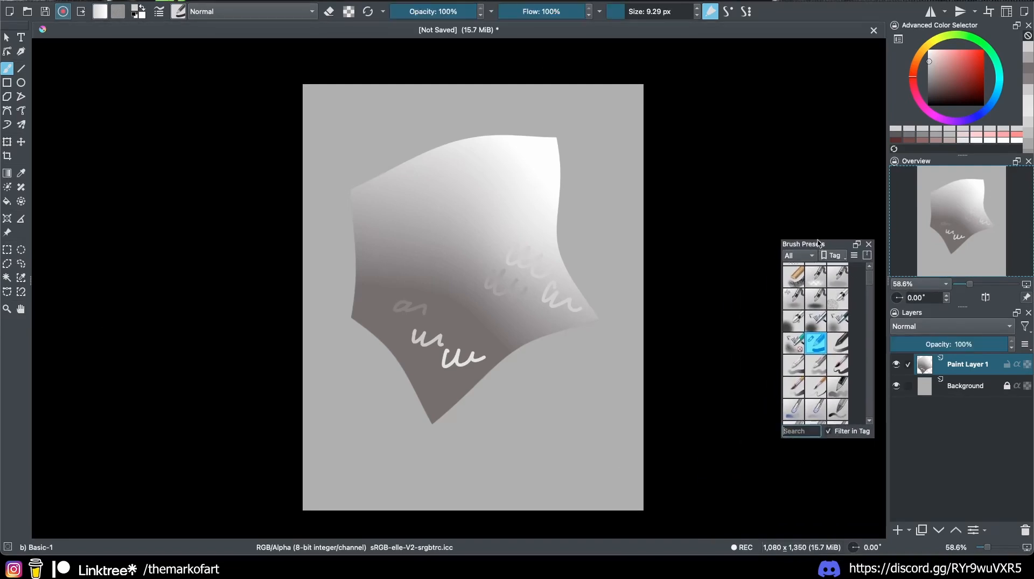
drag(815, 242, 814, 195)
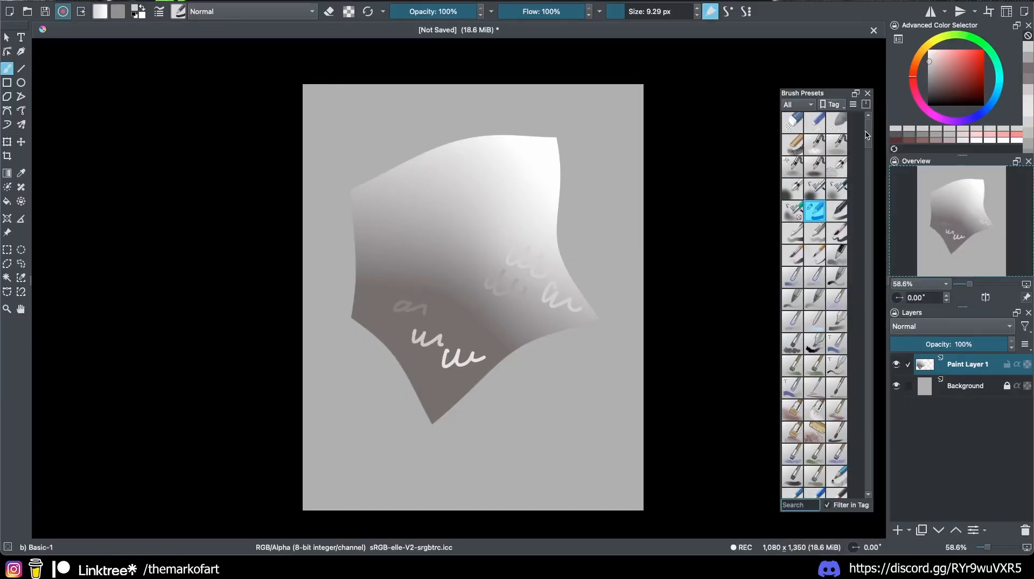
Step: Keep all brush tags shown, dock Brush Presets below Layers, then close it
mouse_move(868, 135)
mouse_down()
mouse_move(860, 473)
mouse_move(864, 135)
mouse_up()
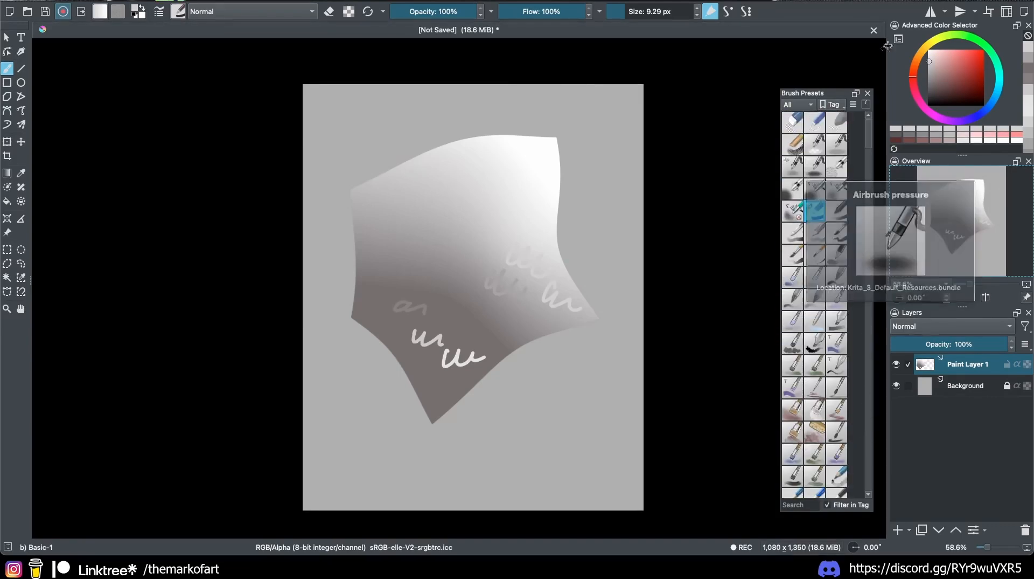
click(802, 104)
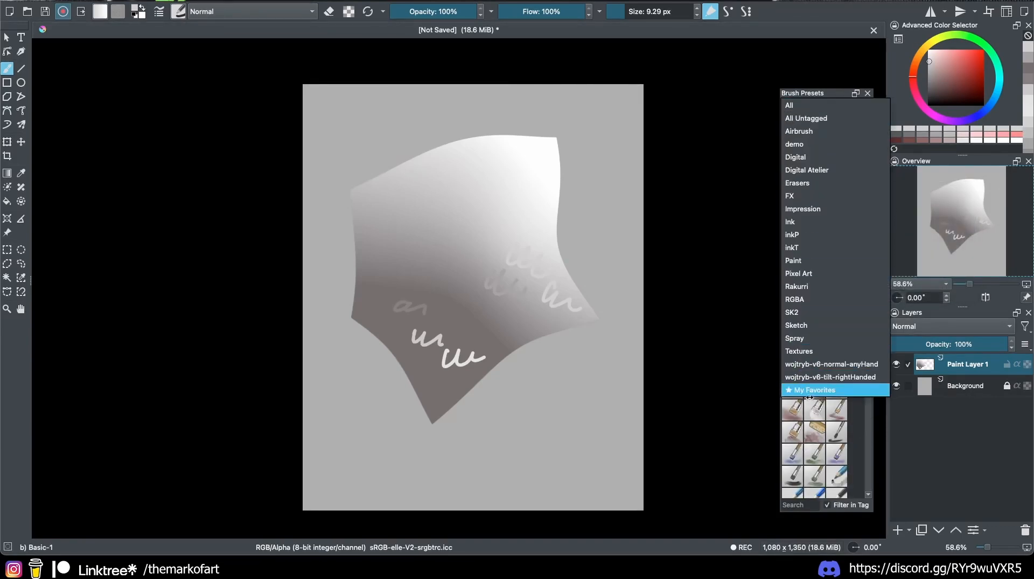
click(802, 105)
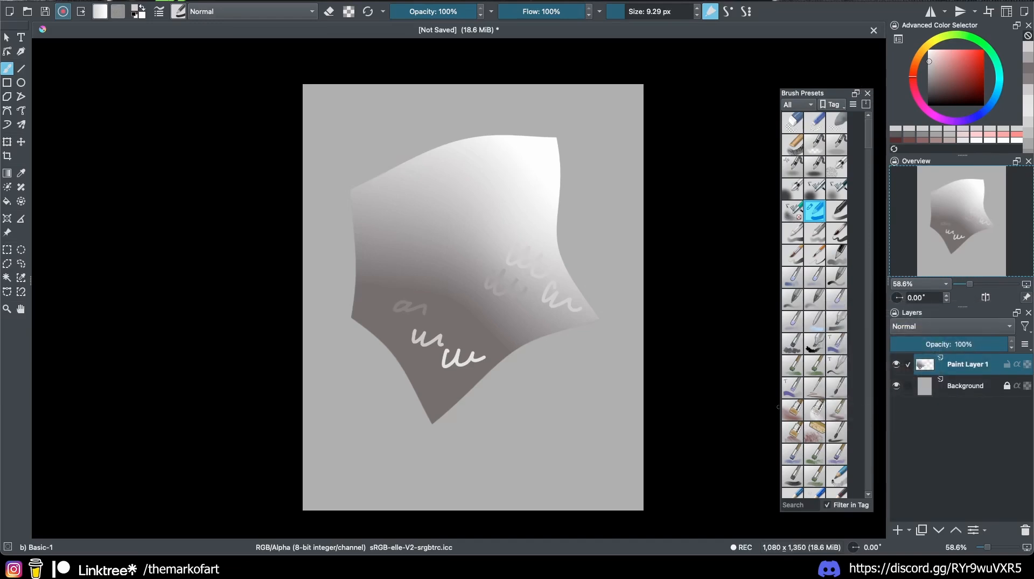
mouse_move(811, 96)
mouse_down()
mouse_move(939, 442)
mouse_move(938, 506)
mouse_move(938, 443)
mouse_up()
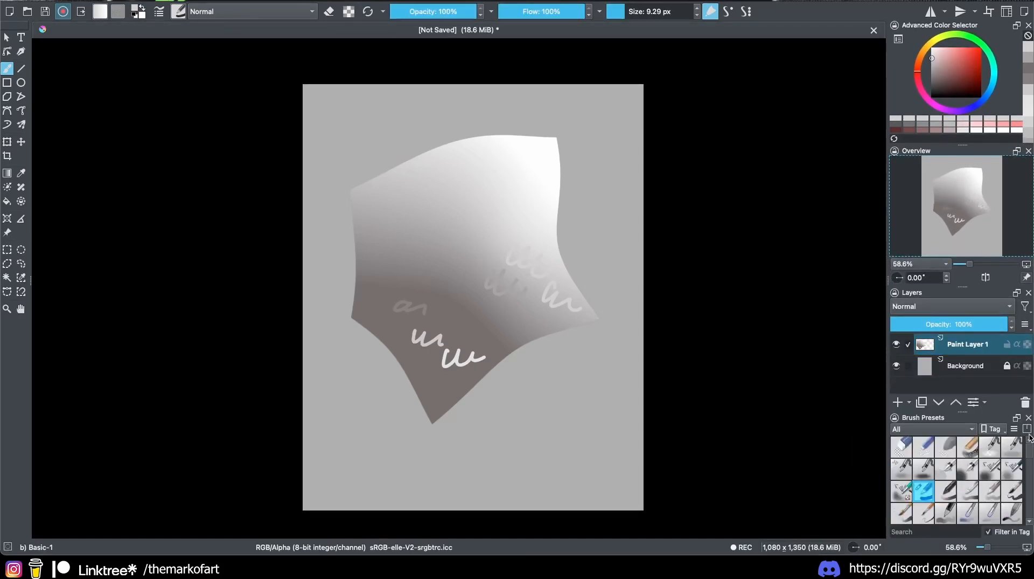
click(1029, 416)
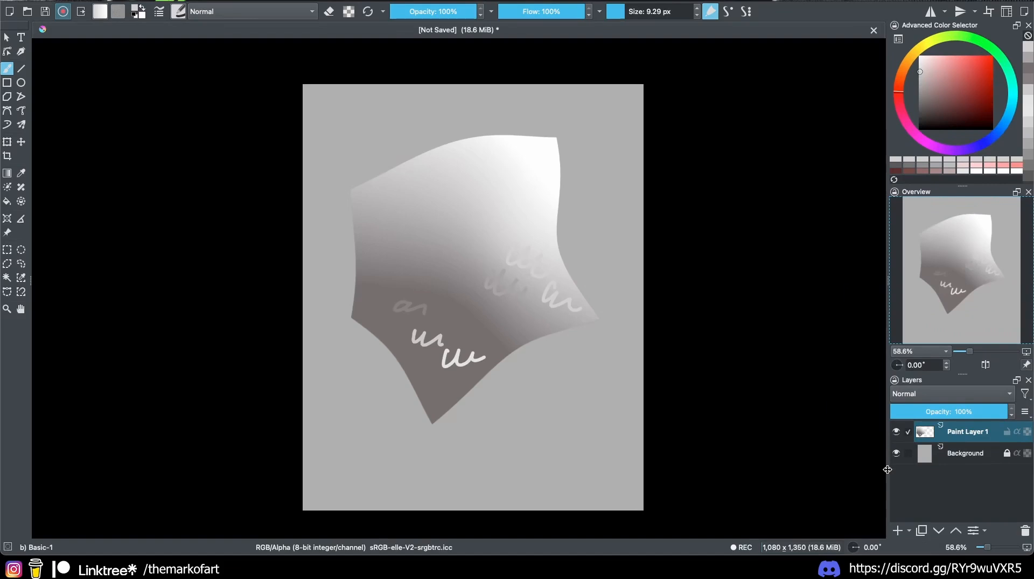
click(179, 10)
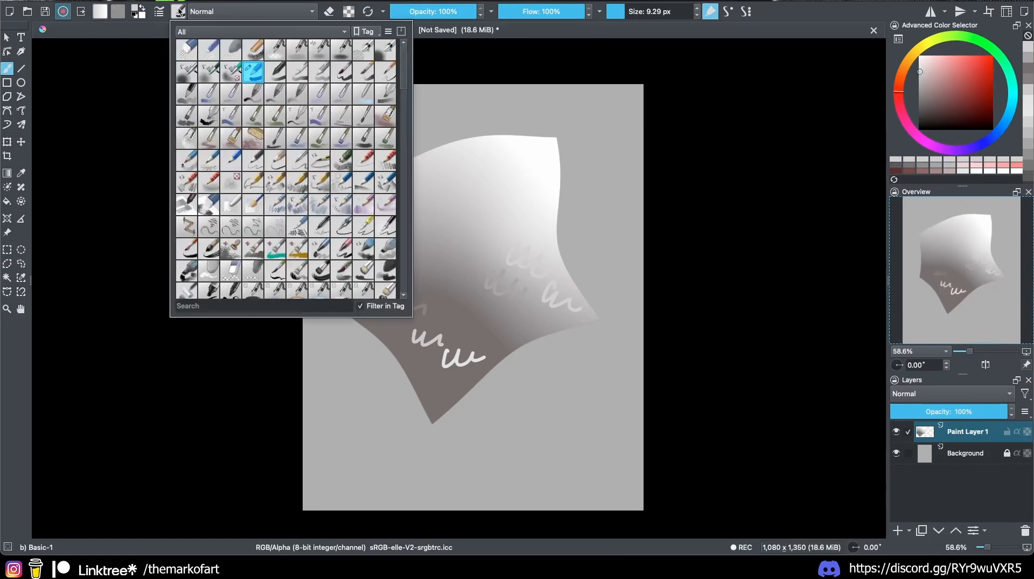
click(178, 10)
click(178, 11)
click(259, 31)
click(242, 316)
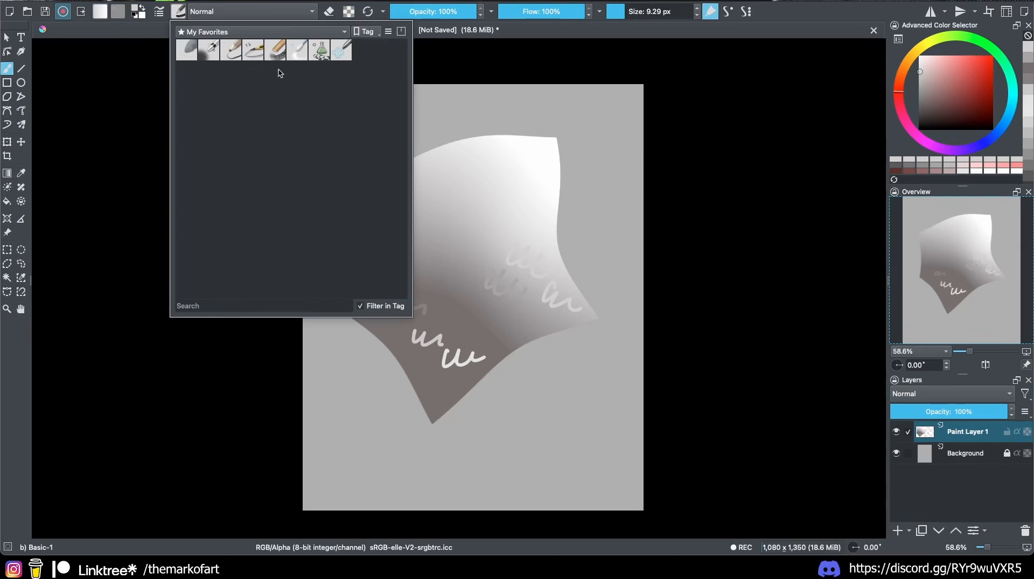
click(211, 33)
click(215, 9)
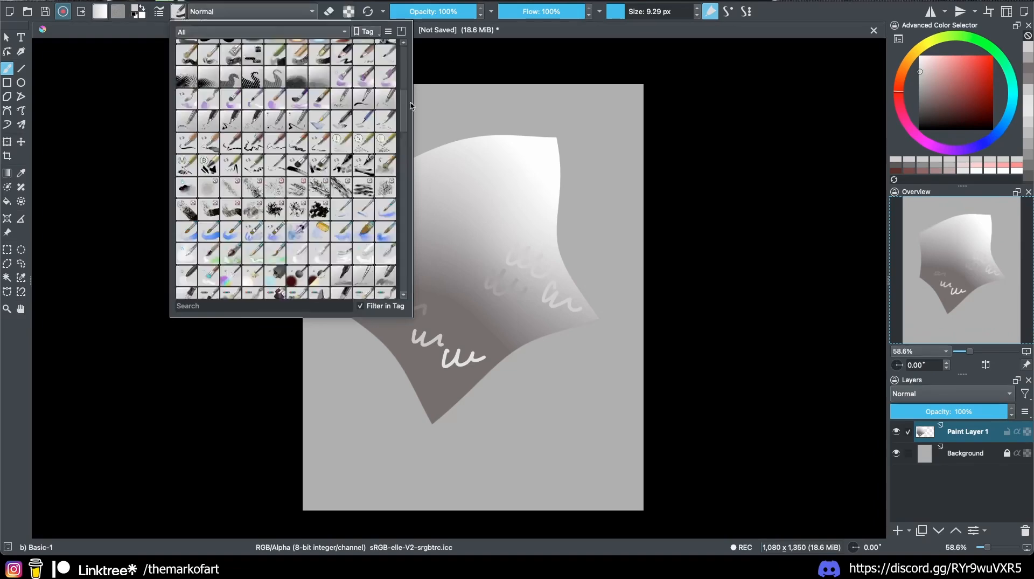
mouse_move(411, 106)
mouse_down()
mouse_move(411, 278)
mouse_move(405, 54)
mouse_up()
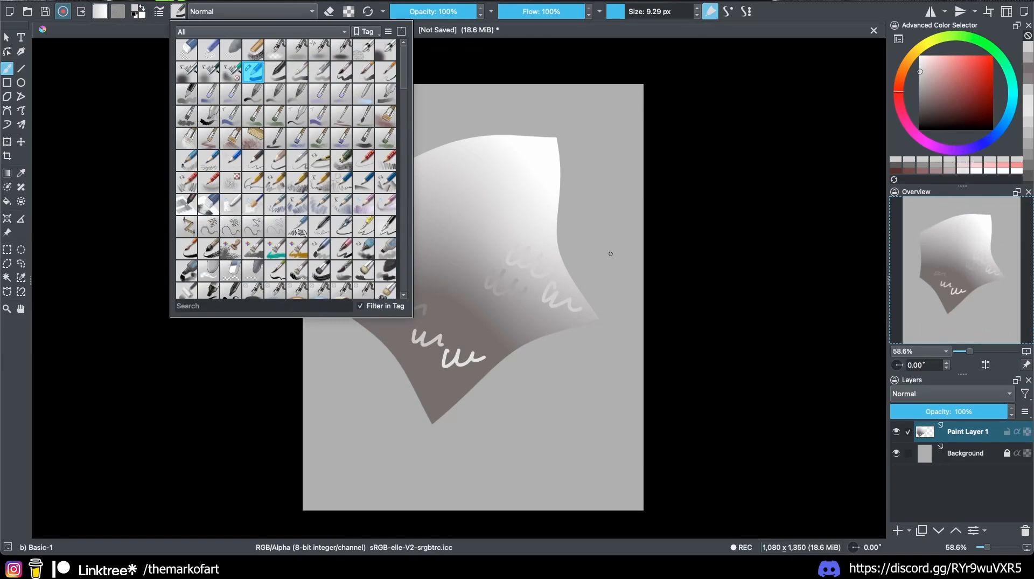
click(584, 306)
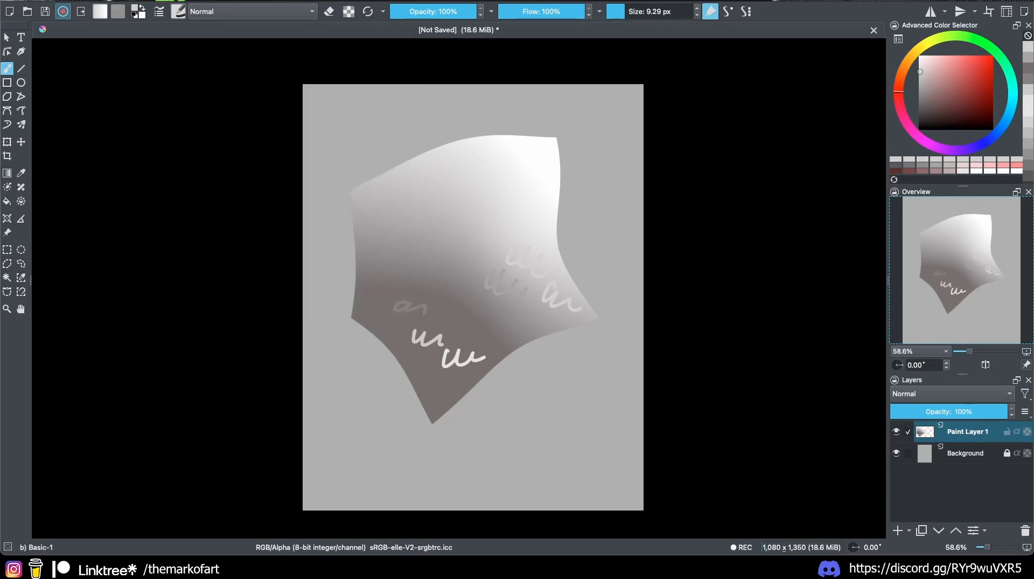
click(178, 11)
click(179, 11)
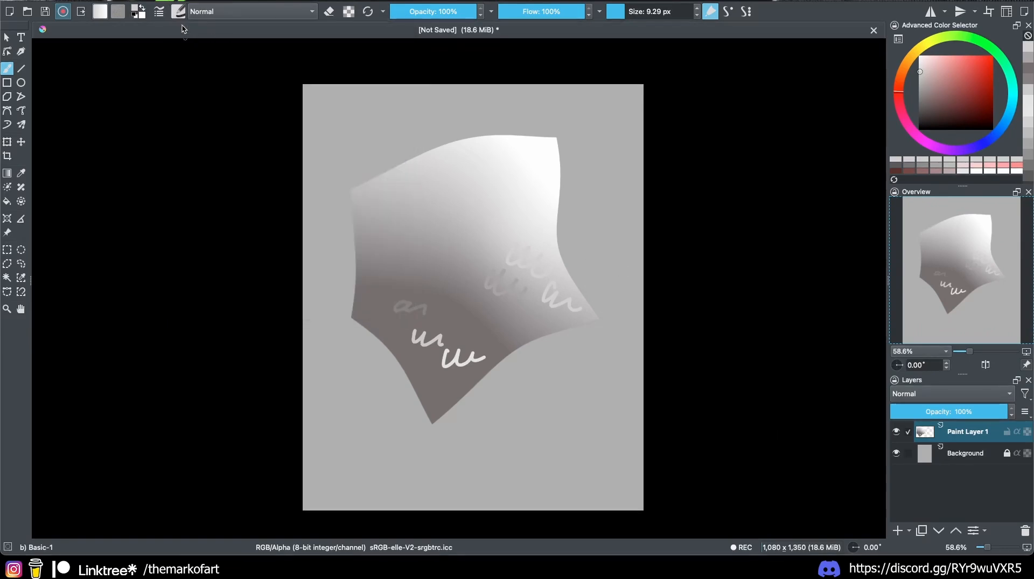
click(158, 11)
click(181, 194)
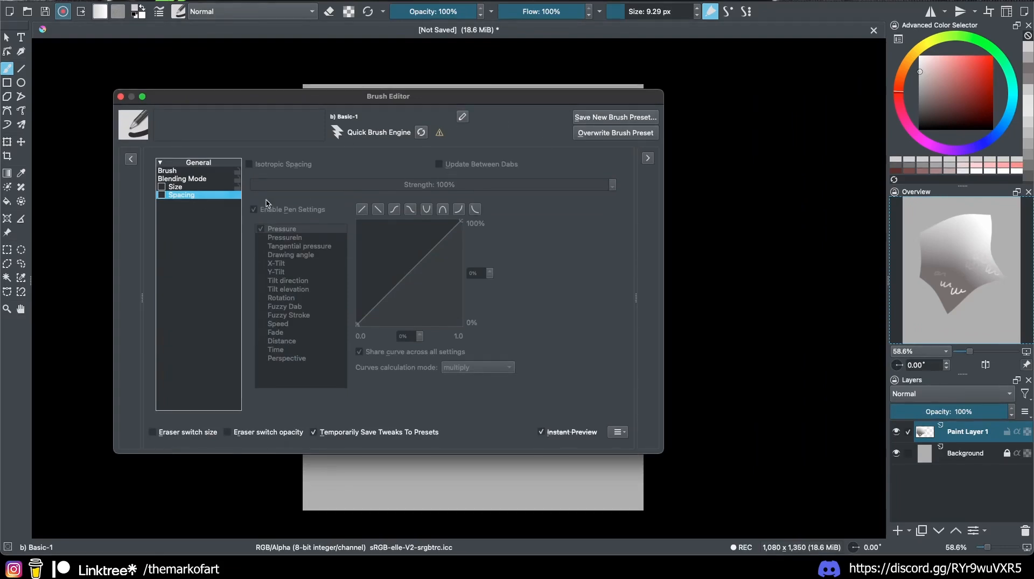
click(181, 178)
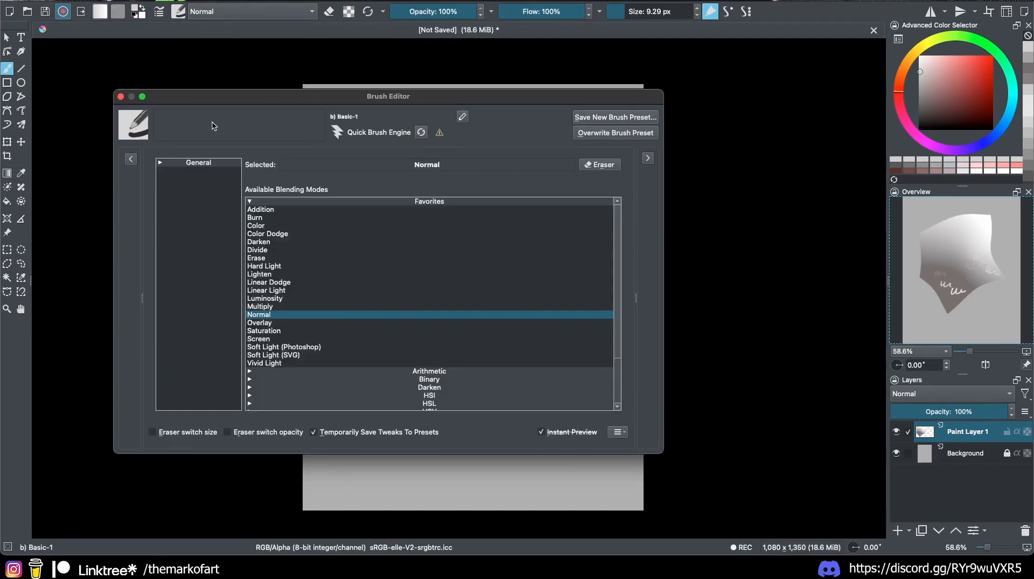
click(120, 97)
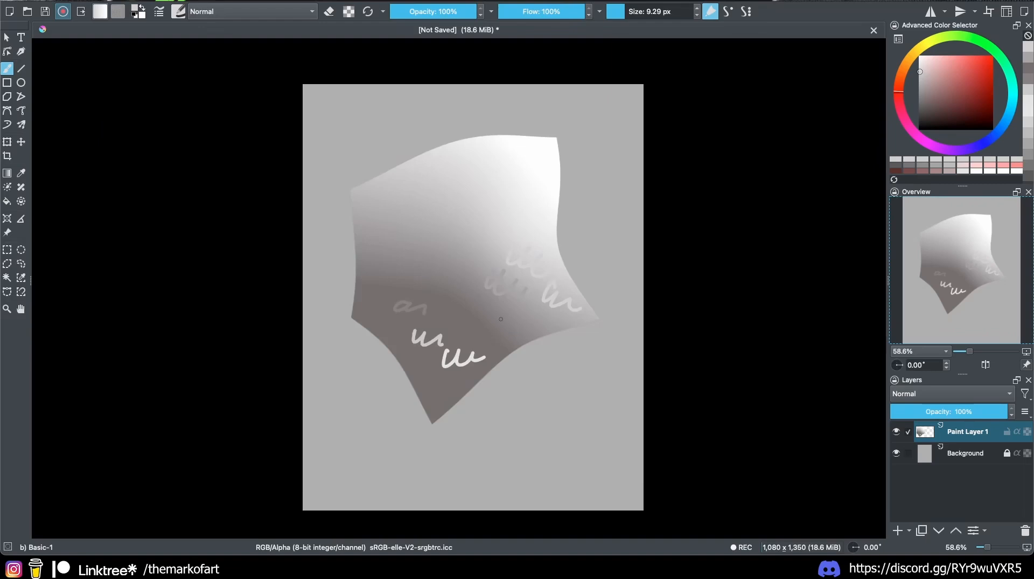
Step: Paint a light diagonal stroke over the shape, then reset to black foreground and white background
click(118, 12)
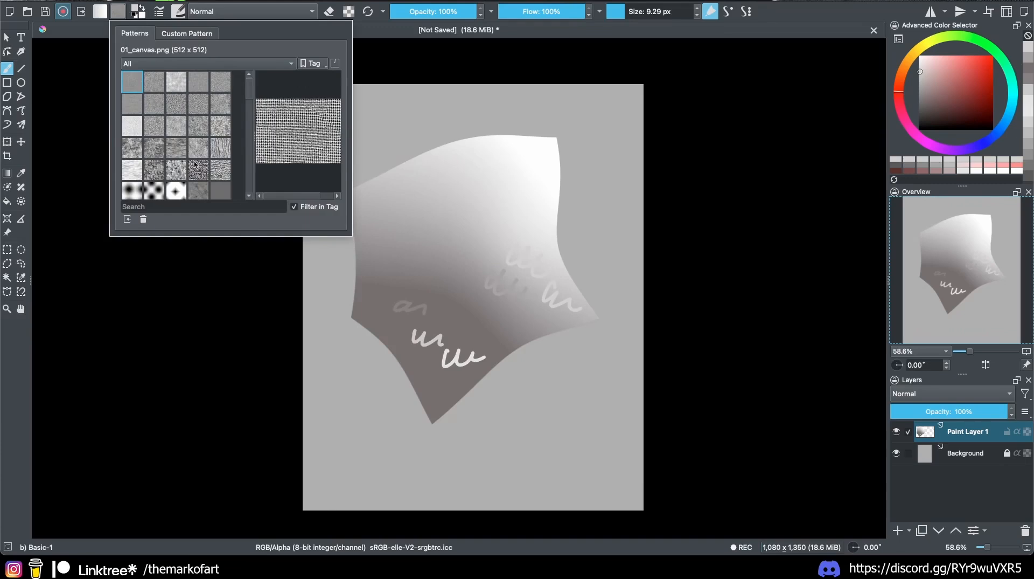
click(491, 248)
drag(466, 225, 510, 272)
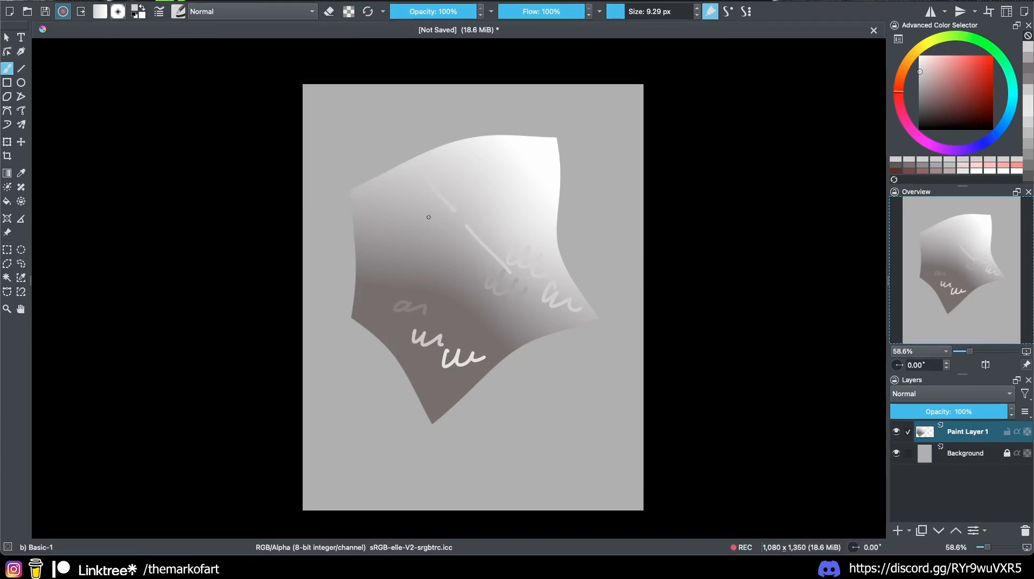
click(100, 11)
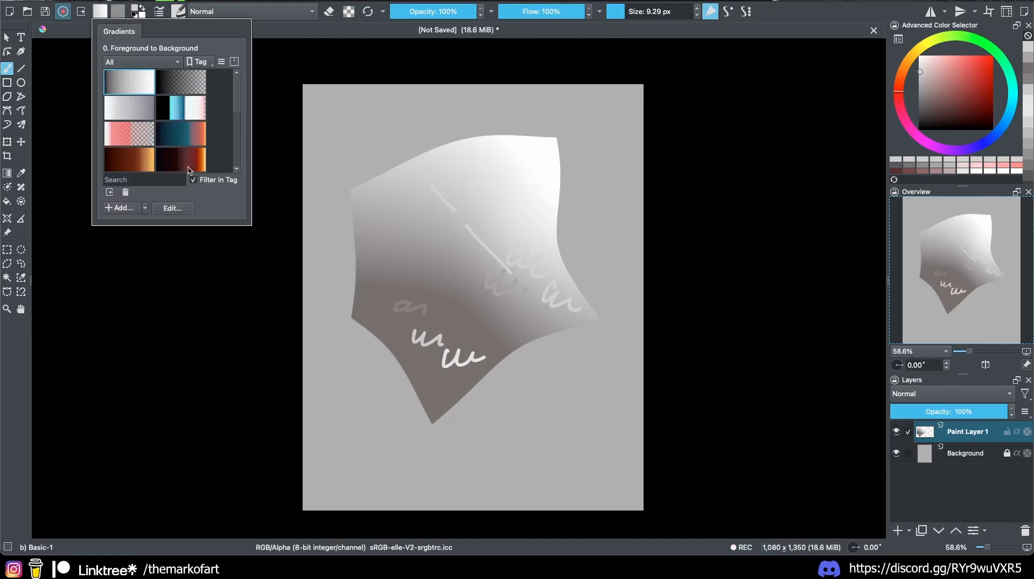
click(136, 15)
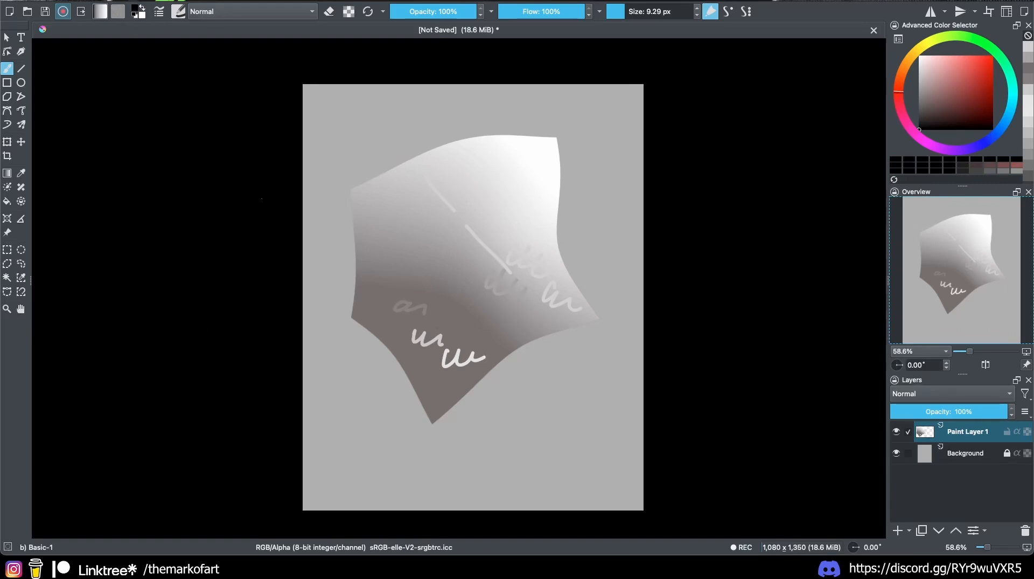
Step: Paint a black scribble below the shape and a white scribble under it
mouse_move(488, 413)
mouse_down()
mouse_move(500, 397)
mouse_move(531, 413)
mouse_move(574, 400)
mouse_up()
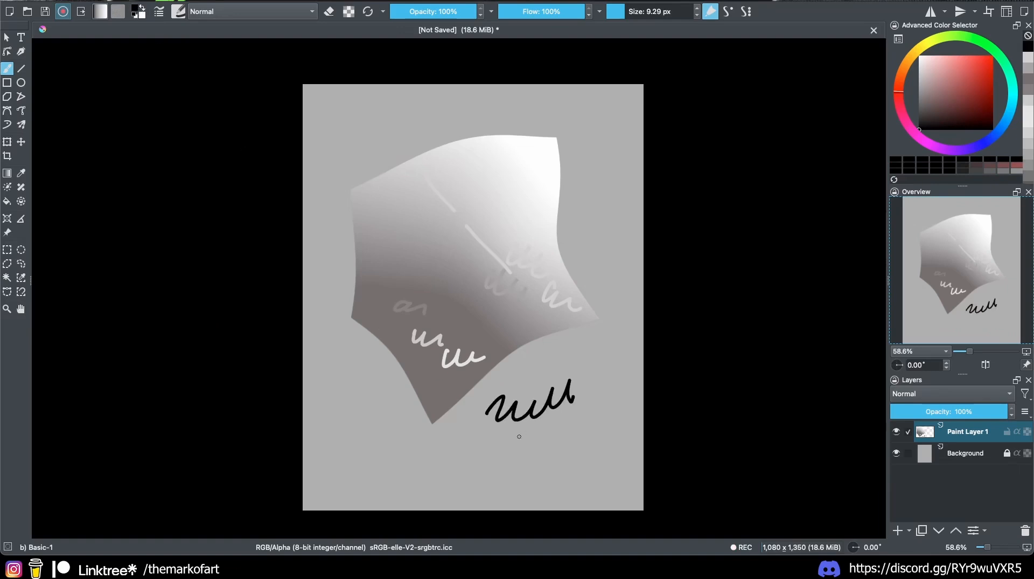
key(x)
drag(489, 454, 496, 458)
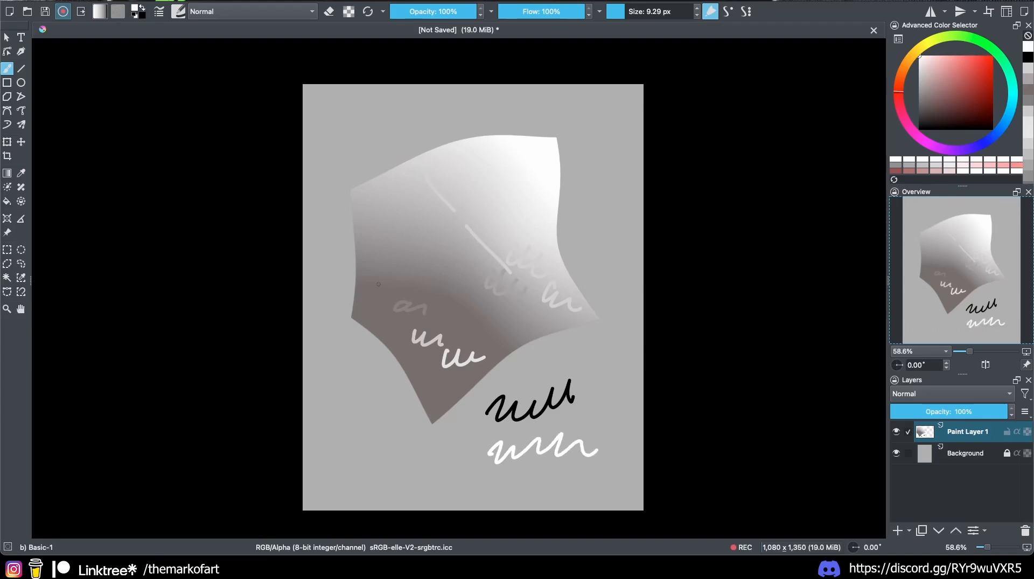
key(x)
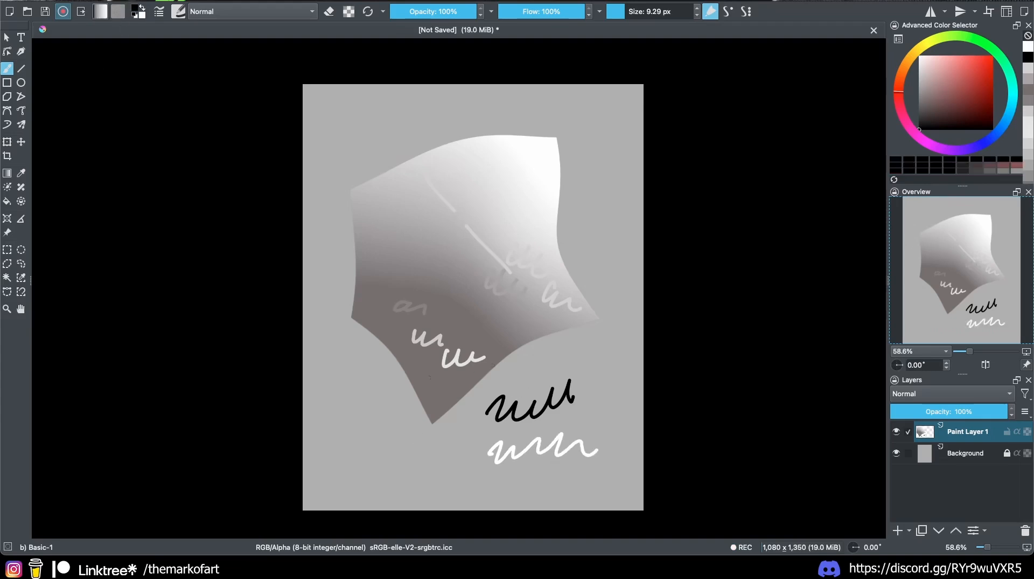
Step: Fill the canvas with a pink-to-red gradient
click(920, 56)
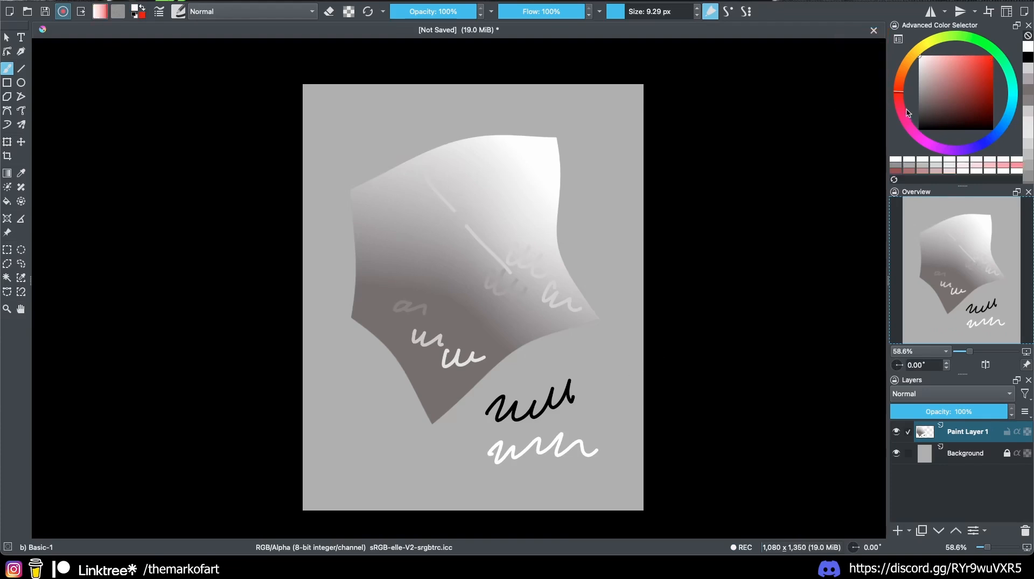
click(920, 138)
drag(945, 124, 959, 56)
key(g)
drag(505, 194, 619, 106)
Step: Undo the pink-to-red gradient fills and return to the Freehand Brush tool
key(x)
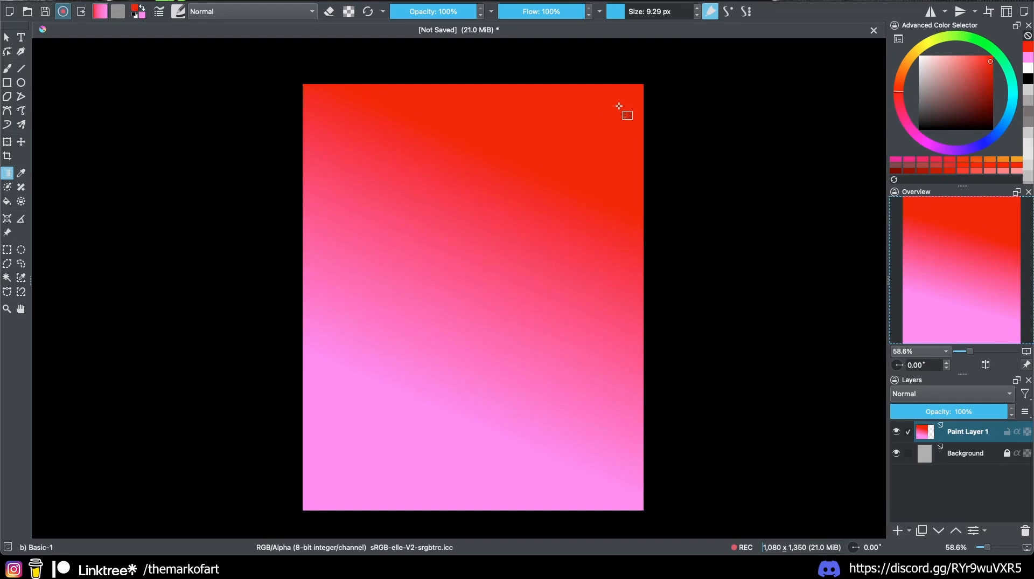
key(ctrl+z)
key(ctrl+z)
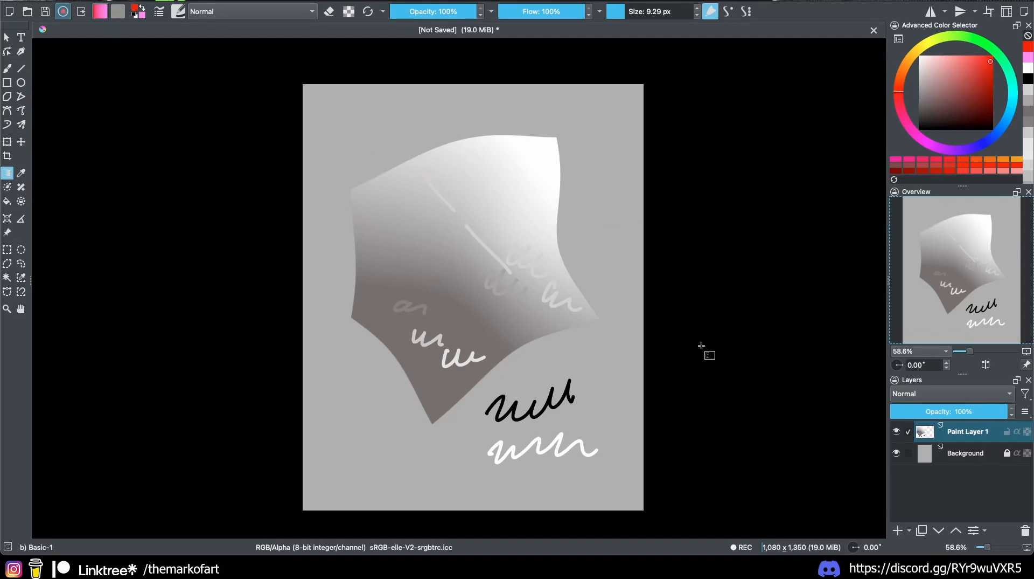
key(b)
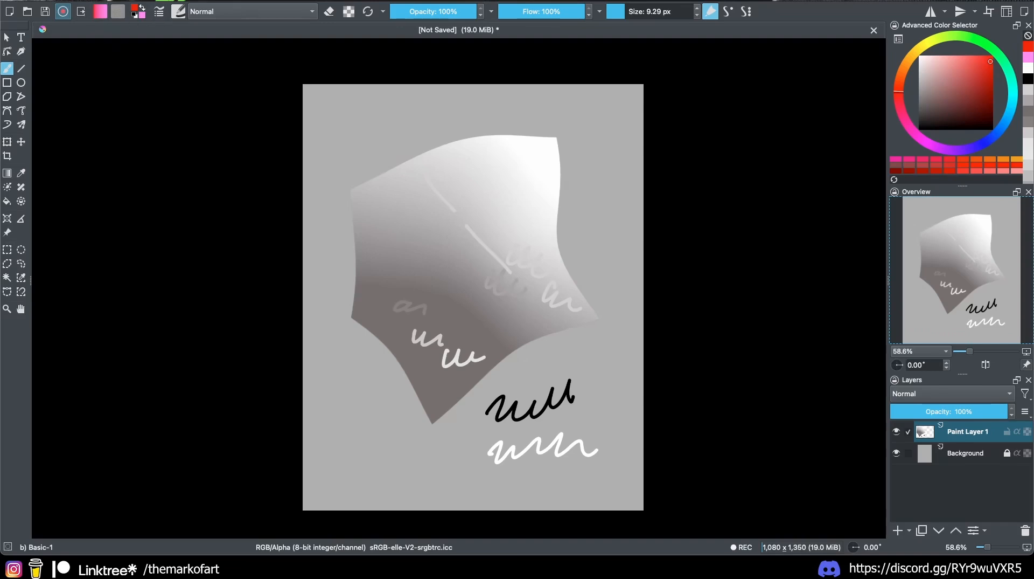
Step: Change the interface theme from Breeze Dark to Krita dark orange via Settings > Themes
click(341, 0)
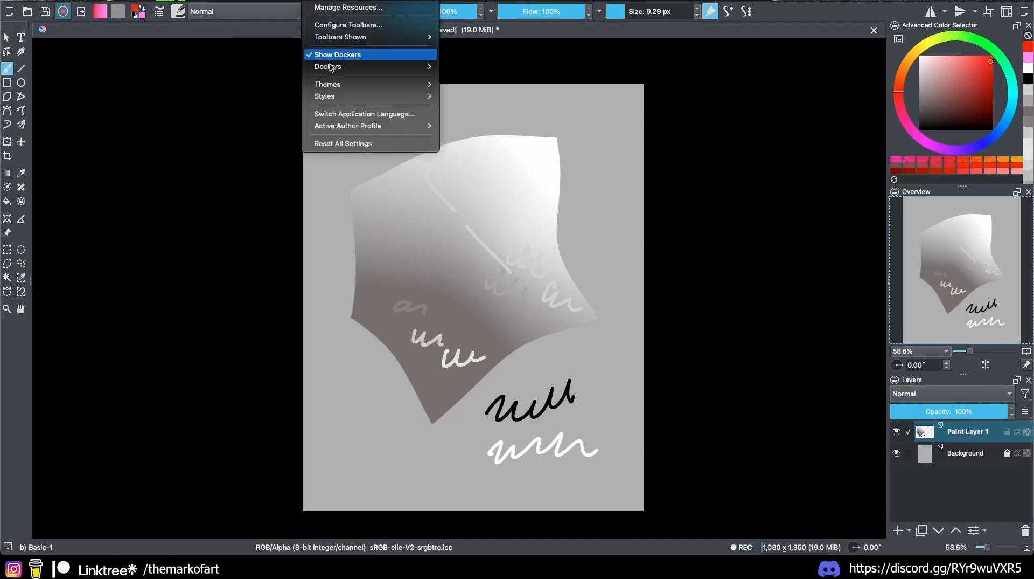
mouse_move(345, 84)
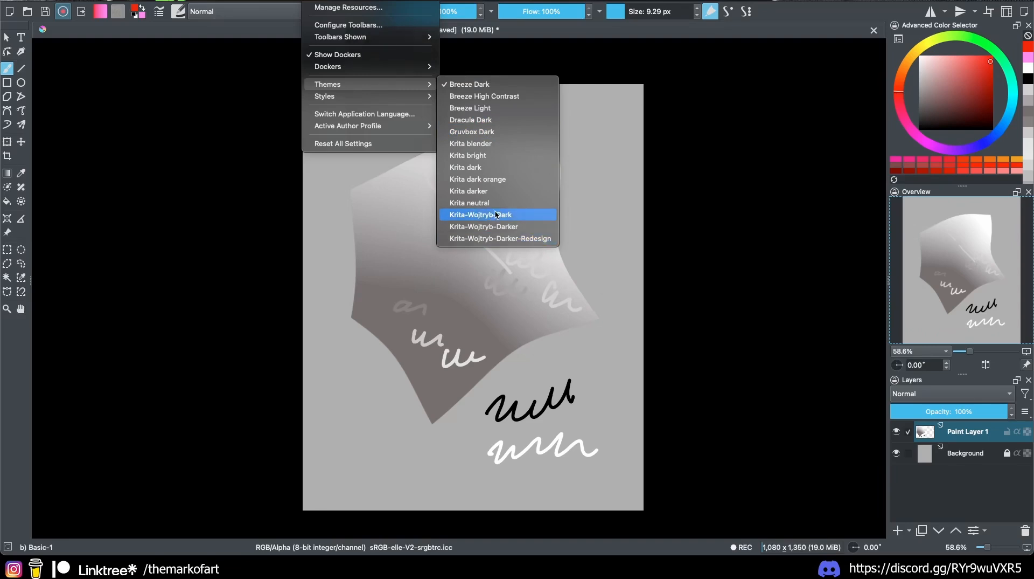
click(489, 181)
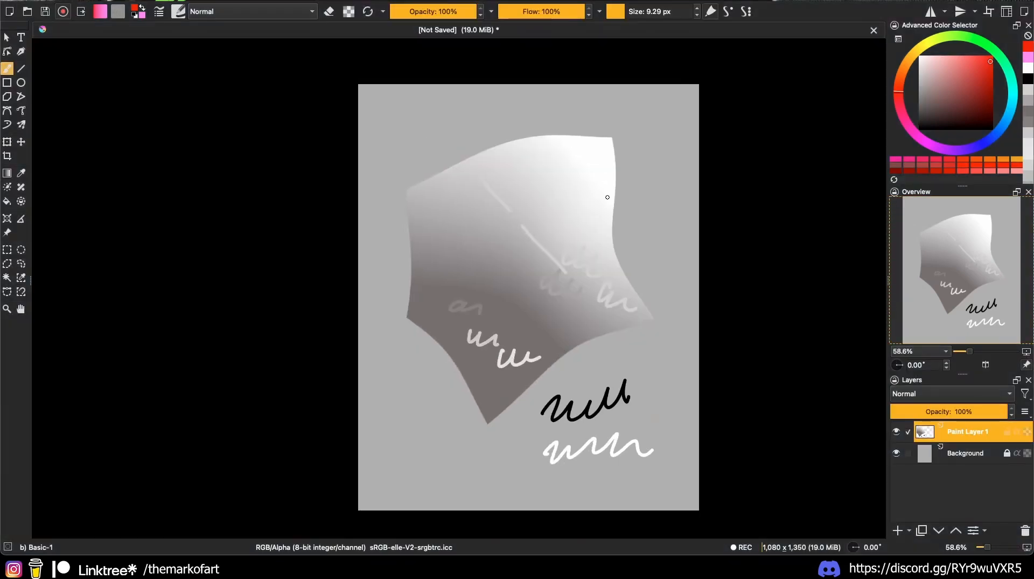
scroll(543, 232, down, 2)
scroll(543, 252, up, 1)
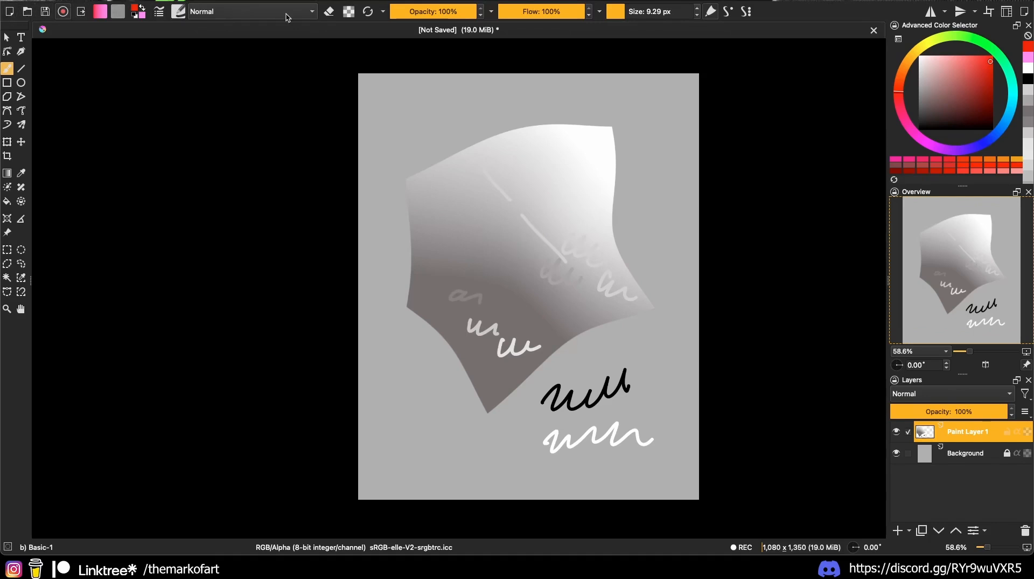
Step: Open, enlarge and close the Recorder docker, then paint a red looping stroke over the shape
click(319, 1)
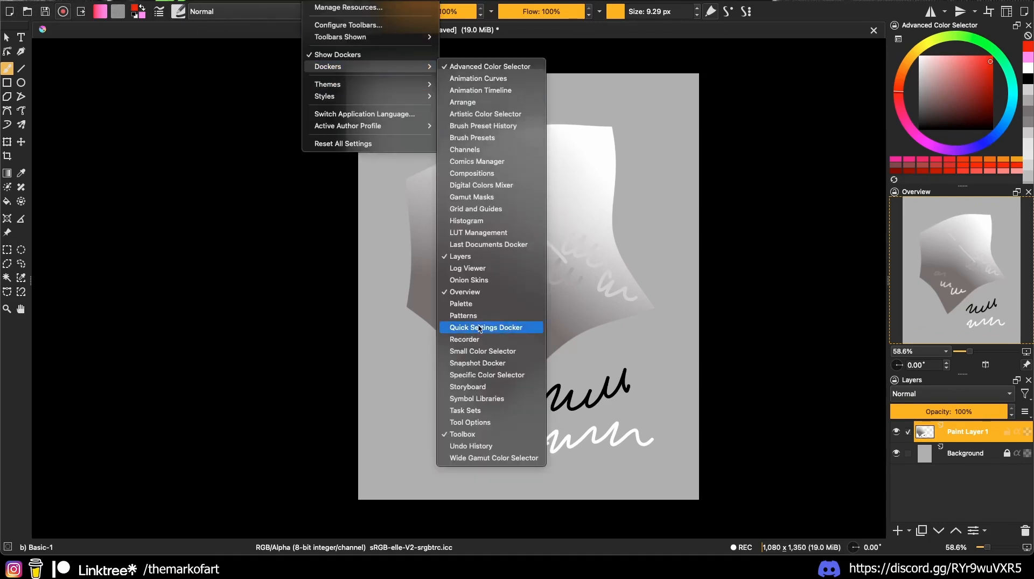
click(467, 339)
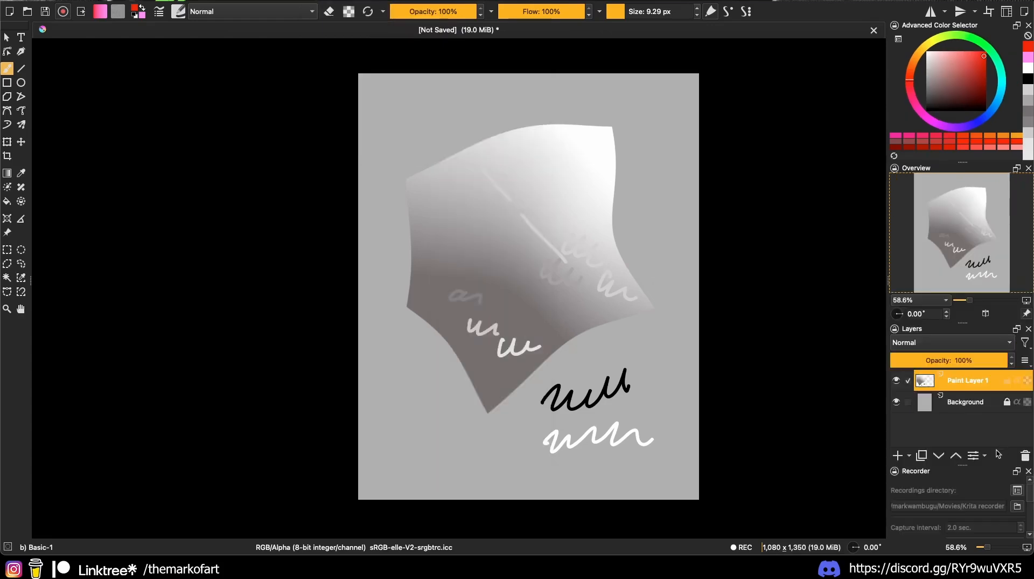
drag(963, 465, 964, 389)
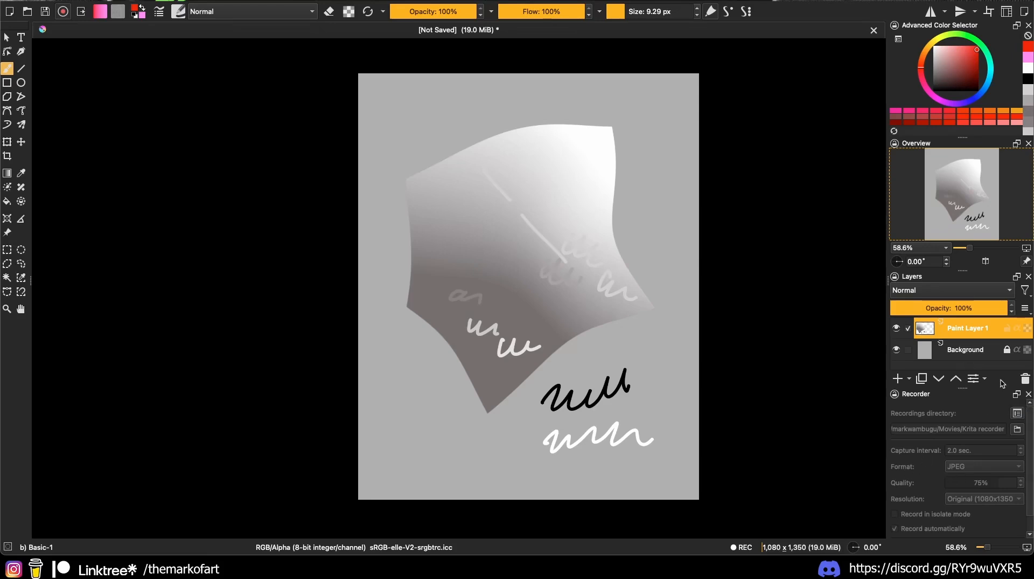
click(1028, 394)
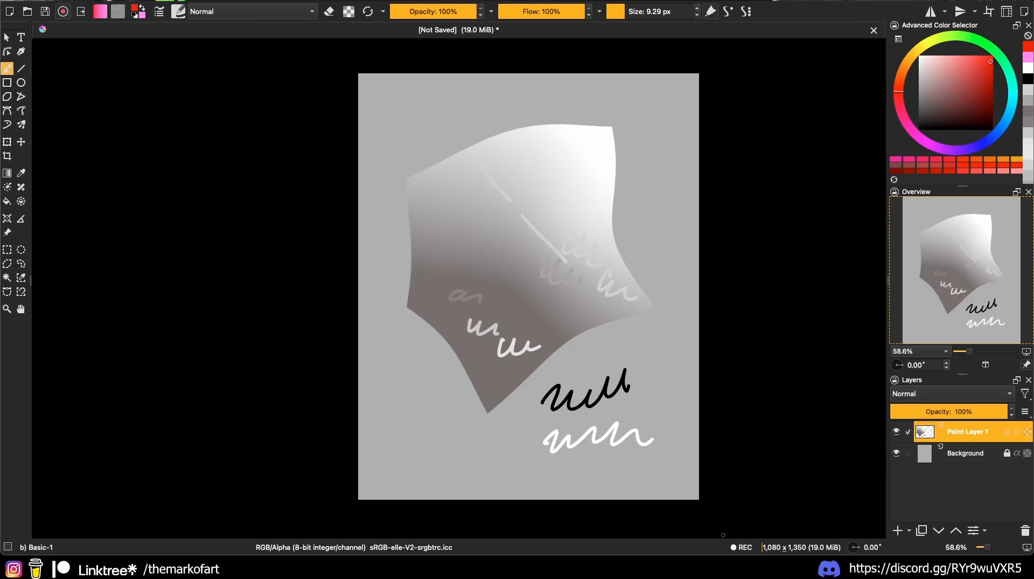
mouse_move(555, 412)
mouse_down()
mouse_move(595, 351)
mouse_move(502, 339)
mouse_move(470, 390)
mouse_move(502, 391)
mouse_move(447, 404)
mouse_up()
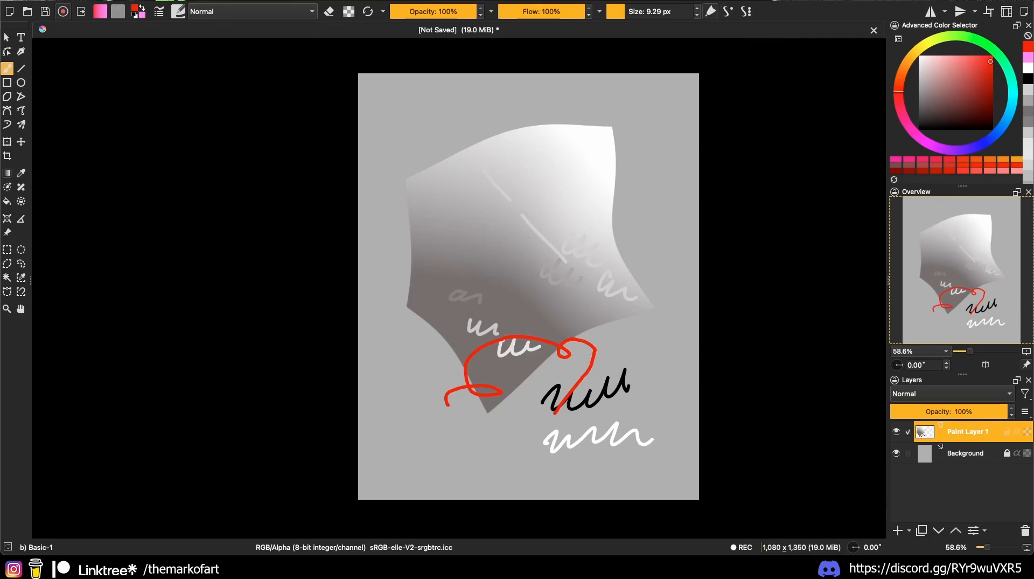
Step: Review the BrushesAndStuff toolbar's current actions in Configure Toolbars and confirm with OK
click(345, 34)
drag(420, 123, 237, 50)
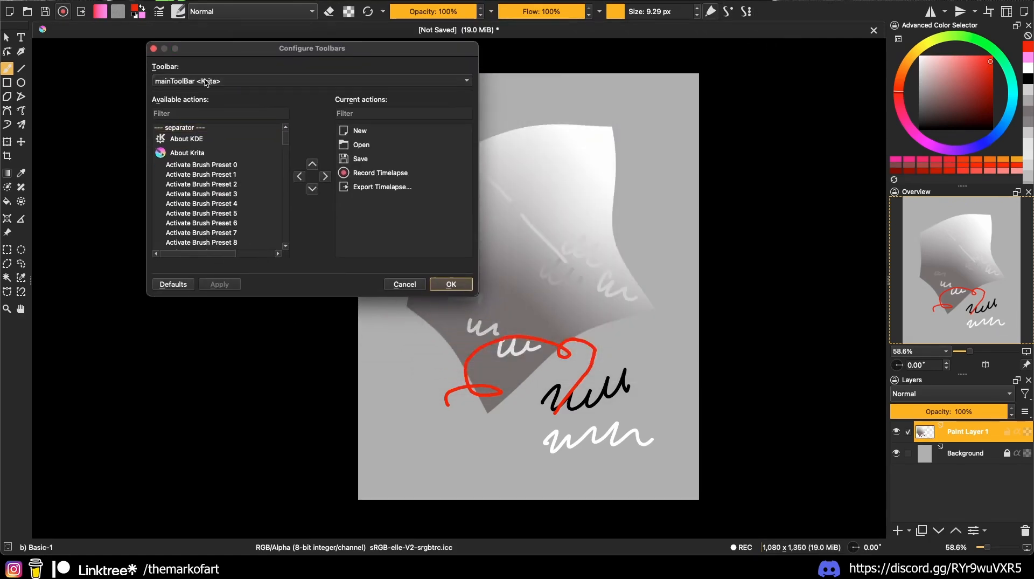
click(208, 109)
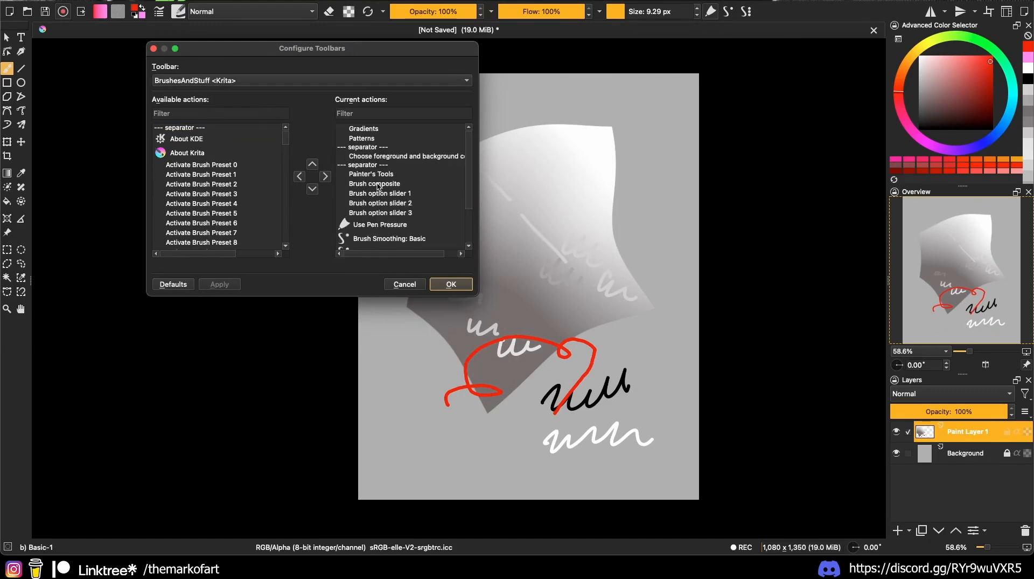
scroll(377, 184, down, 3)
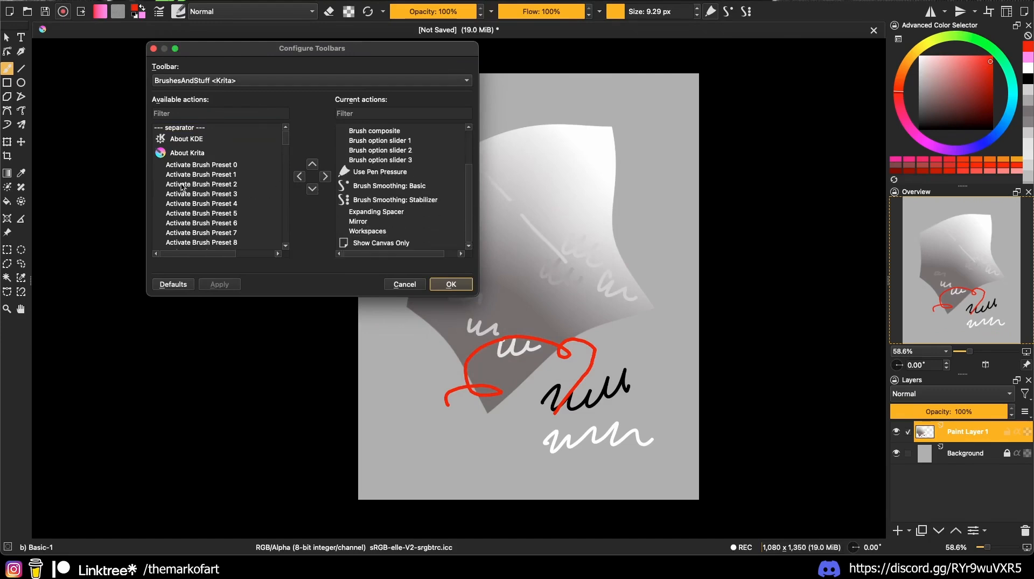
click(451, 284)
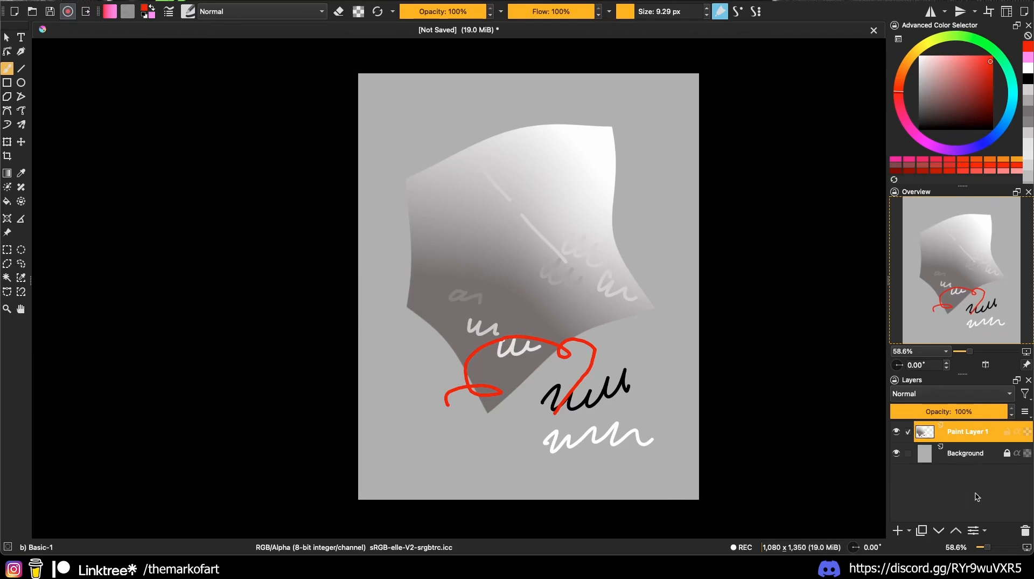
Step: Delete the old strokes layer and lock the Background layer against painting
click(1025, 530)
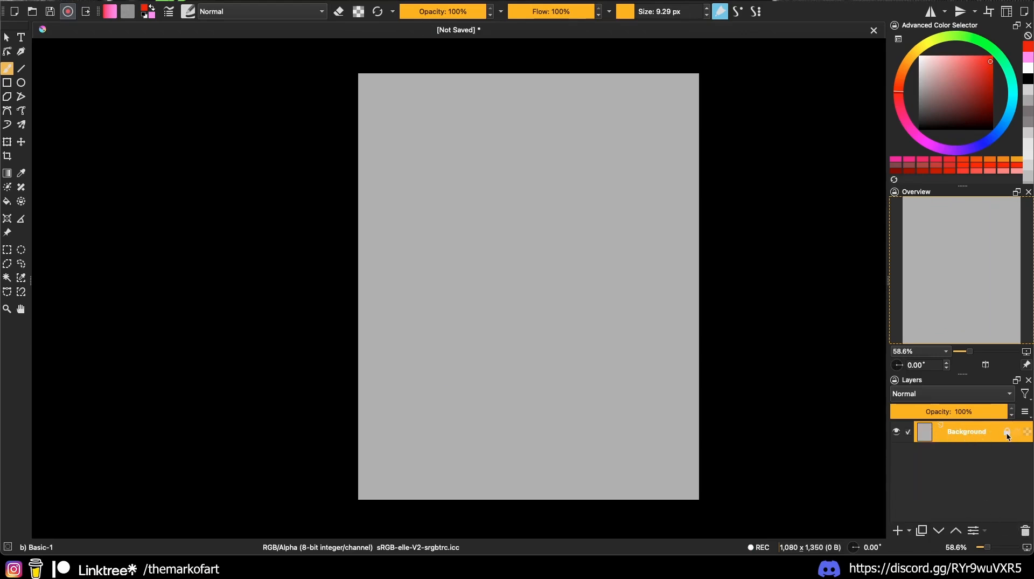
mouse_move(1009, 436)
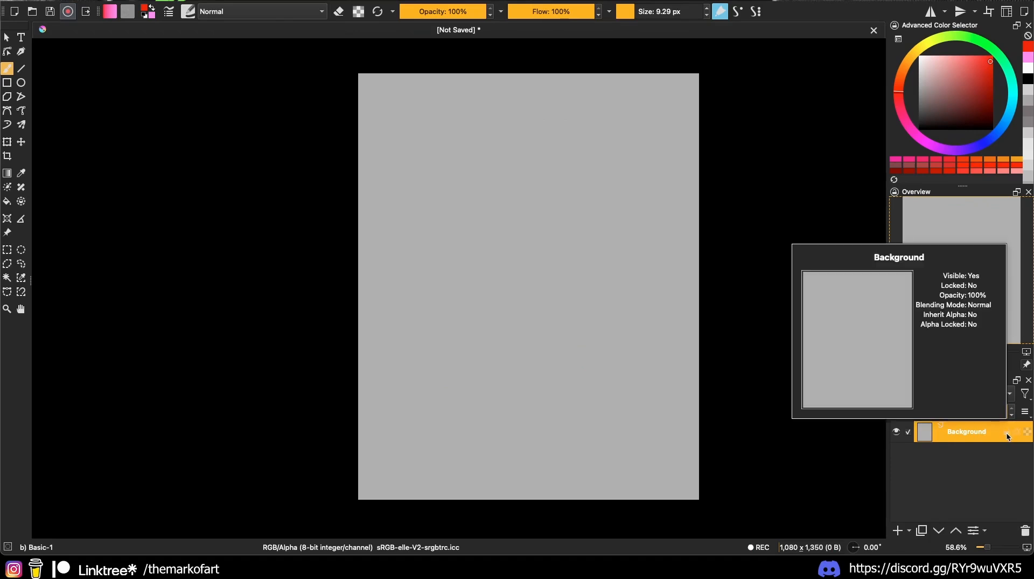
drag(617, 353, 636, 377)
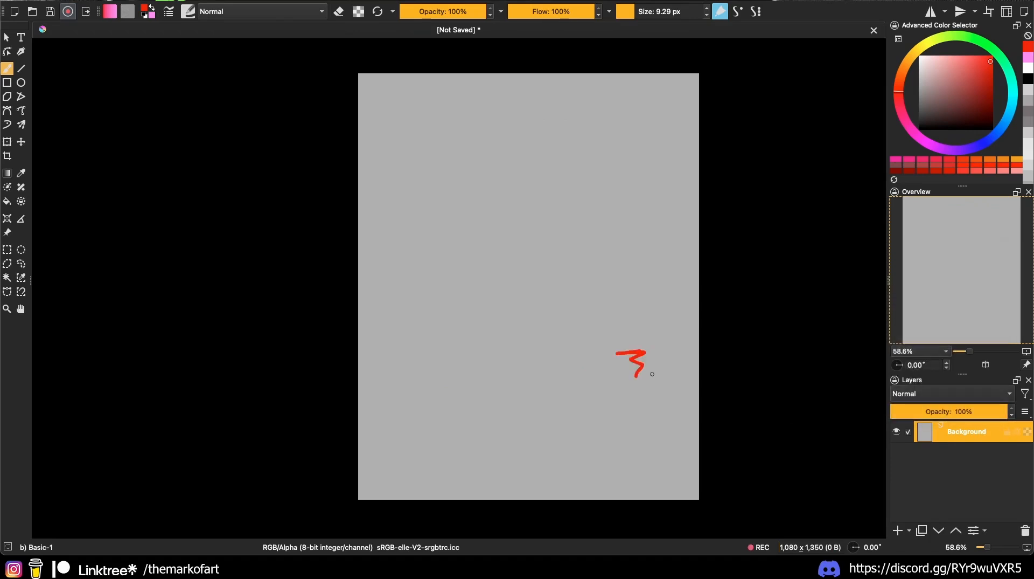
key(super+z)
click(1008, 433)
drag(554, 317, 617, 328)
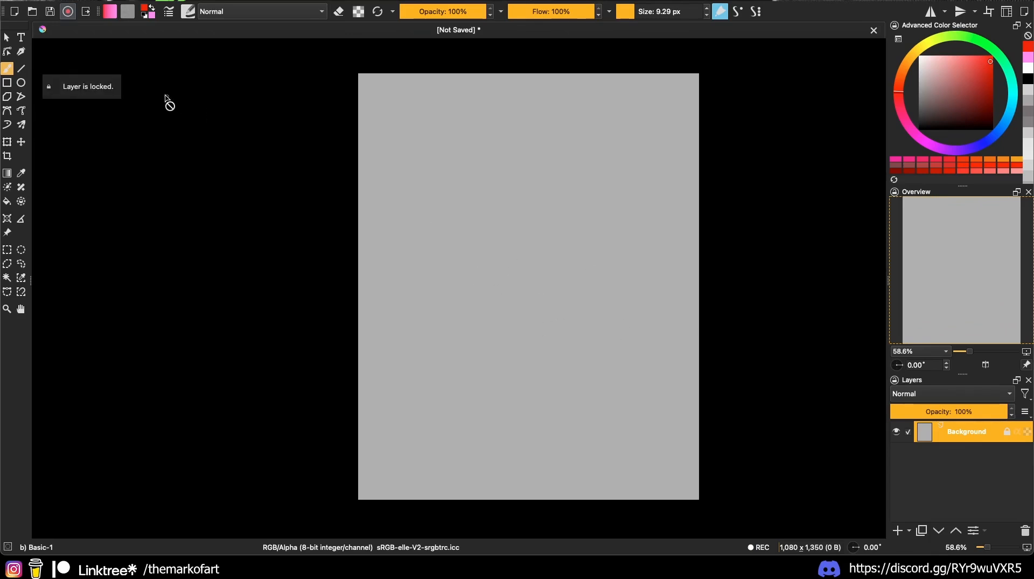
Step: Add a new paint layer and paint a large mauve-brown disc with a ~149 px brush
click(908, 530)
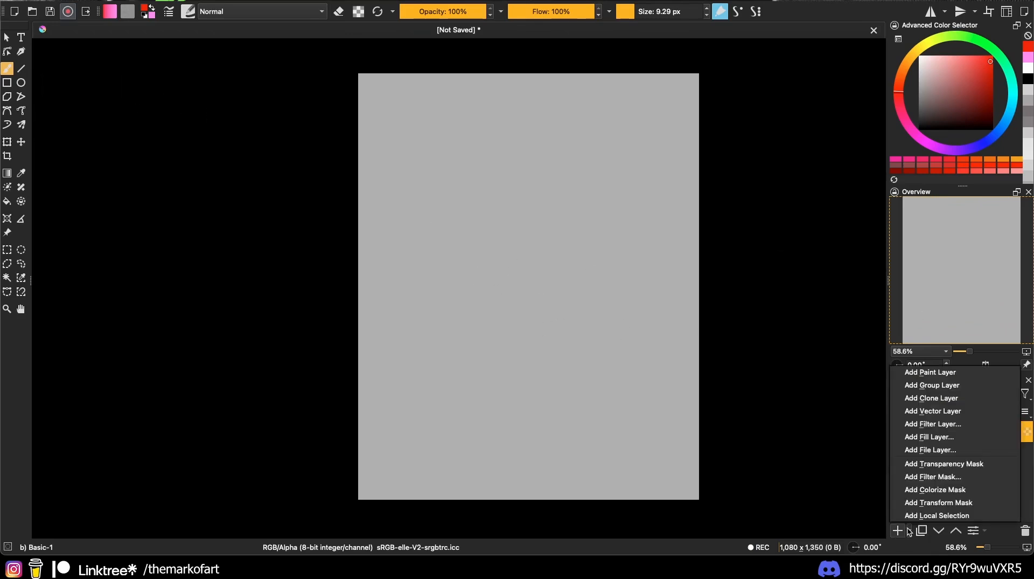
click(928, 373)
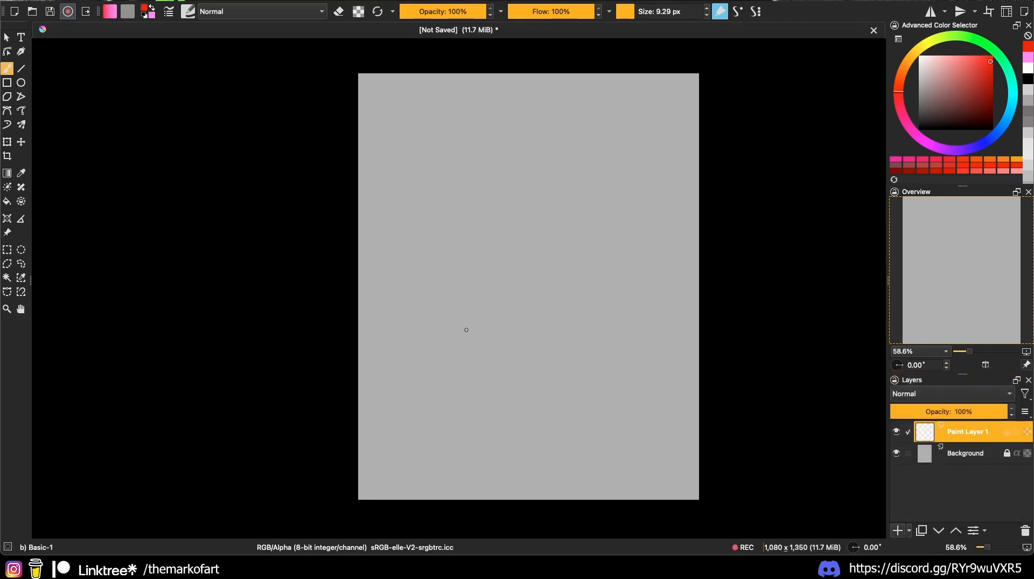
mouse_move(444, 321)
mouse_down()
mouse_move(607, 309)
mouse_move(581, 300)
mouse_up()
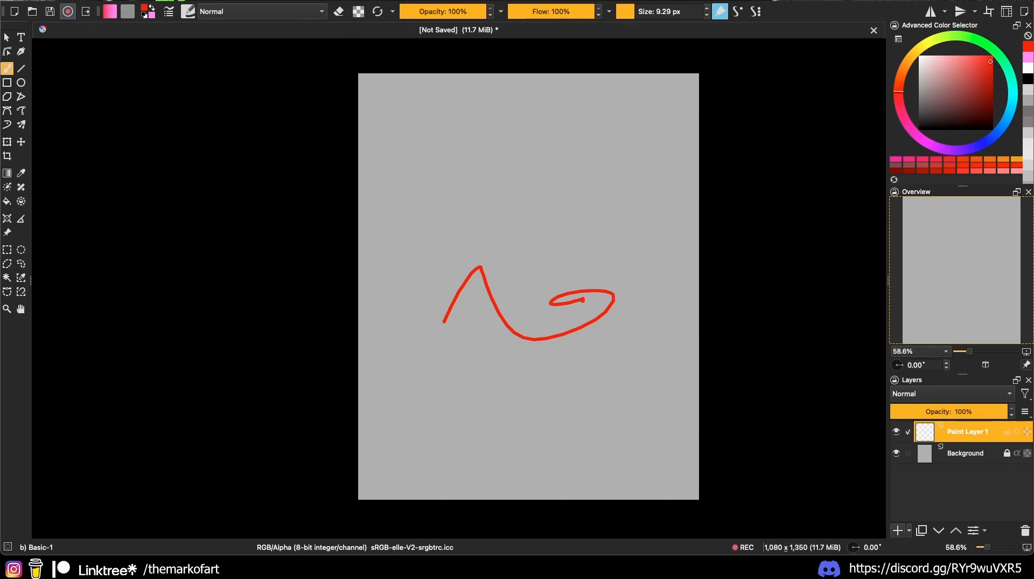
mouse_move(471, 256)
mouse_down()
mouse_move(515, 256)
mouse_move(486, 311)
mouse_up()
drag(486, 310, 583, 202)
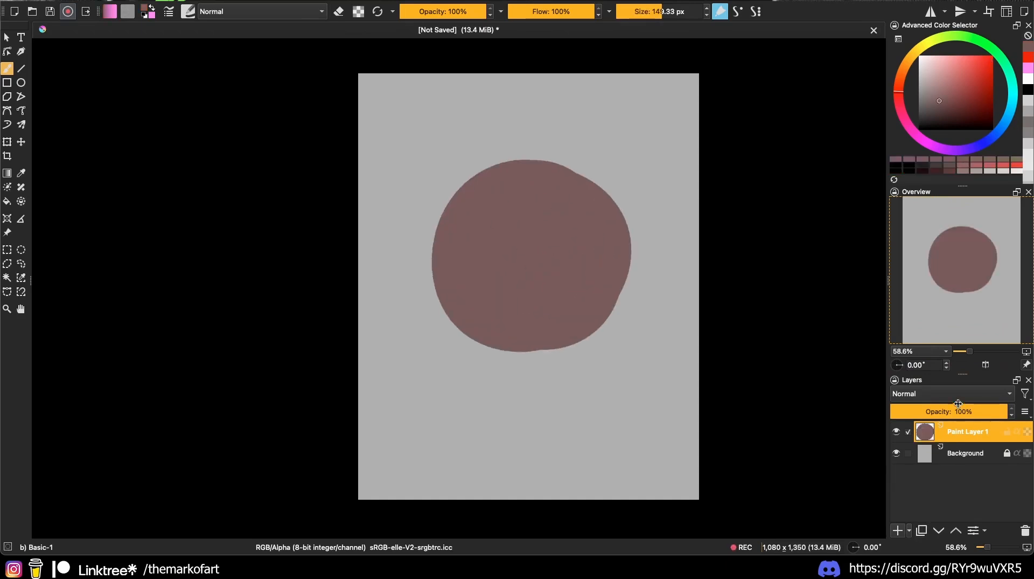
Step: Try Multiply blending on the disc layer, then revert it to Normal
click(958, 399)
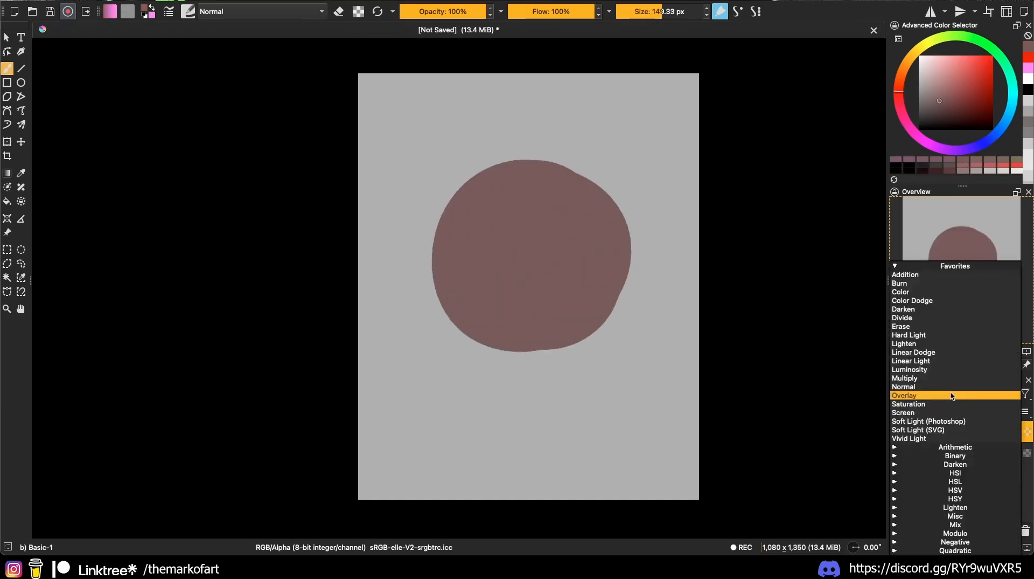
click(951, 375)
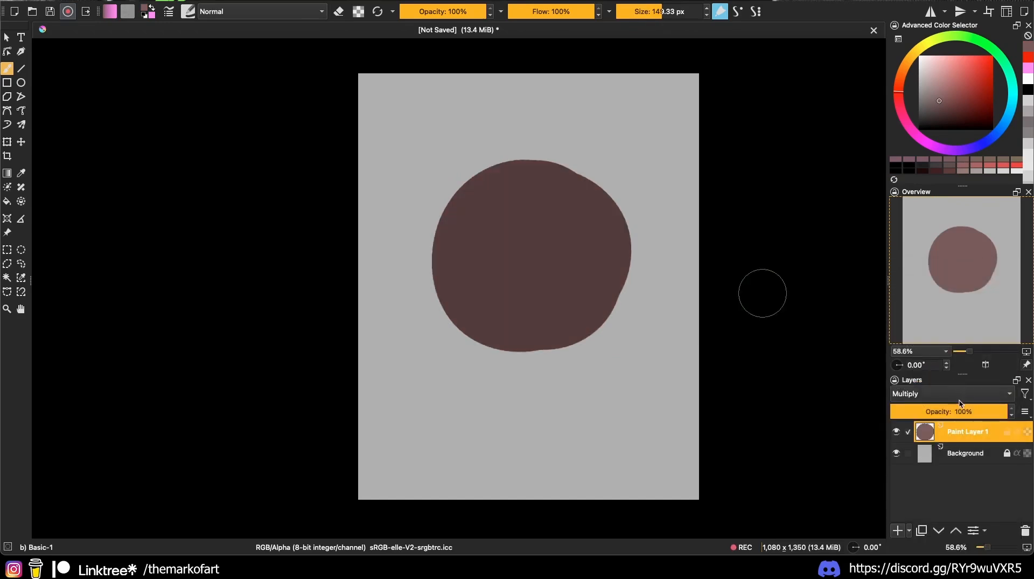
click(959, 398)
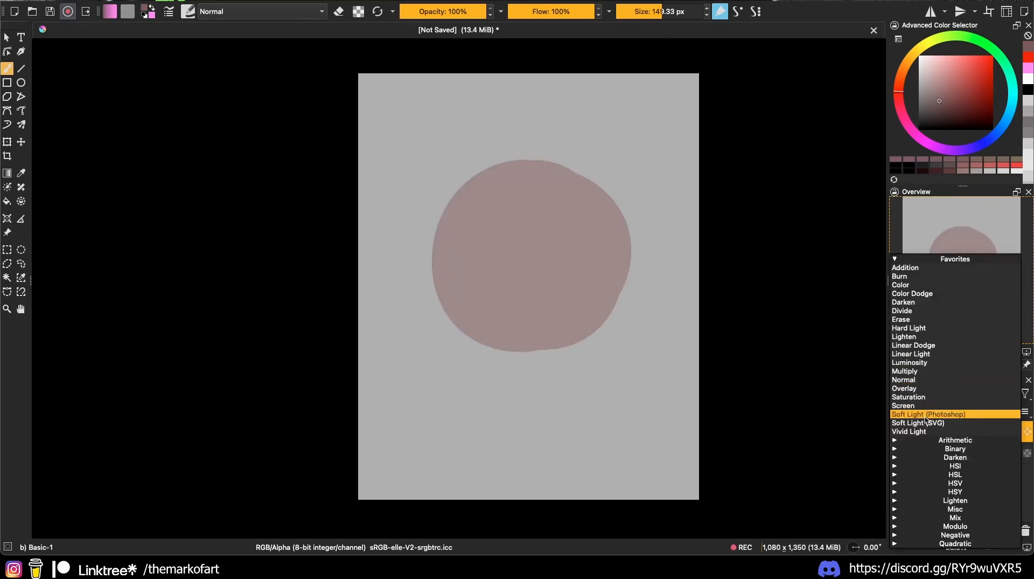
click(933, 380)
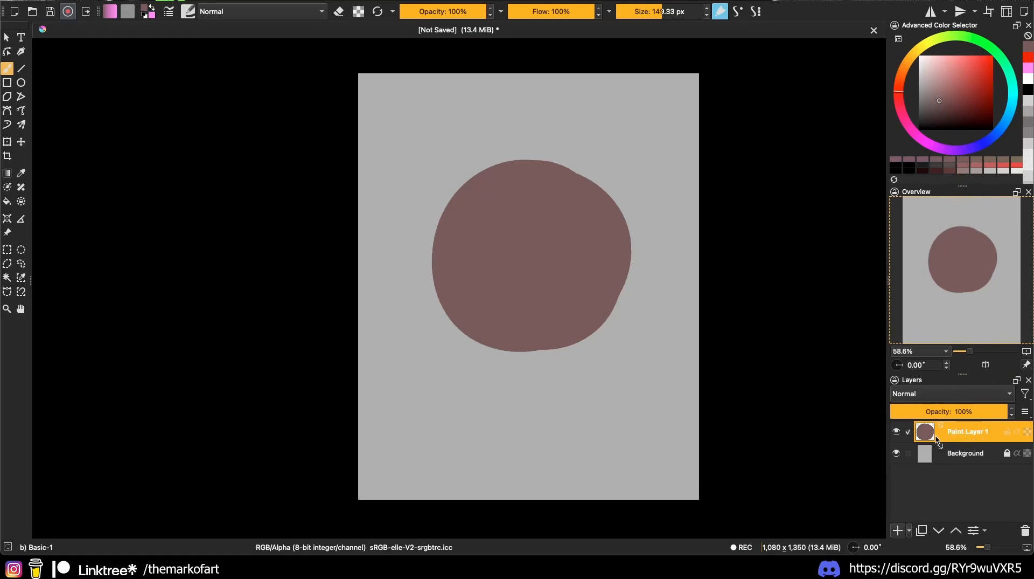
Step: Lock the disc layer's transparency, test a salmon highlight inside it, then undo it
mouse_move(944, 435)
click(1027, 432)
click(960, 75)
mouse_move(558, 157)
mouse_down()
mouse_move(622, 266)
mouse_move(584, 150)
mouse_up()
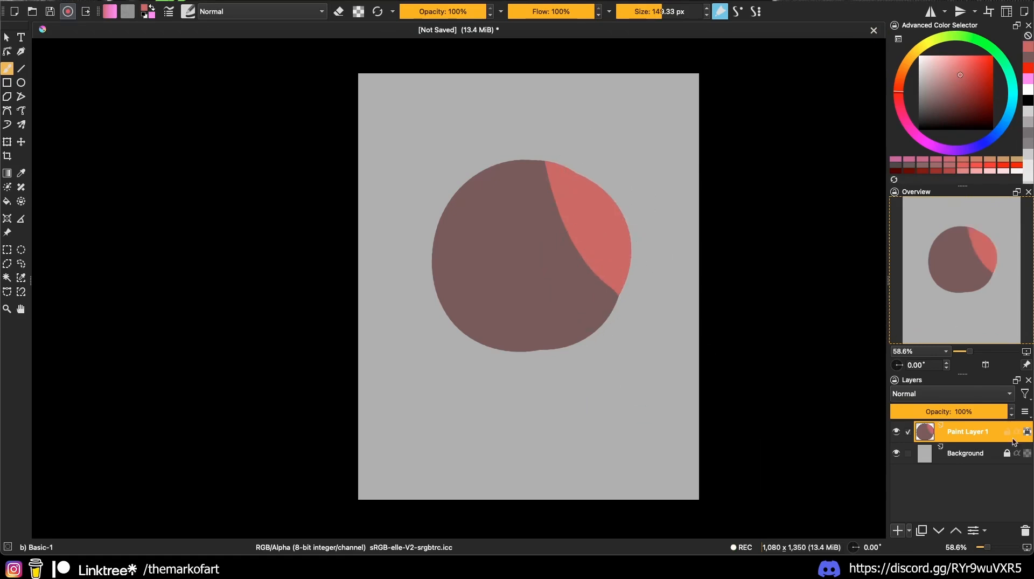
ctrl+click(544, 253)
key(ctrl+z)
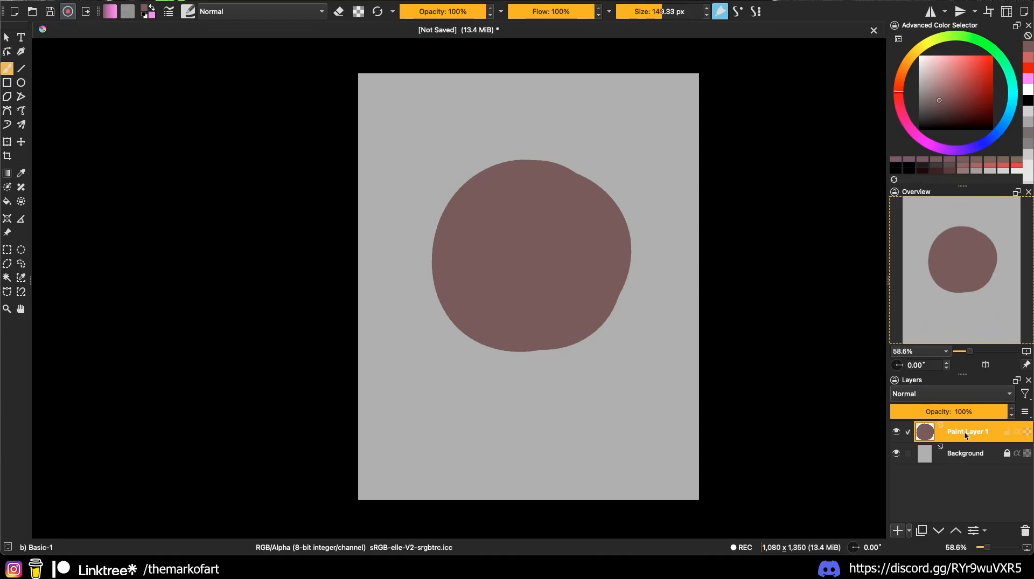
Step: Add an empty paint layer and group it with the disc layer into Group 3
click(897, 530)
ctrl+click(968, 458)
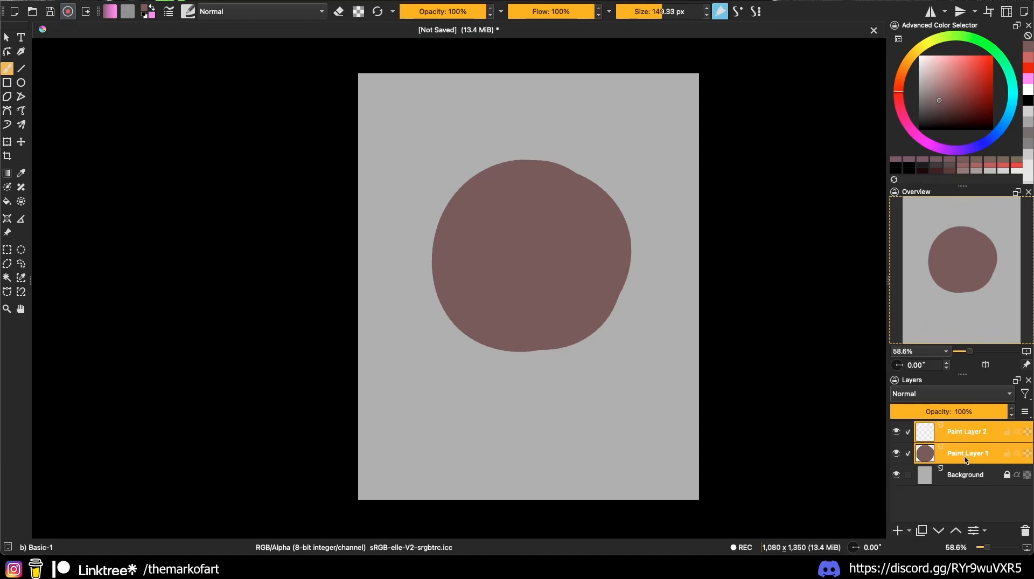
key(ctrl+g)
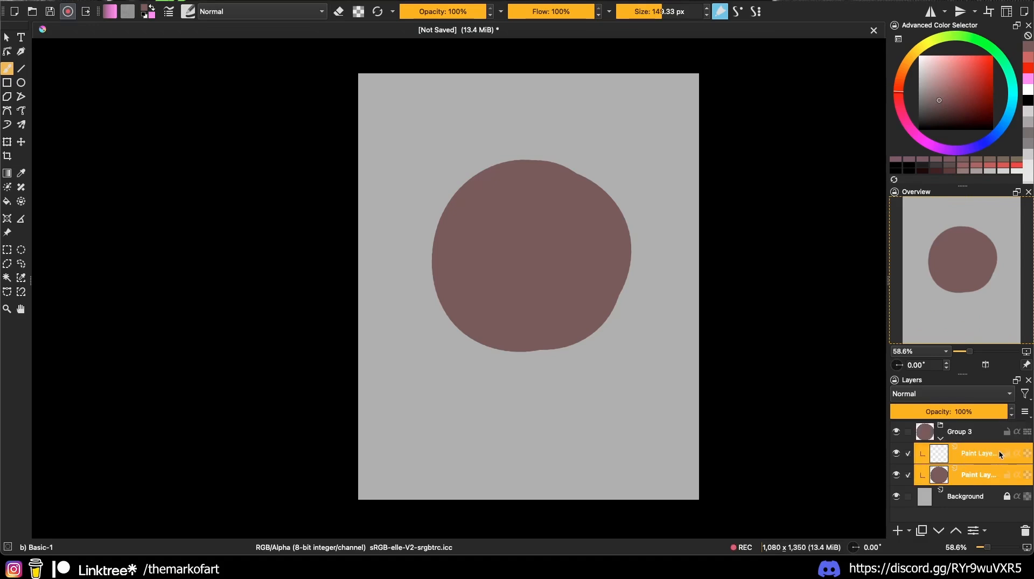
click(975, 457)
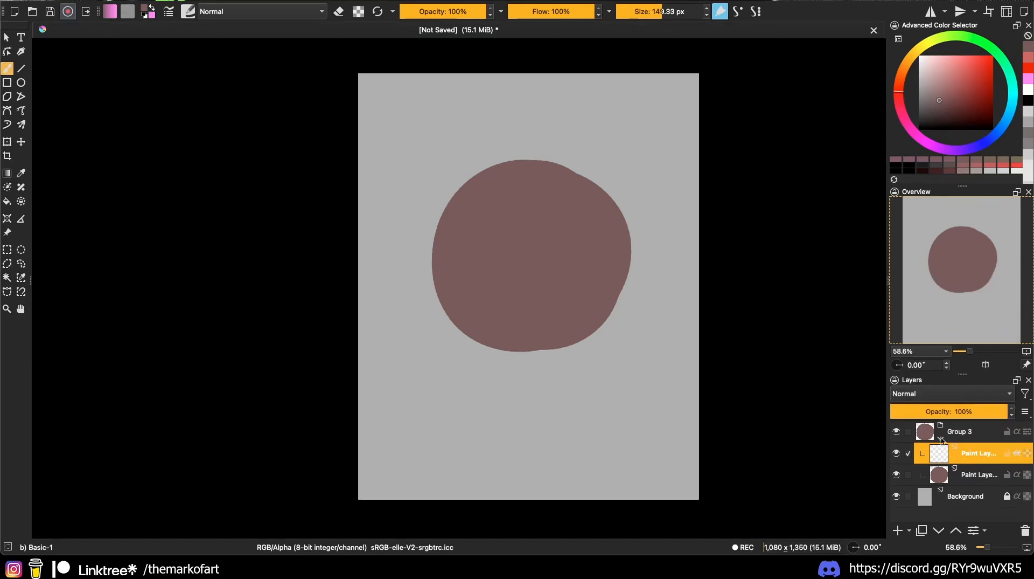
Step: Paint light pink over the disc's upper right on the top layer and toggle its visibility
click(955, 61)
mouse_move(509, 162)
mouse_down()
mouse_move(578, 188)
mouse_move(604, 317)
mouse_up()
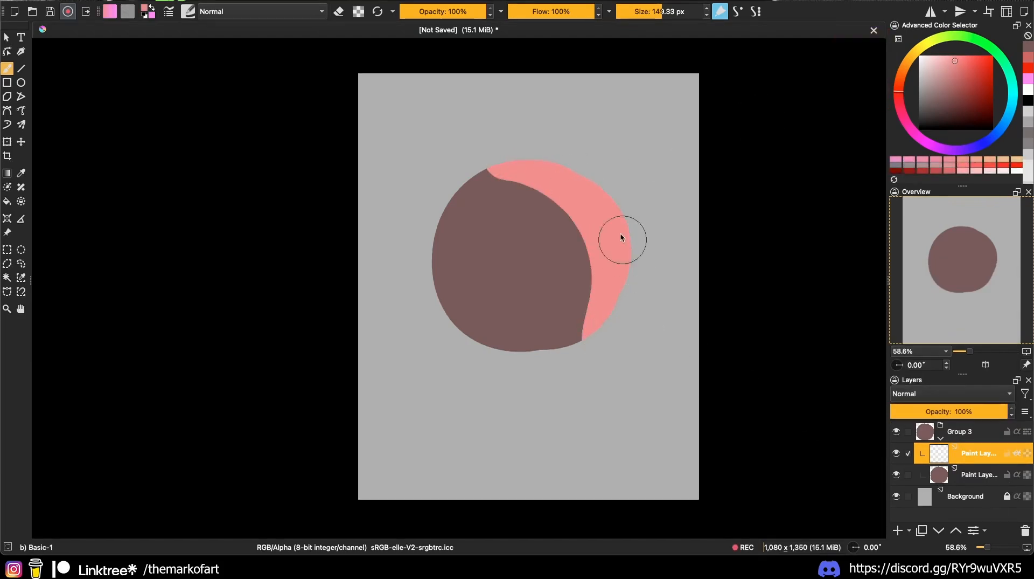
mouse_move(468, 149)
mouse_down()
mouse_move(609, 260)
mouse_move(615, 350)
mouse_move(497, 145)
mouse_move(573, 206)
mouse_move(597, 335)
mouse_move(471, 159)
mouse_move(606, 298)
mouse_up()
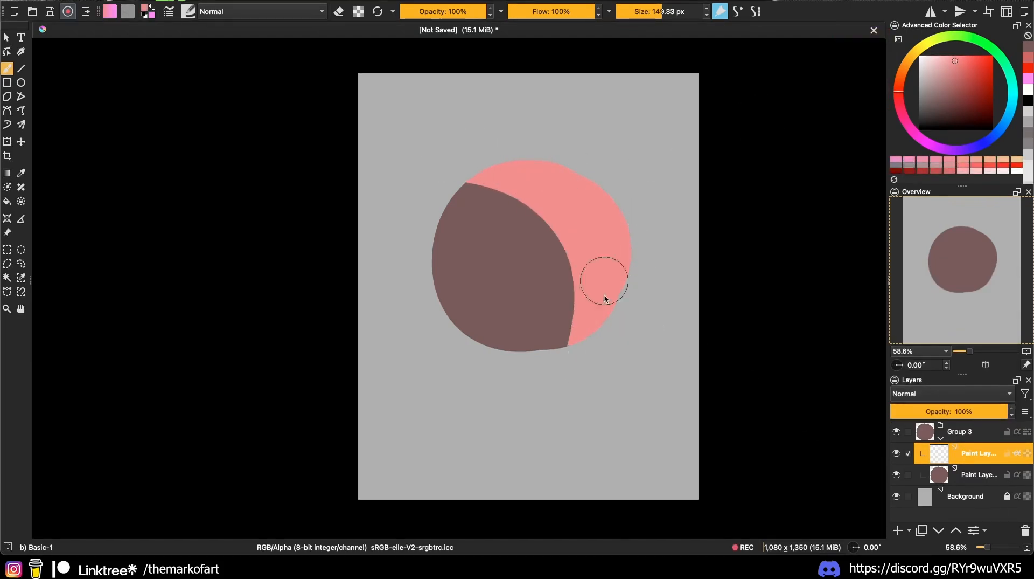
click(897, 453)
click(897, 453)
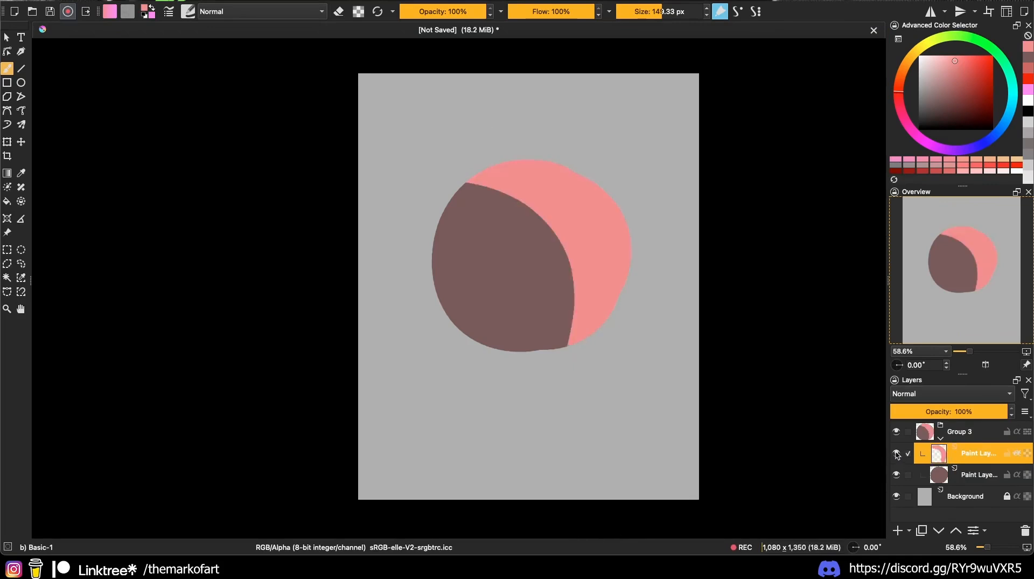
click(897, 453)
click(896, 453)
click(897, 454)
Step: Delete the pink layer and the disc's group, then paint a dark red disc
click(1025, 530)
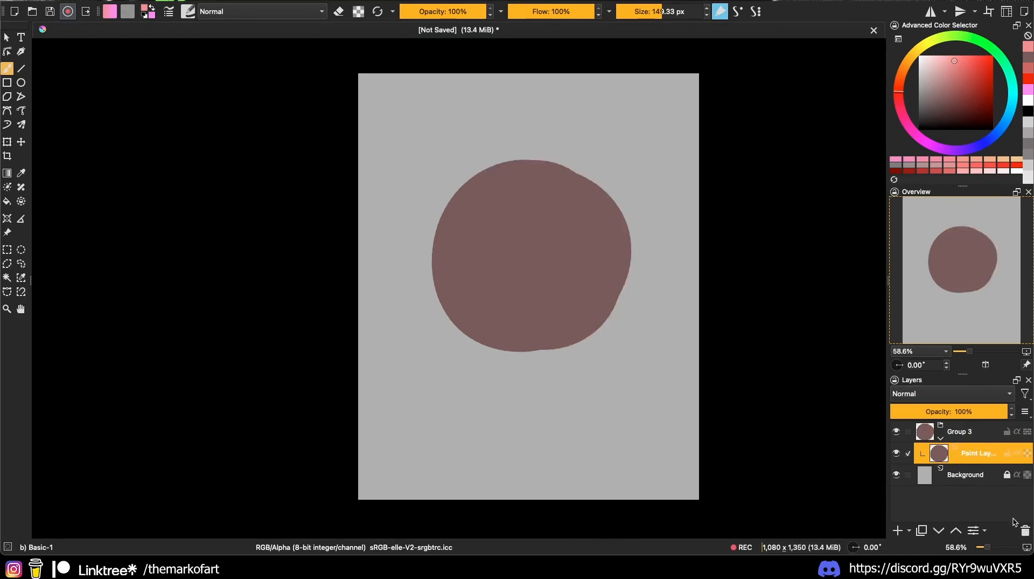
click(969, 433)
click(1025, 530)
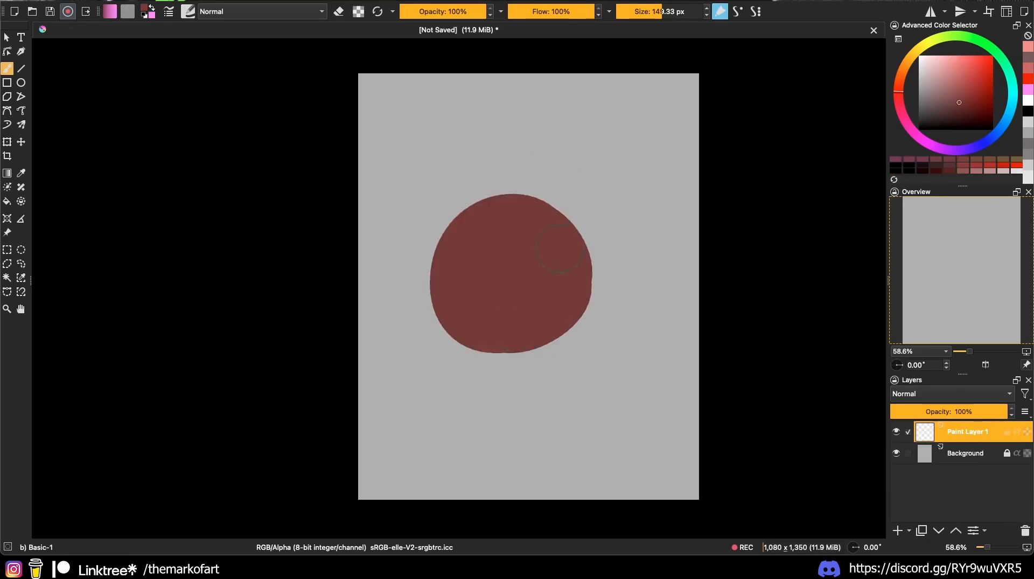
mouse_move(468, 322)
mouse_down()
mouse_move(488, 335)
mouse_move(449, 280)
mouse_move(509, 186)
mouse_up()
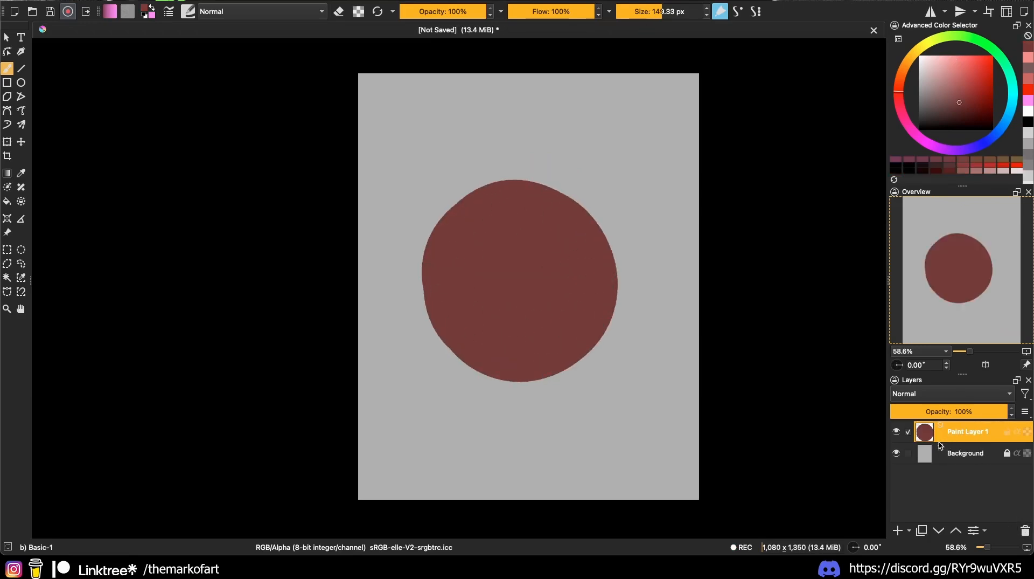
Step: Wrap the red circle layer in a clipping group, testing and undoing a lighter crescent
key(ctrl+shift+g)
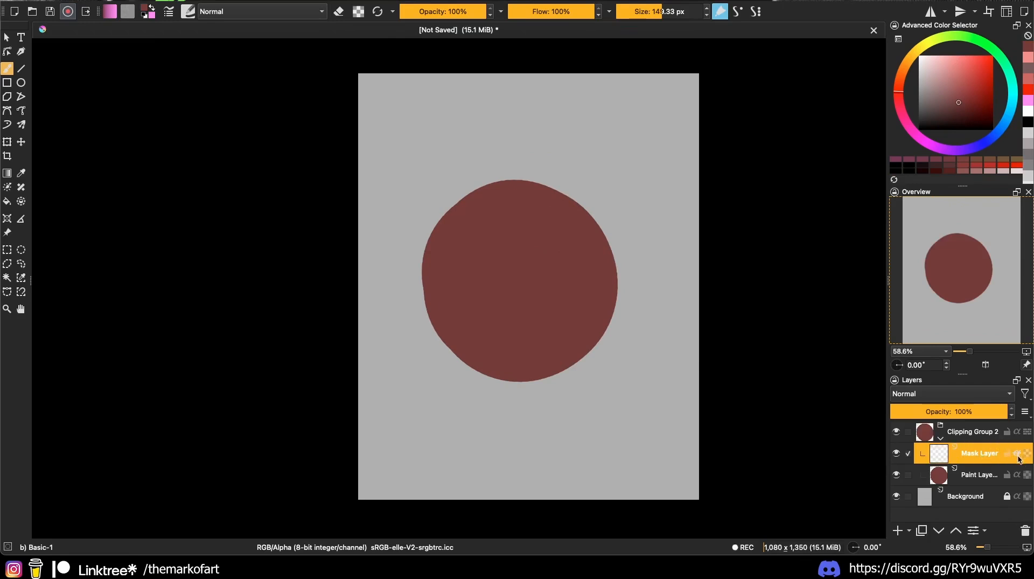
click(947, 98)
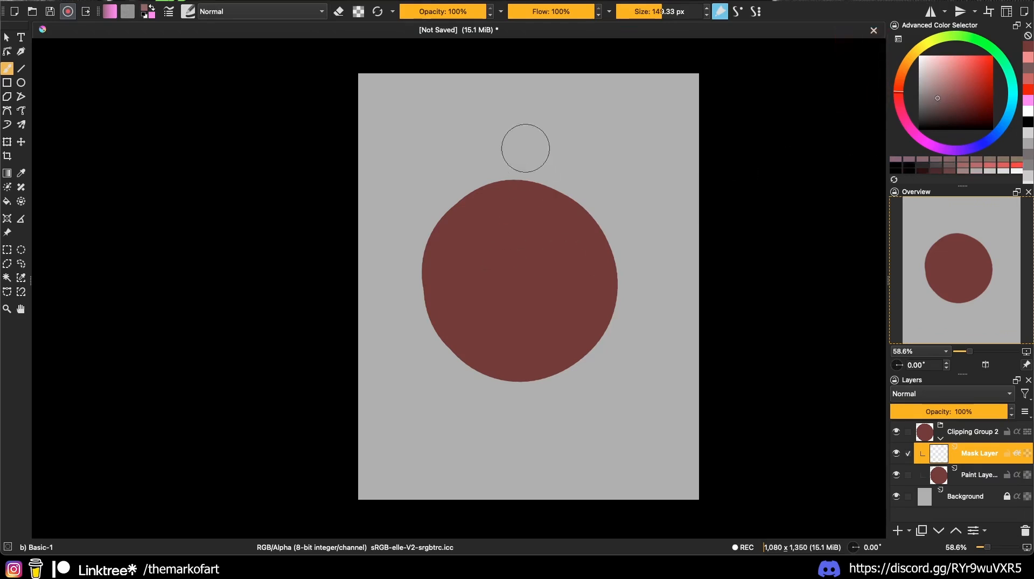
drag(498, 181, 483, 379)
key(ctrl+z)
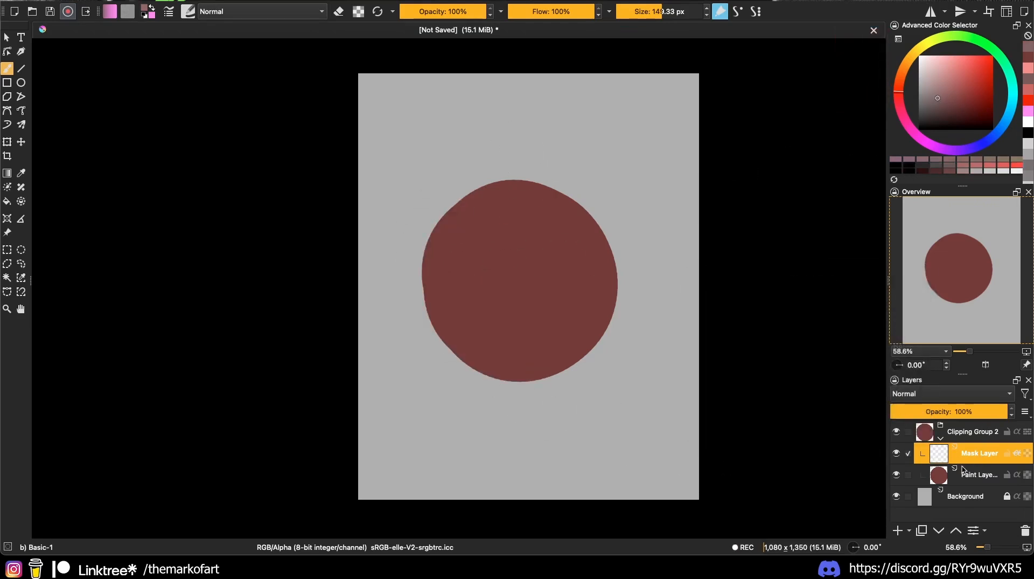
Step: Set the clipped Mask Layer's blending mode to Multiply
click(955, 393)
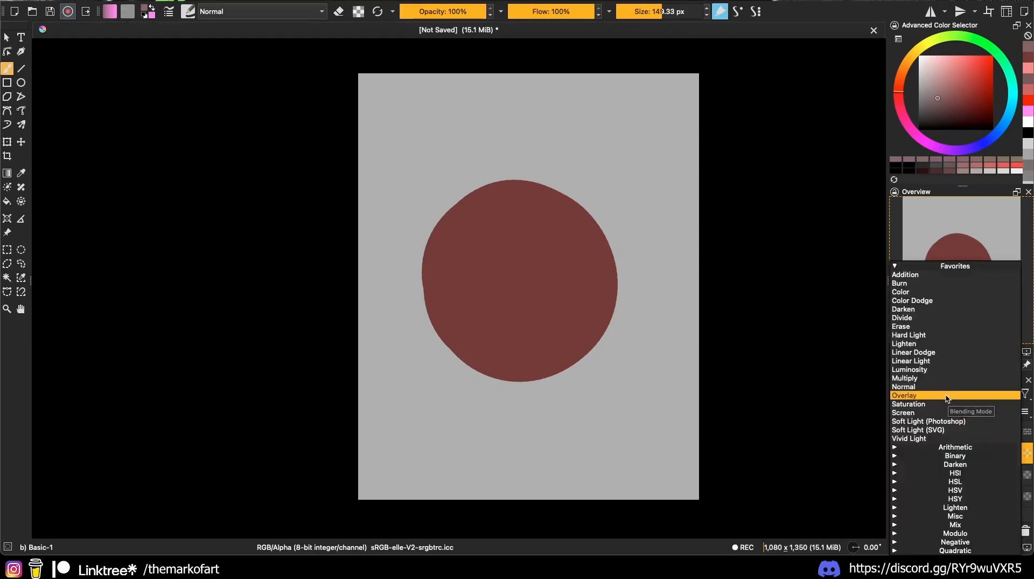
click(937, 378)
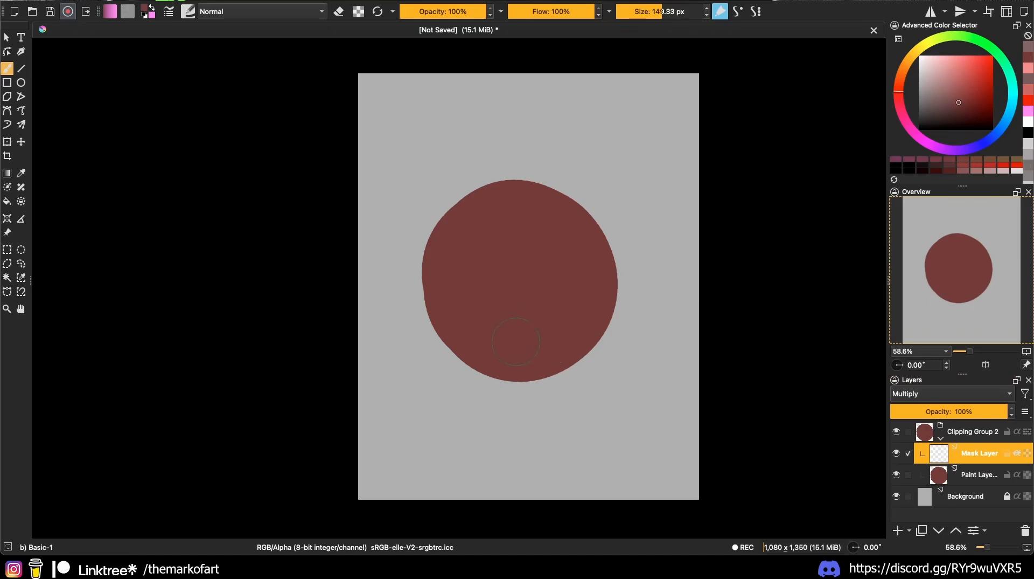
click(188, 11)
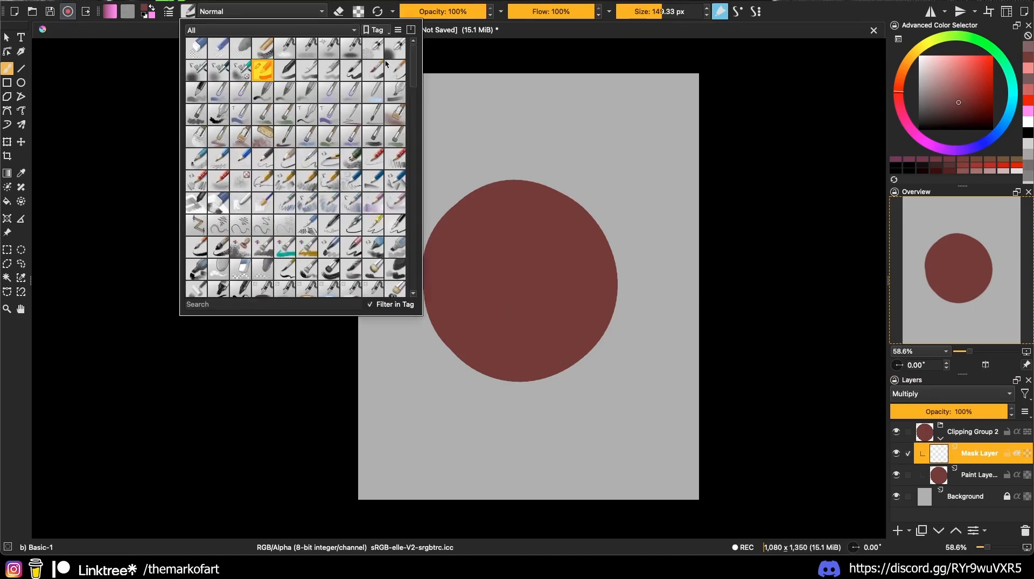
Step: Airbrush dark red shading on the sphere with the Airbrush linear preset
click(306, 56)
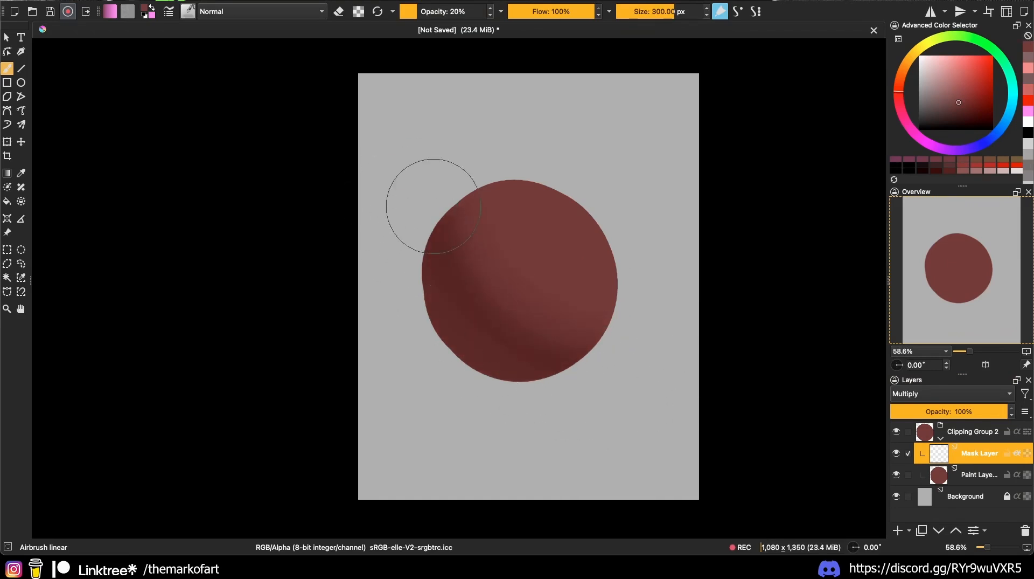
drag(433, 207, 570, 345)
click(954, 110)
shift+drag(476, 268, 426, 268)
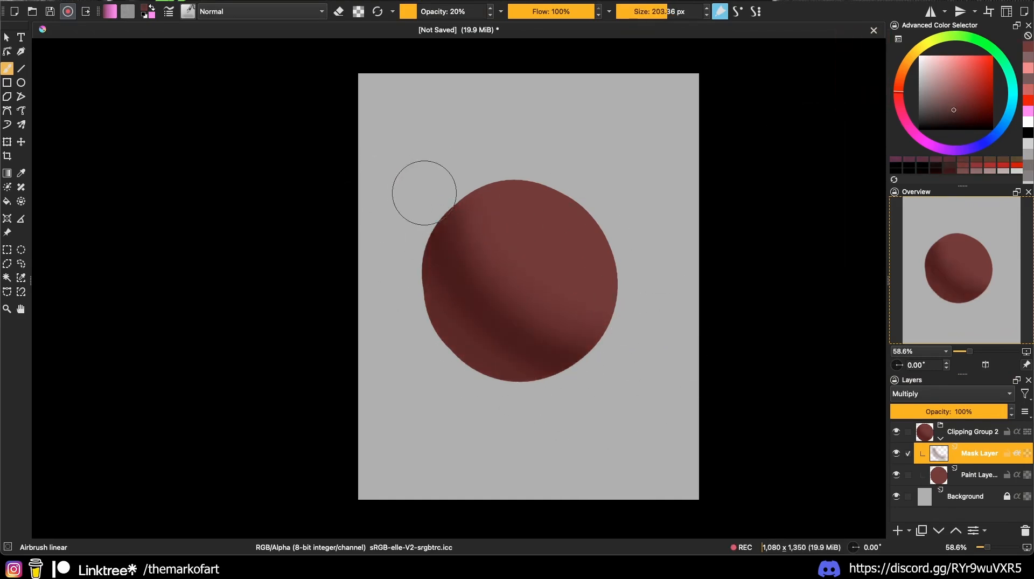
mouse_move(424, 192)
mouse_down()
mouse_move(663, 390)
mouse_move(442, 286)
mouse_move(440, 256)
mouse_move(650, 388)
mouse_move(462, 252)
mouse_move(527, 174)
mouse_up()
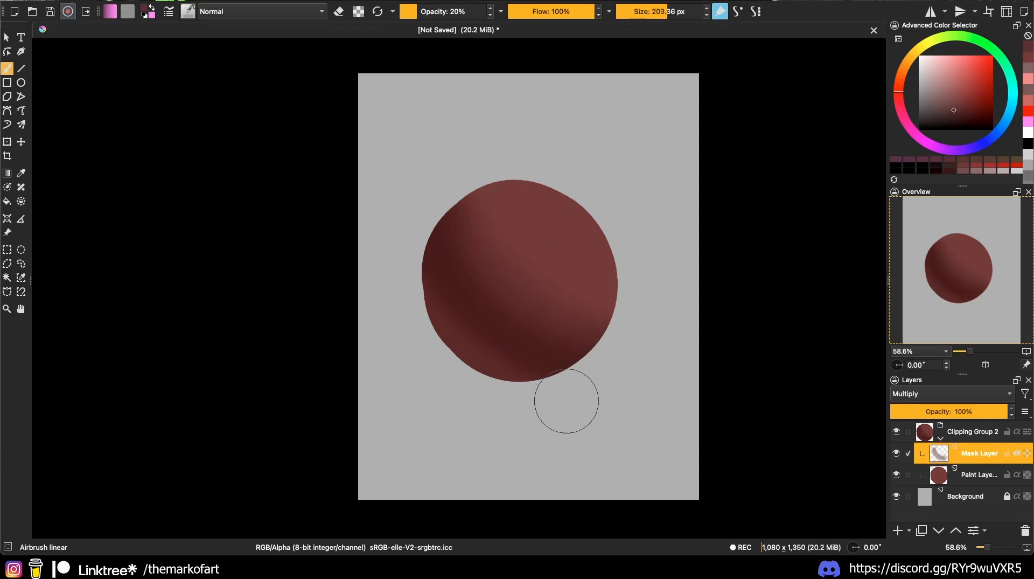
Step: Test and undo a light streak on the base layer, then add an empty layer above the shading
key(e)
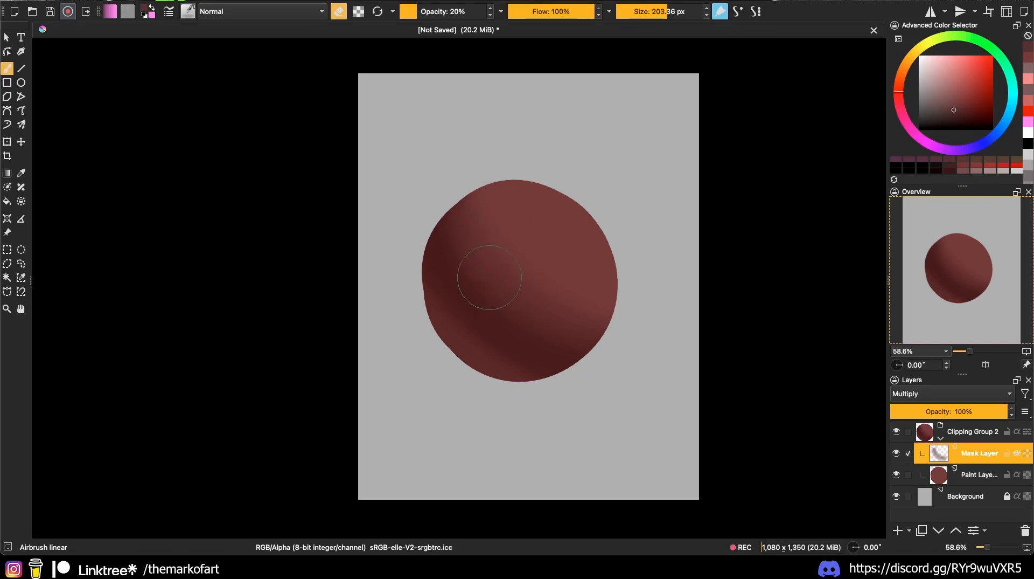
click(975, 478)
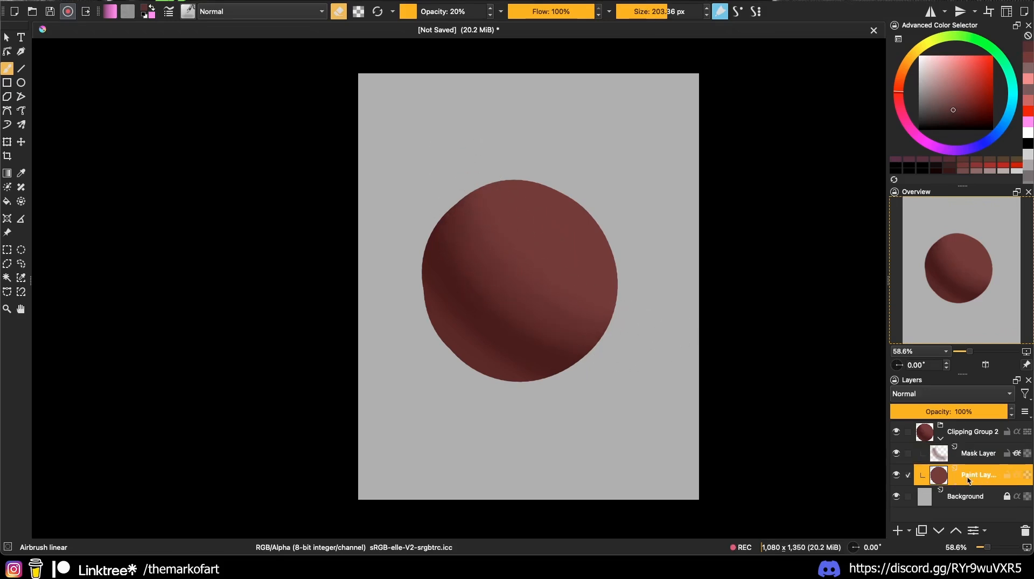
mouse_move(508, 151)
mouse_down()
mouse_move(589, 265)
mouse_move(511, 155)
mouse_move(660, 295)
mouse_move(639, 310)
mouse_move(559, 135)
mouse_up()
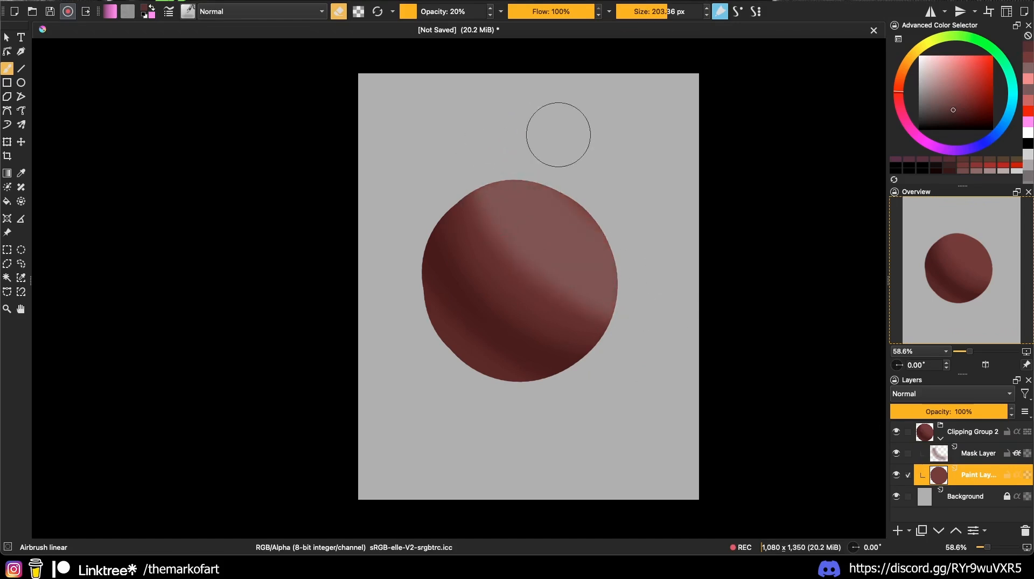
key(super+z)
click(977, 453)
click(898, 530)
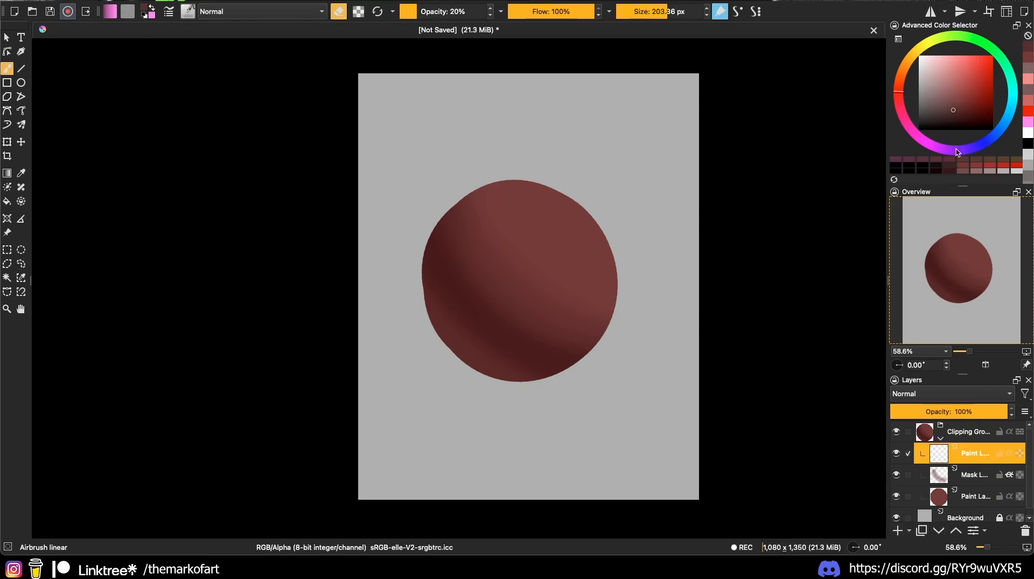
Step: Airbrush a pinkish highlight on the sphere's upper right and enable Inherit Alpha to clip it
drag(960, 96, 964, 61)
key(e)
drag(565, 132, 617, 285)
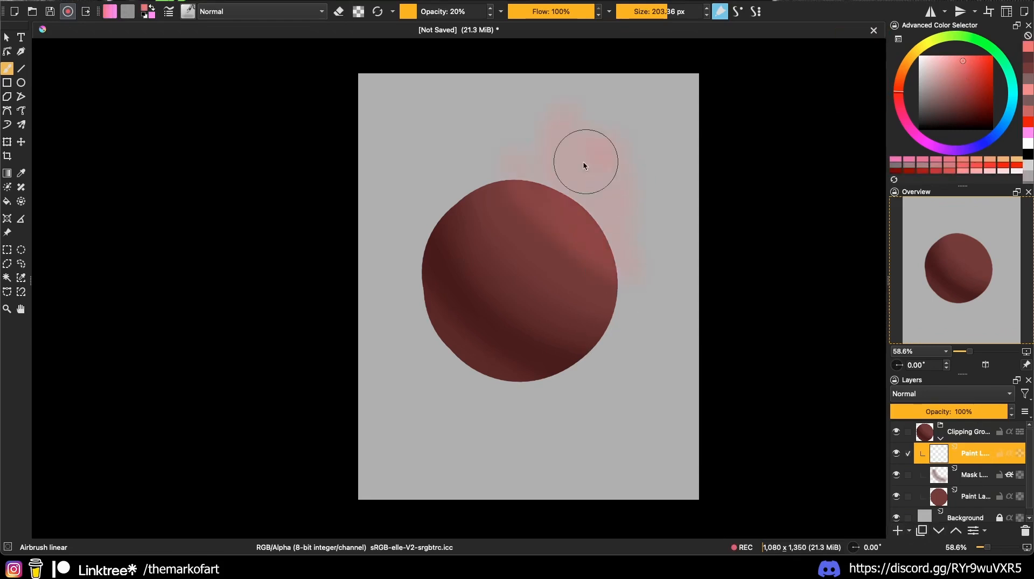
mouse_move(584, 164)
mouse_down()
mouse_move(533, 211)
mouse_move(595, 258)
mouse_move(631, 237)
mouse_up()
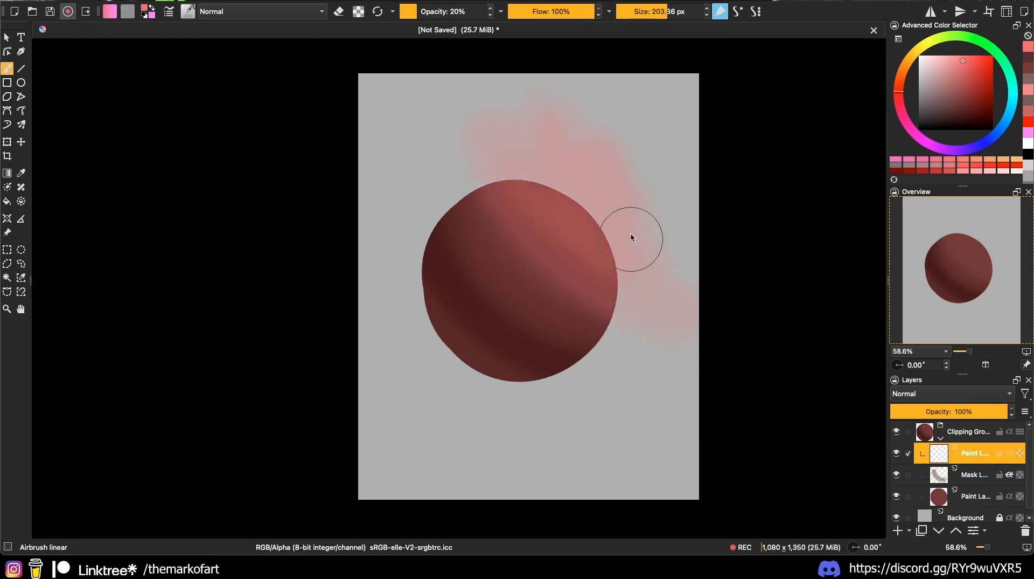
click(1009, 454)
Step: Brighten the upper-right highlight with light pink and collapse the clipping group
drag(504, 177, 617, 310)
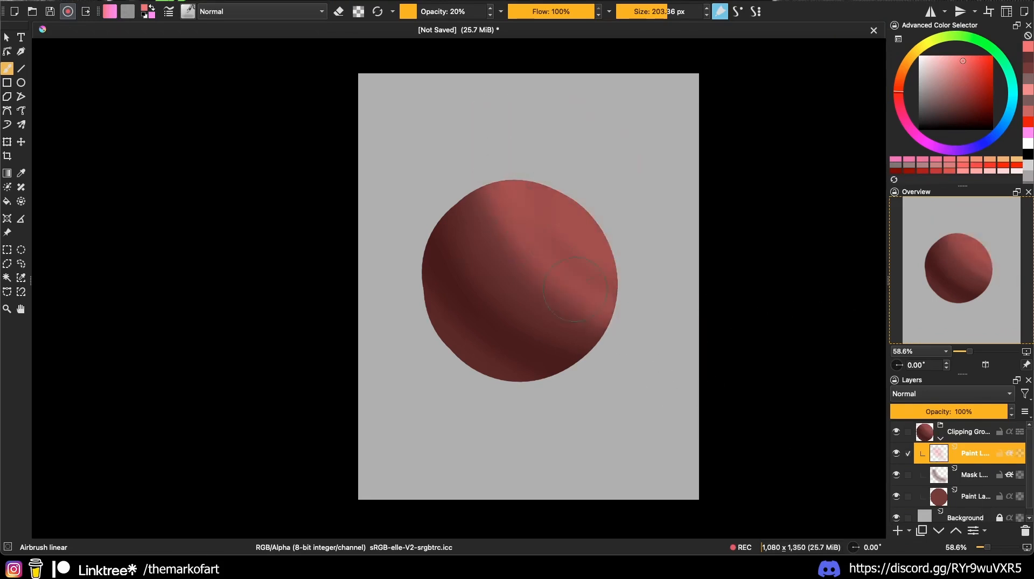
drag(504, 115, 619, 285)
drag(954, 80, 924, 55)
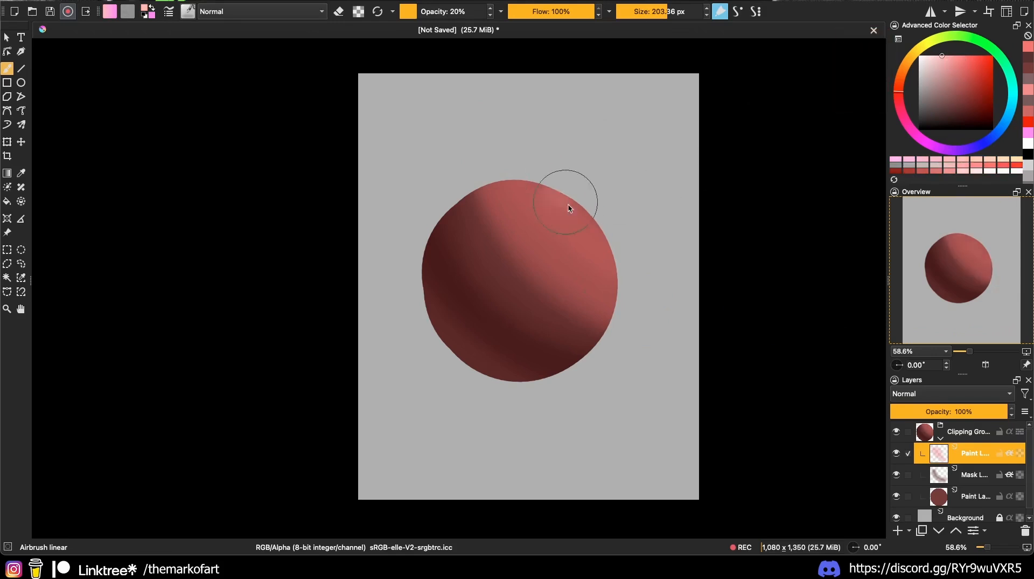
mouse_move(565, 203)
mouse_down()
mouse_move(561, 225)
mouse_move(574, 234)
mouse_up()
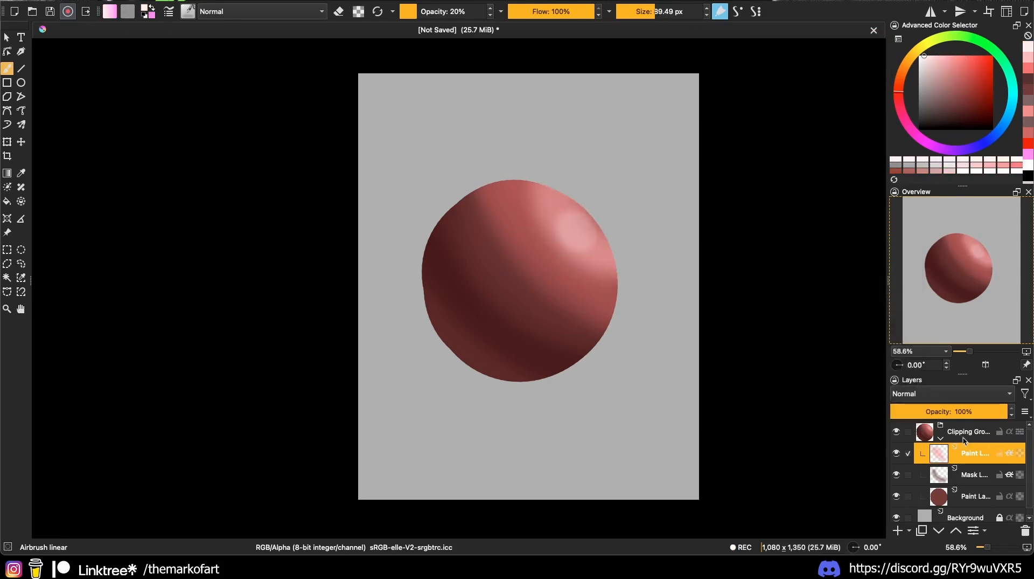
click(940, 437)
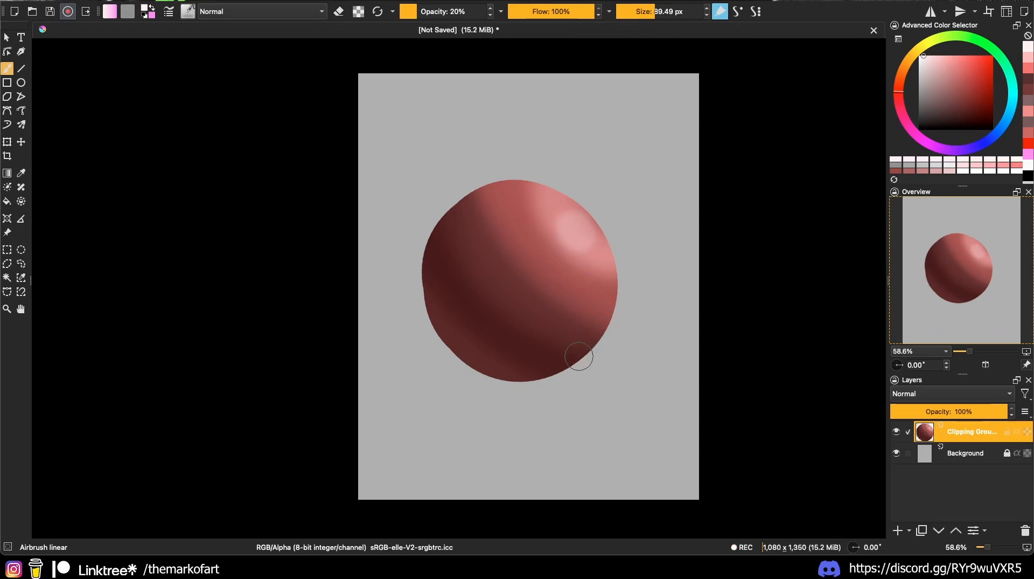
Step: Briefly enter Transform on the sphere, then return to the brush tool
key(ctrl+t)
key(b)
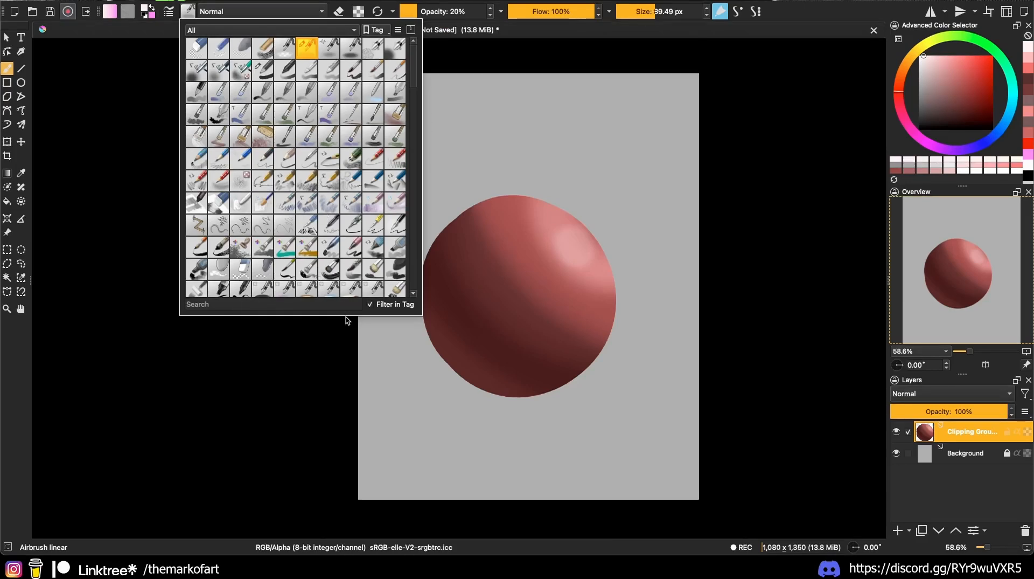
Step: Search presets for 'blen', choose Blender Blur, and size it to about 131 px
click(244, 304)
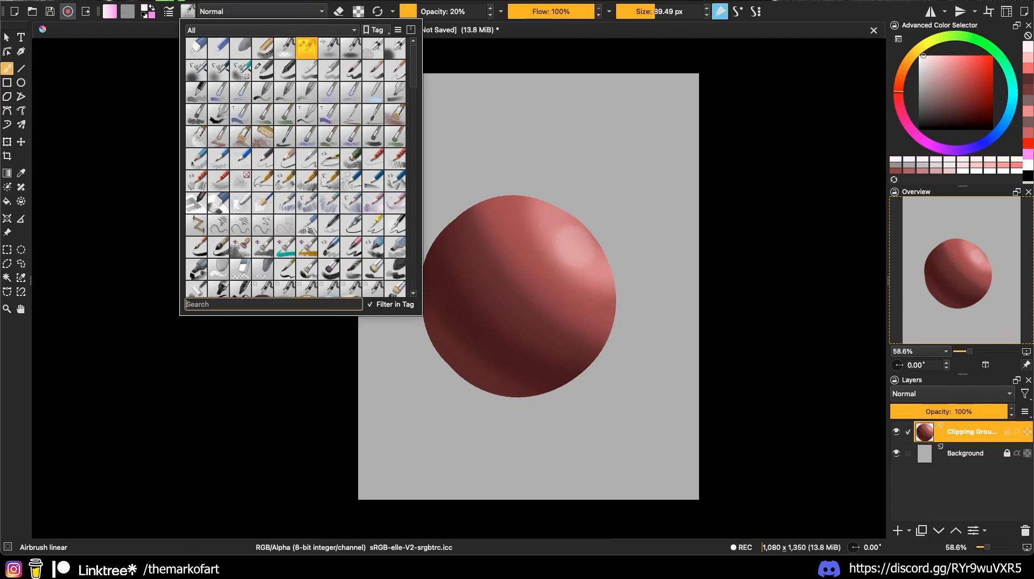
text(blen)
click(316, 48)
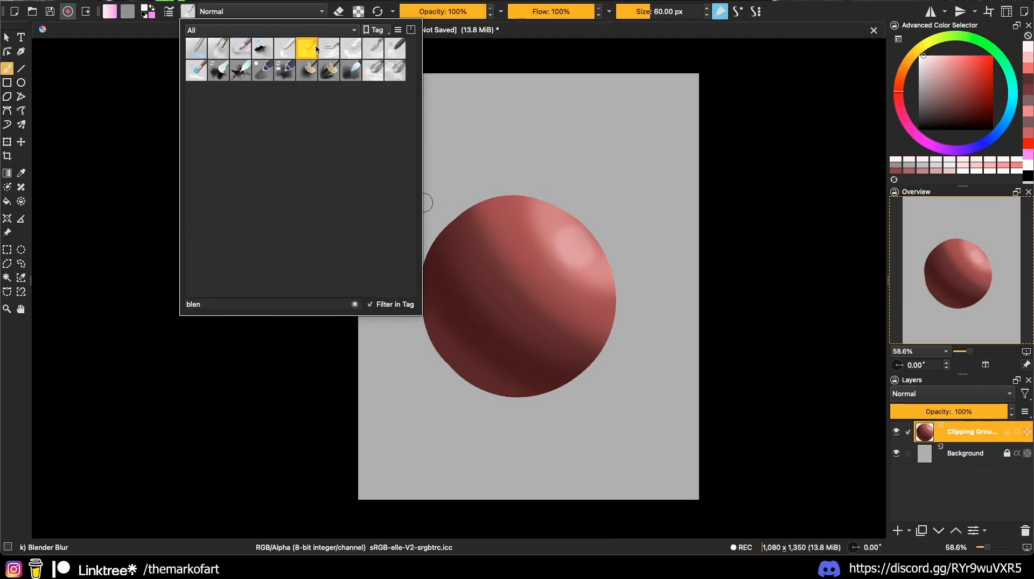
drag(492, 332, 526, 313)
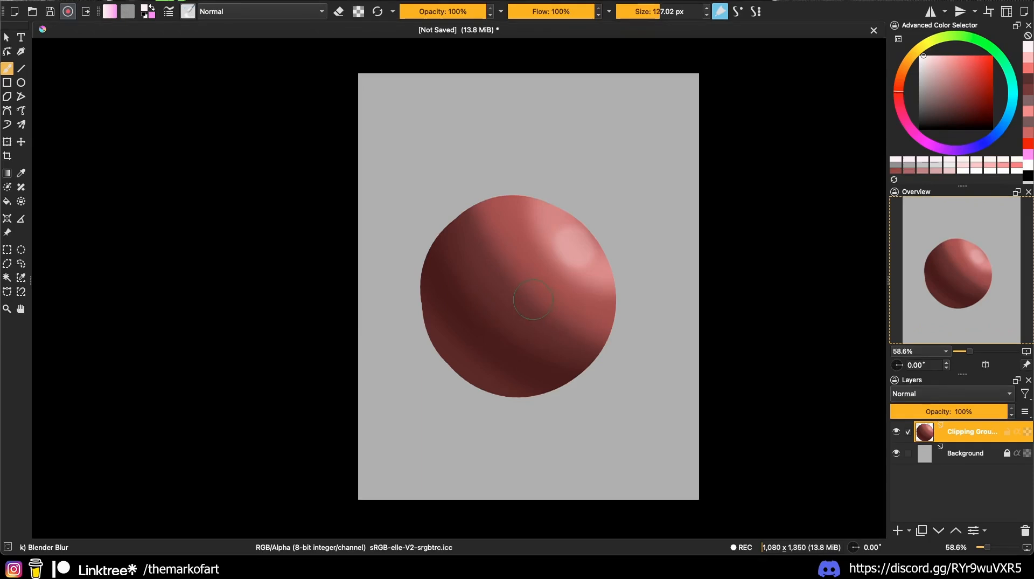
mouse_move(577, 281)
mouse_down()
mouse_move(540, 281)
mouse_move(580, 281)
mouse_up()
Step: Lock transparency on the sphere group and blur the highlight edges inside the sphere
drag(479, 221, 548, 306)
key(ctrl+z)
click(358, 12)
click(1027, 432)
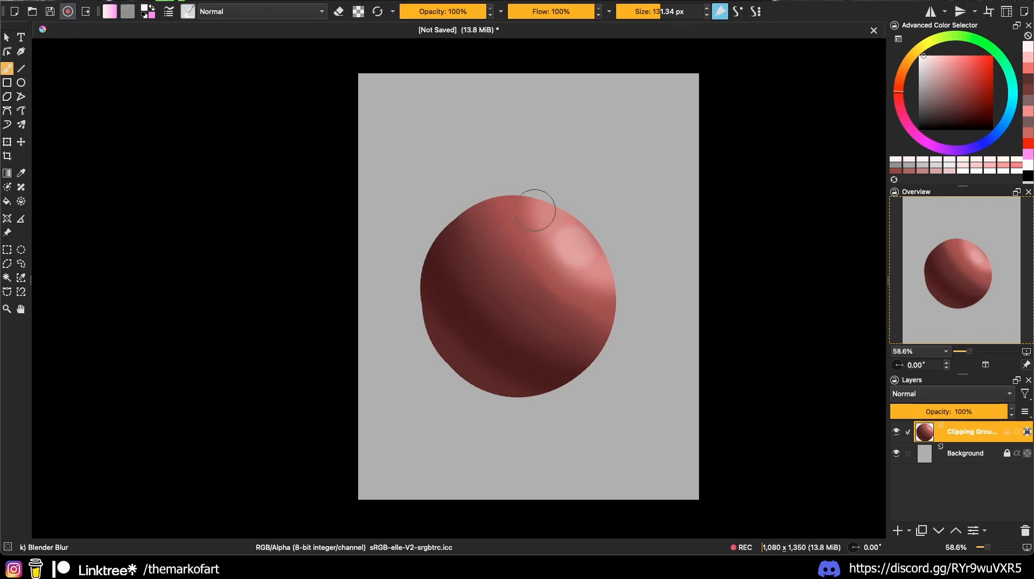
mouse_move(503, 198)
mouse_down()
mouse_move(634, 281)
mouse_move(534, 194)
mouse_move(553, 243)
mouse_move(567, 221)
mouse_move(590, 264)
mouse_move(542, 223)
mouse_move(627, 246)
mouse_move(457, 228)
mouse_move(593, 286)
mouse_move(439, 219)
mouse_move(627, 409)
mouse_up()
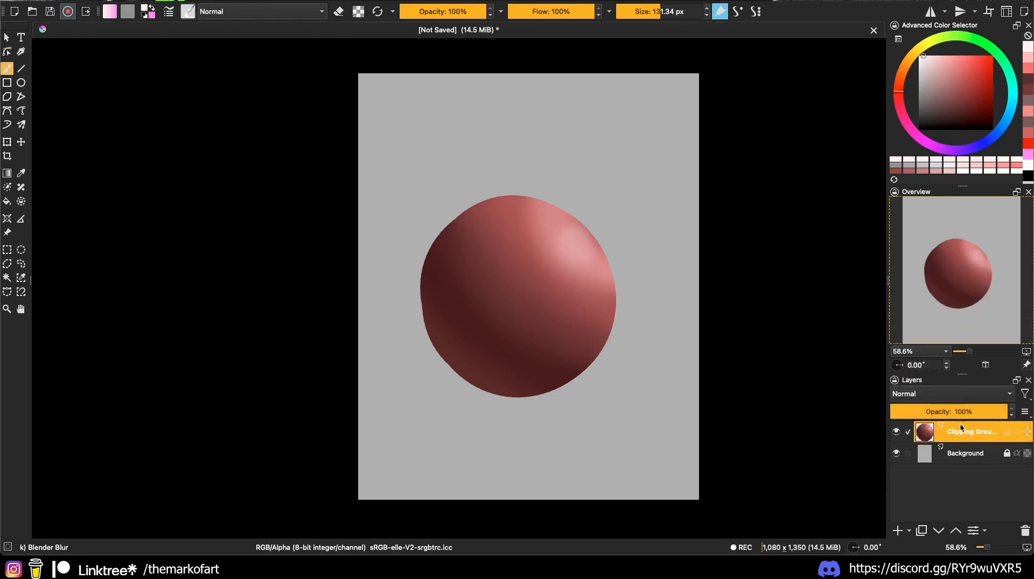
Step: Hide the finished sphere group and add a new empty paint layer
mouse_move(919, 435)
click(896, 431)
click(898, 530)
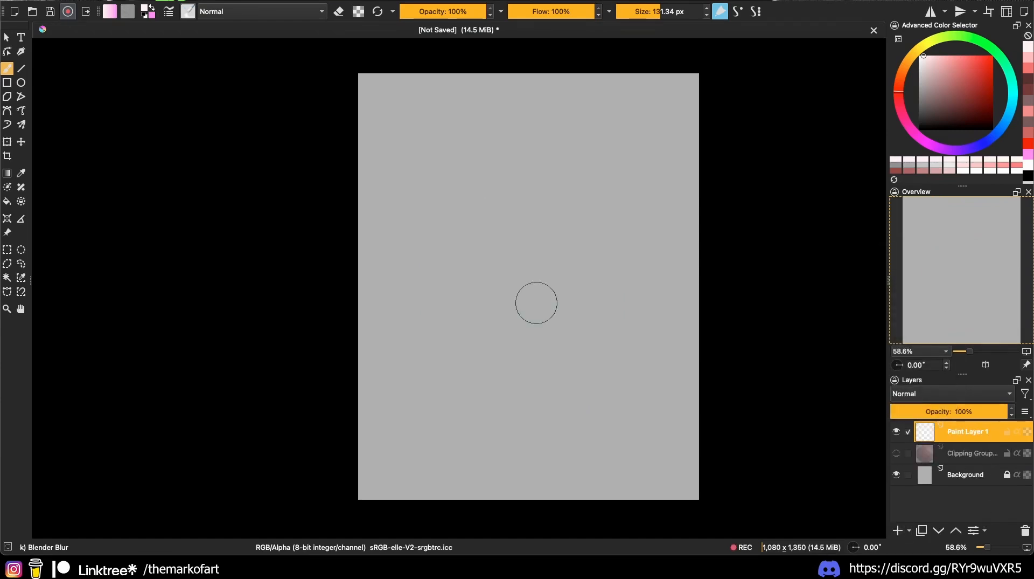
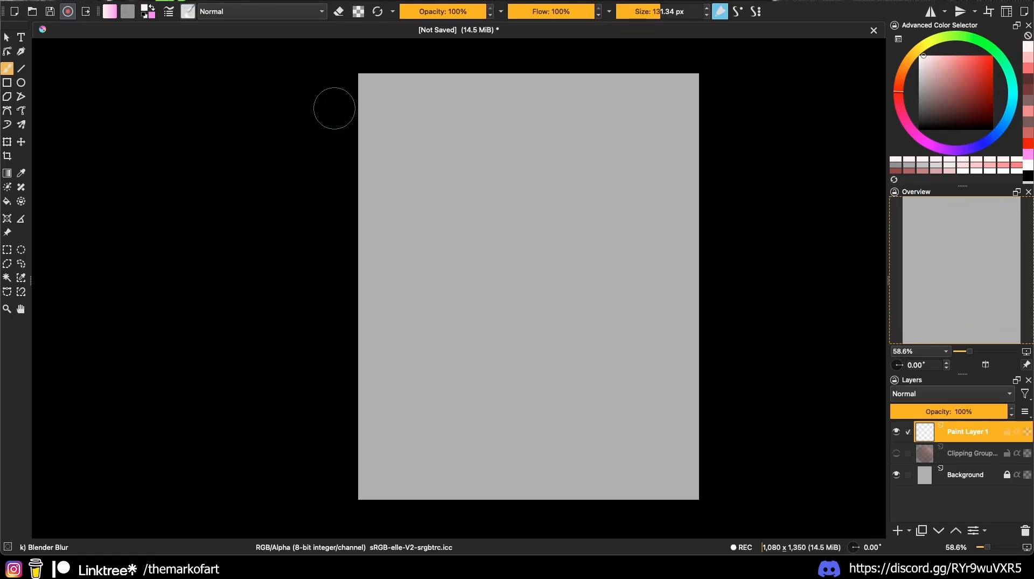
Step: Tick Krita UI Redesign in Preferences' Python Plugin Manager and confirm with OK
click(35, 1)
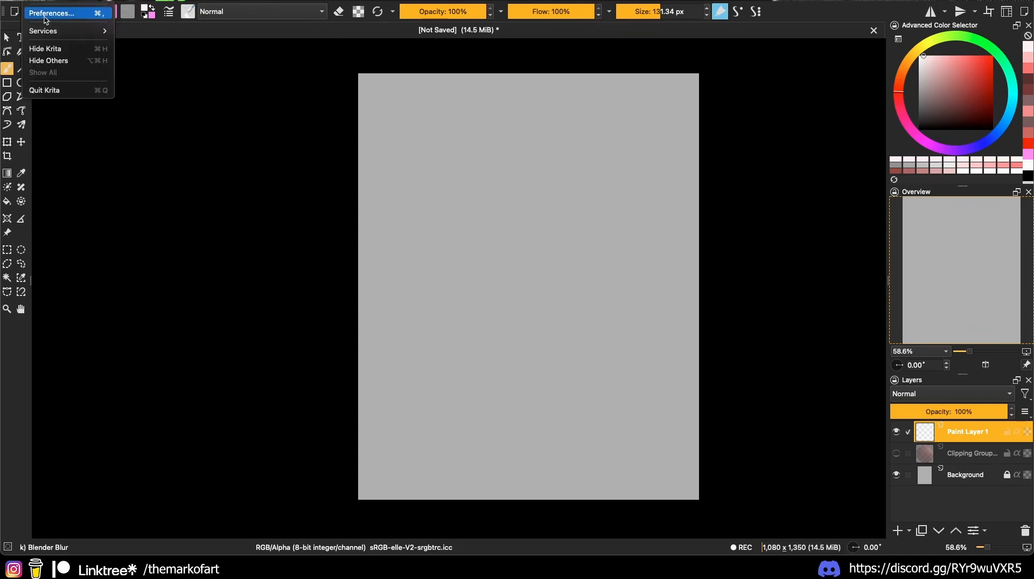
click(49, 12)
scroll(310, 371, down, 5)
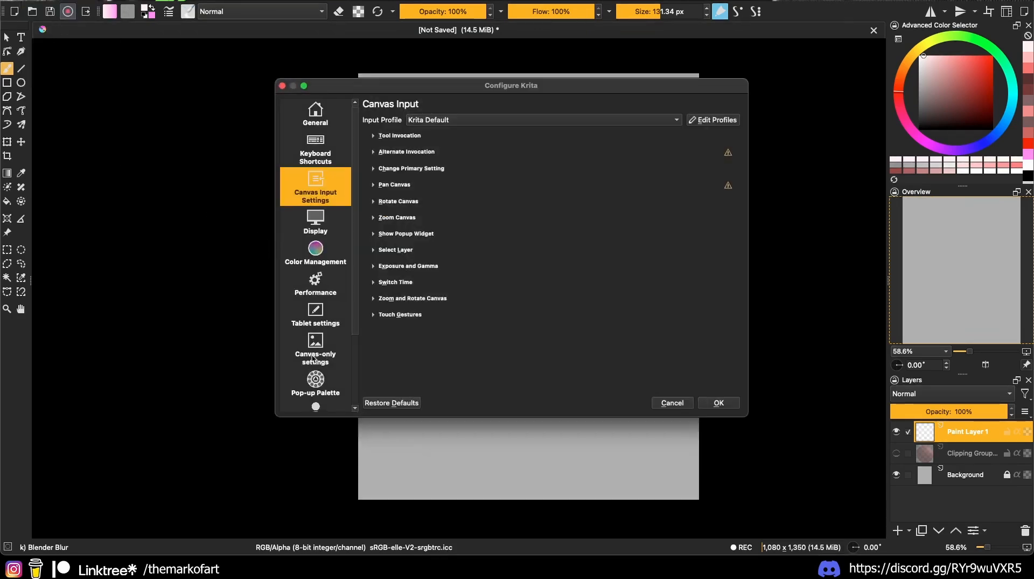
click(316, 389)
click(374, 230)
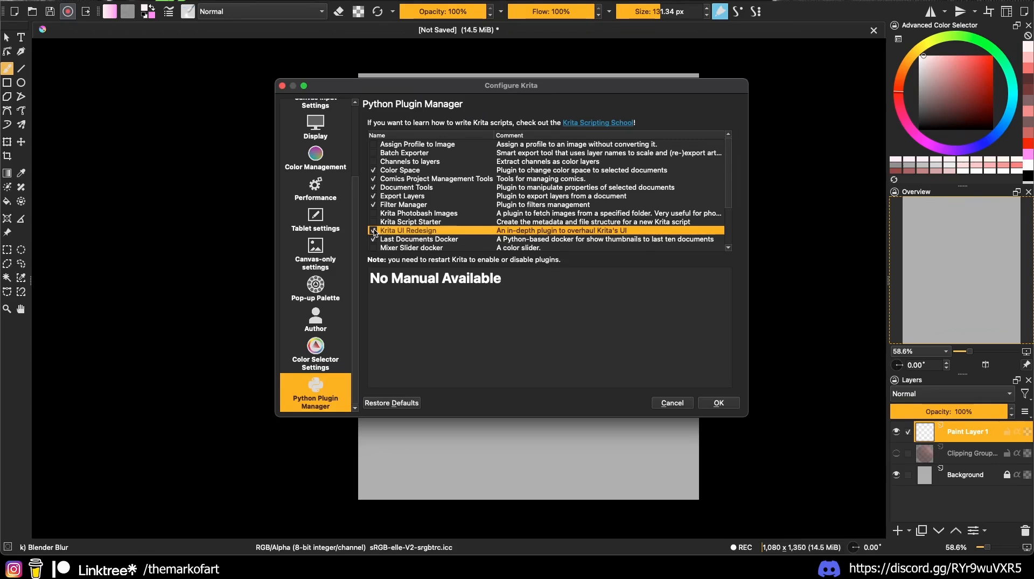
click(713, 407)
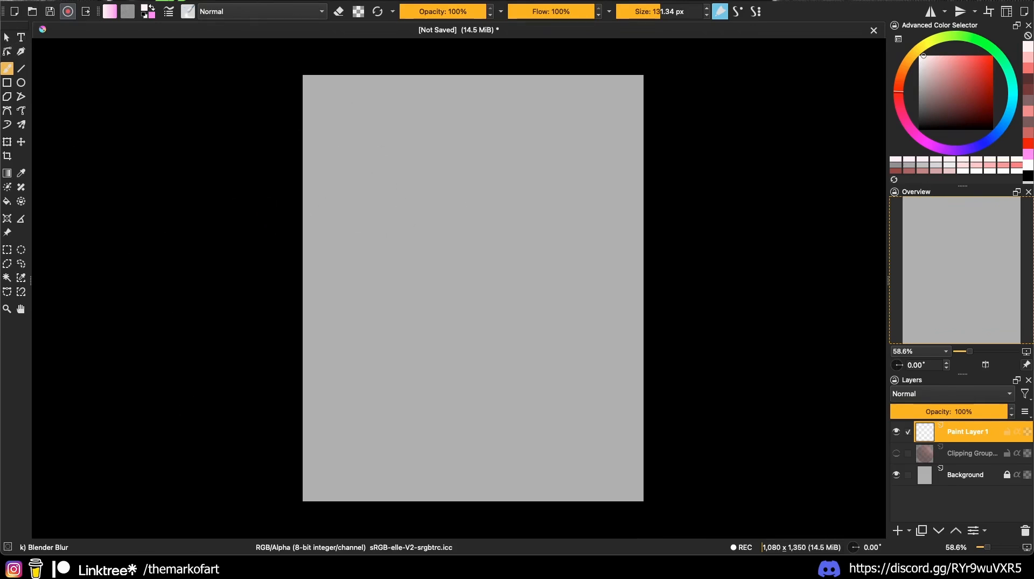
Step: Quit Krita without saving the old document so the plugin takes effect
click(34, 1)
click(44, 90)
click(494, 266)
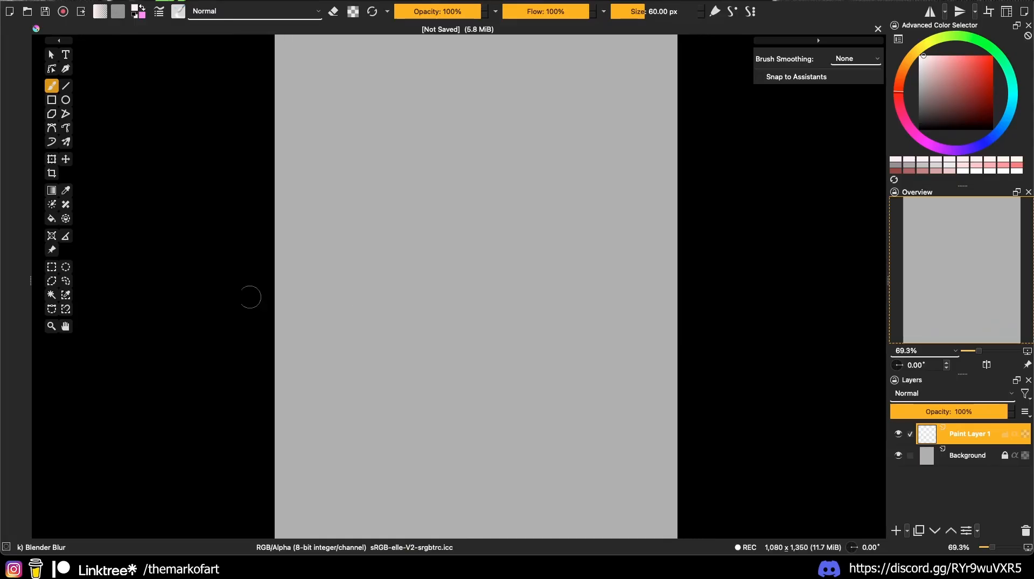
Step: Widen the canvas area, return to the freehand brush, and pick a near-black painting colour
drag(31, 279, 10, 277)
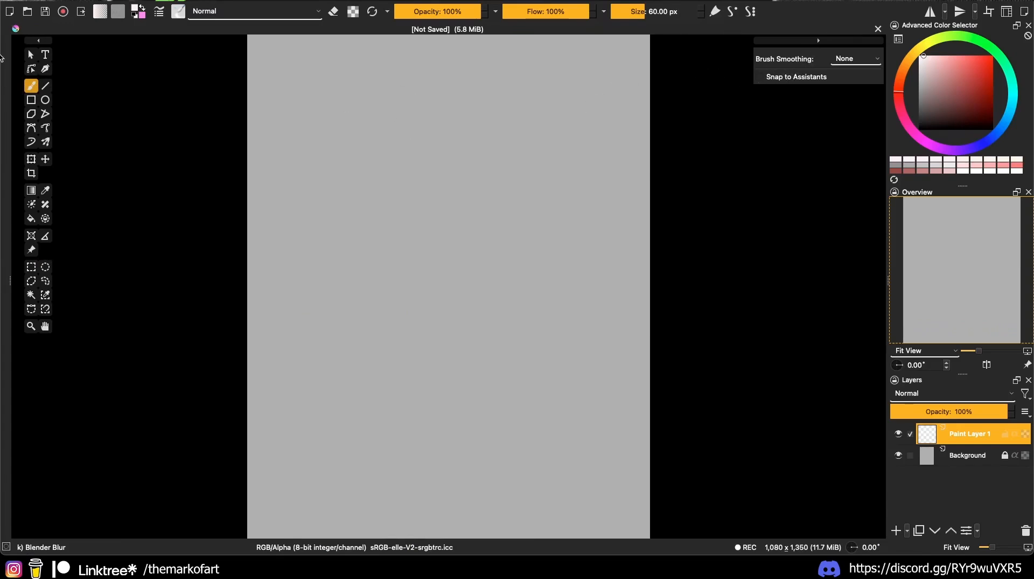
key(t)
key(ctrl+t)
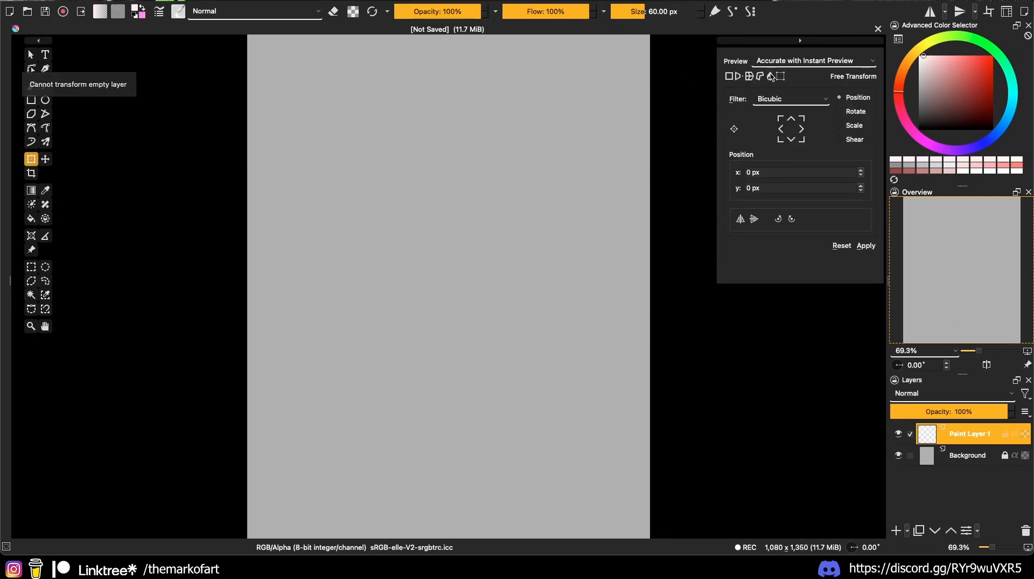
key(b)
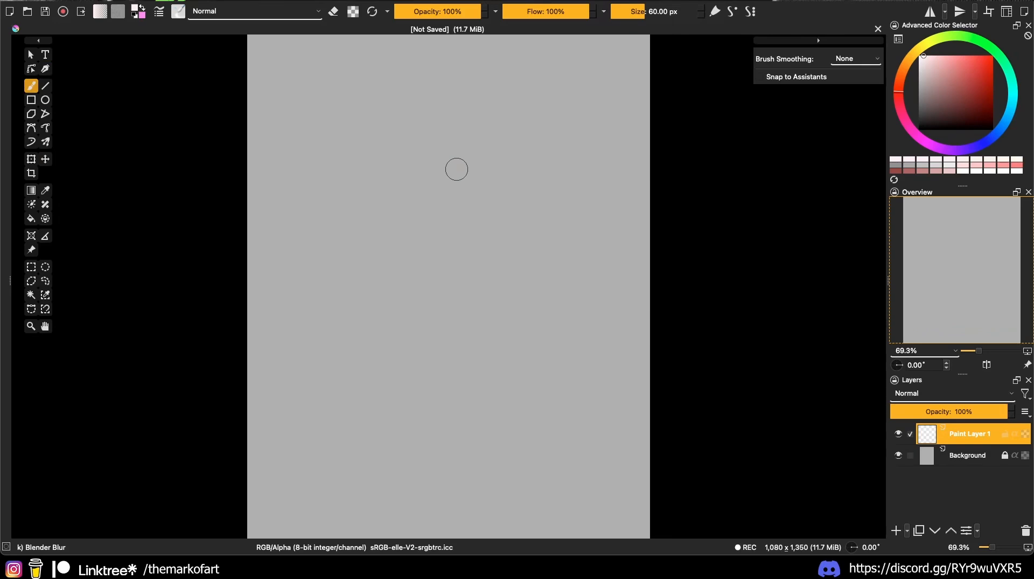
mouse_move(454, 195)
mouse_down()
mouse_move(427, 193)
mouse_move(539, 200)
mouse_up()
click(927, 123)
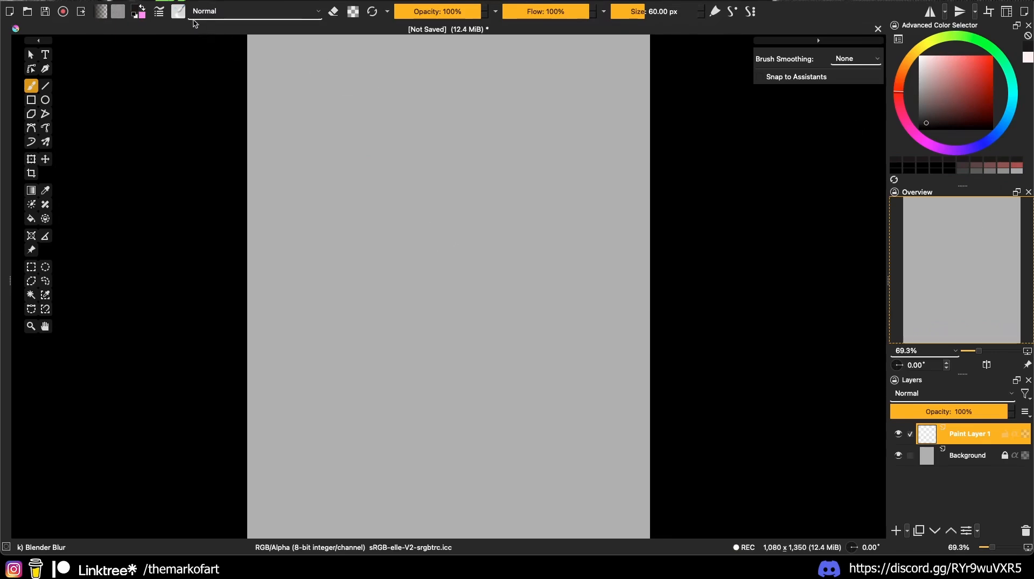
Step: Paint a dark stroke with the 300 px inkT 14 Texture Leafs brush, then erase most of it
click(180, 12)
click(274, 124)
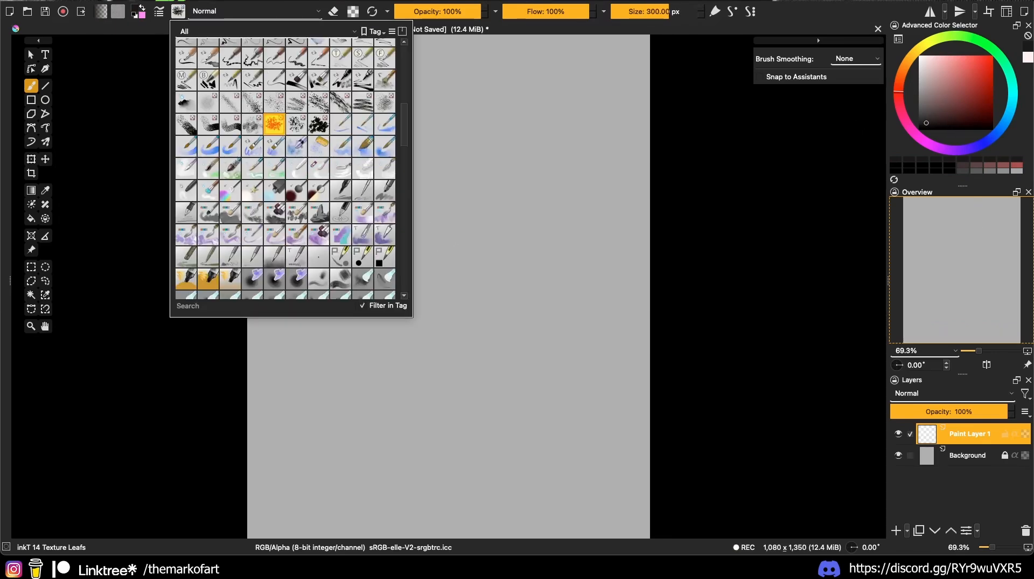
click(496, 154)
mouse_move(497, 156)
mouse_down()
mouse_move(421, 224)
mouse_move(460, 262)
mouse_move(483, 269)
mouse_move(452, 243)
mouse_move(450, 265)
mouse_up()
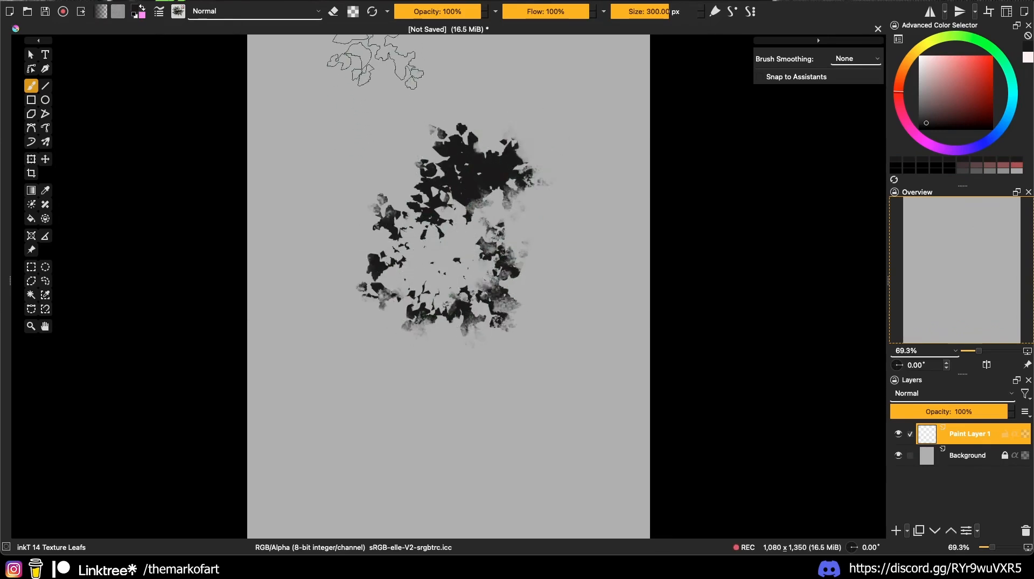
mouse_move(421, 181)
mouse_down()
mouse_move(495, 299)
mouse_move(477, 327)
mouse_move(520, 215)
mouse_move(451, 152)
mouse_move(370, 211)
mouse_move(400, 278)
mouse_move(489, 207)
mouse_move(507, 160)
mouse_move(439, 321)
mouse_move(392, 75)
mouse_up()
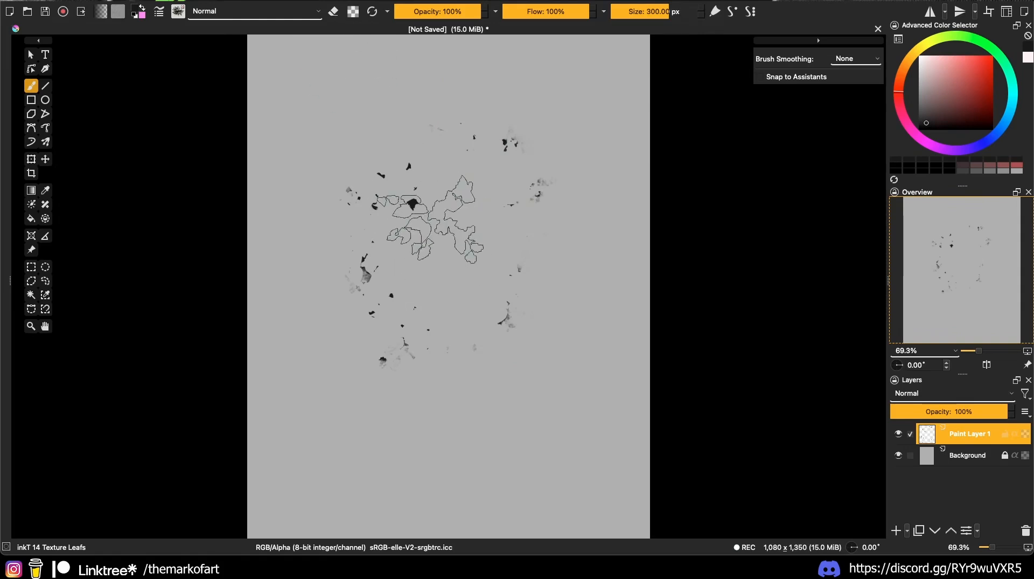
Step: Erase the leftover leaf fragments, then drop the parrot photo onto Krita's window
click(320, 0)
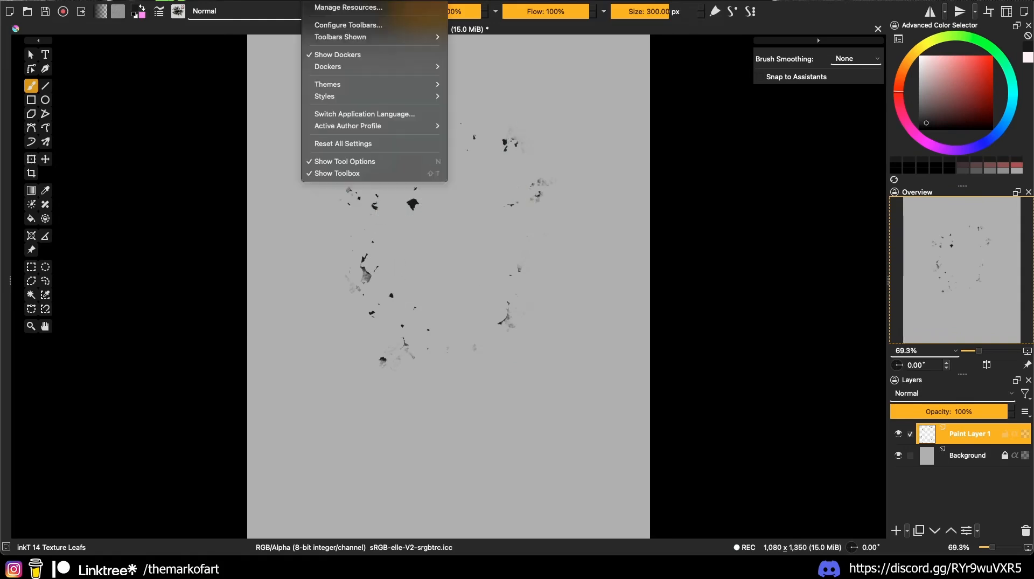
click(331, 184)
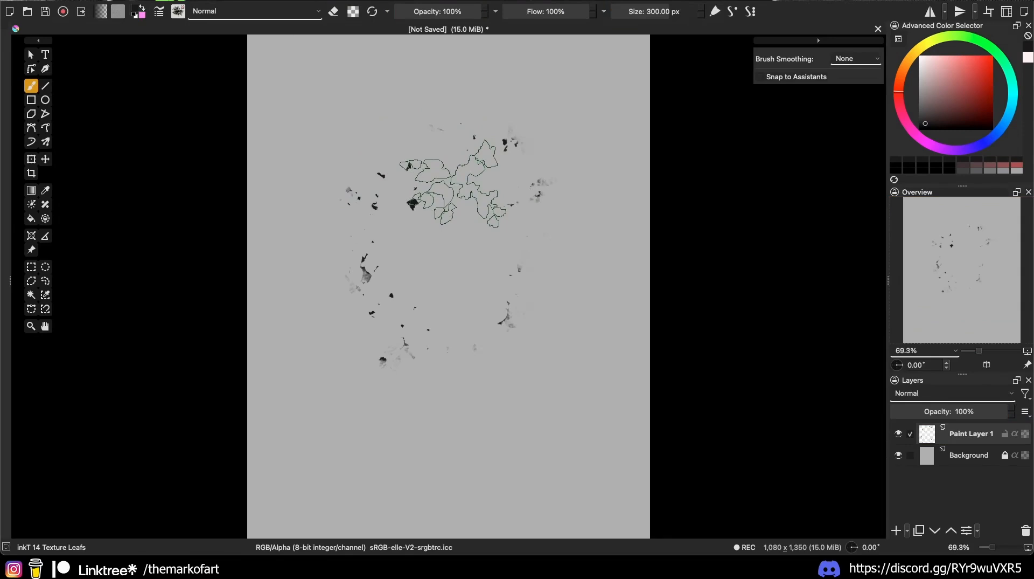
mouse_move(453, 184)
mouse_down()
mouse_move(550, 259)
mouse_move(478, 289)
mouse_move(533, 318)
mouse_move(549, 290)
mouse_move(544, 317)
mouse_move(531, 265)
mouse_move(554, 231)
mouse_move(543, 328)
mouse_move(397, 396)
mouse_up()
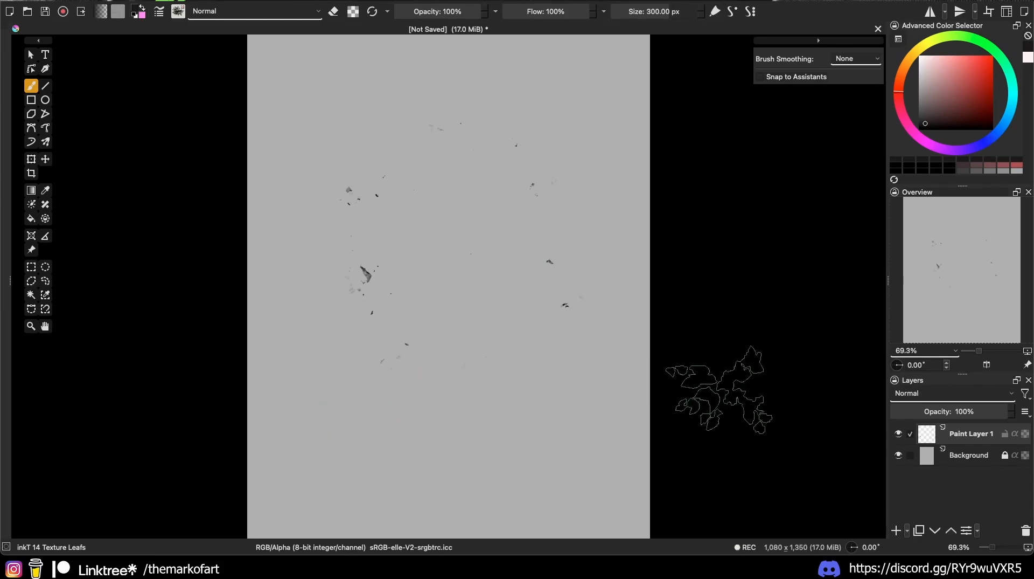
scroll(670, 428, left, 5)
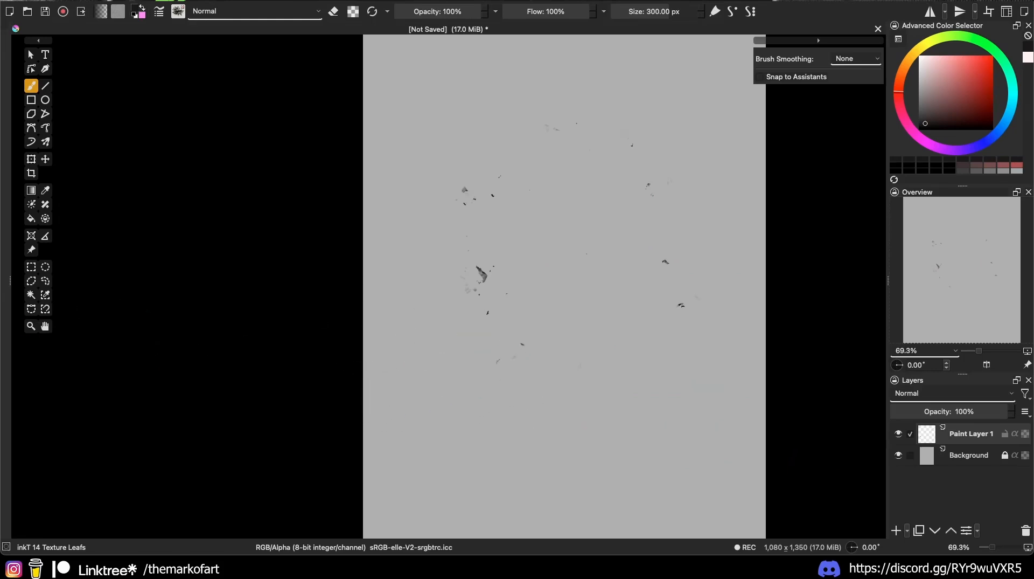
drag(0, 312, 185, 311)
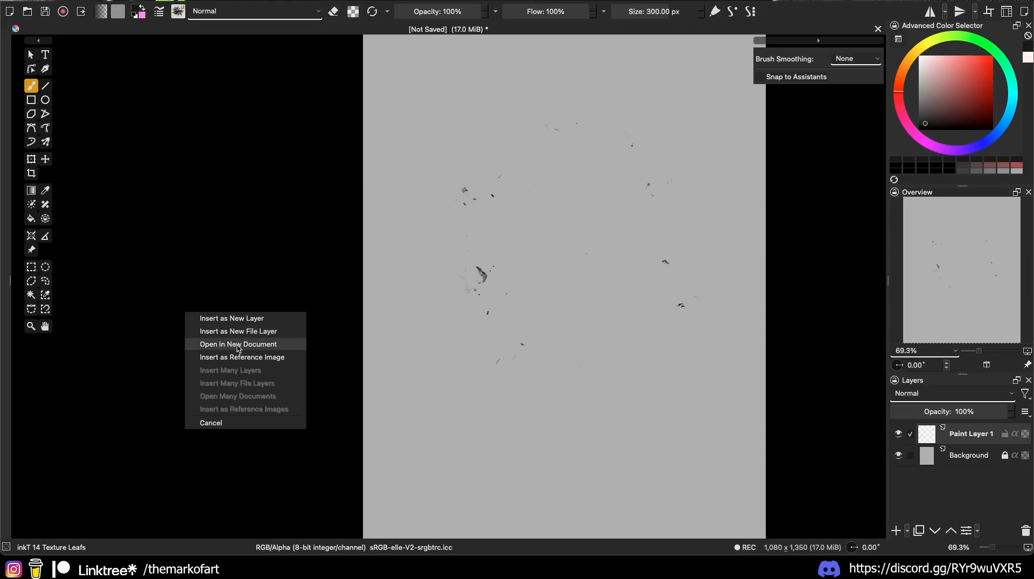
Step: Insert the macaw photo as a reference image and position it left of the canvas
click(258, 362)
drag(322, 379, 218, 107)
scroll(379, 188, left, 3)
scroll(379, 190, right, 2)
scroll(379, 191, left, 1)
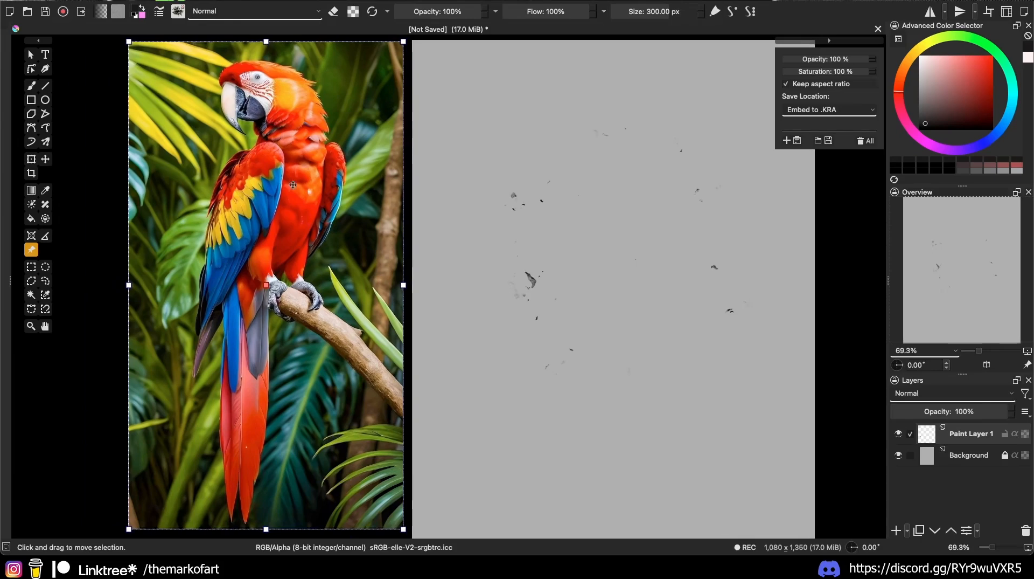
scroll(379, 191, right, 3)
scroll(379, 190, left, 1)
key(b)
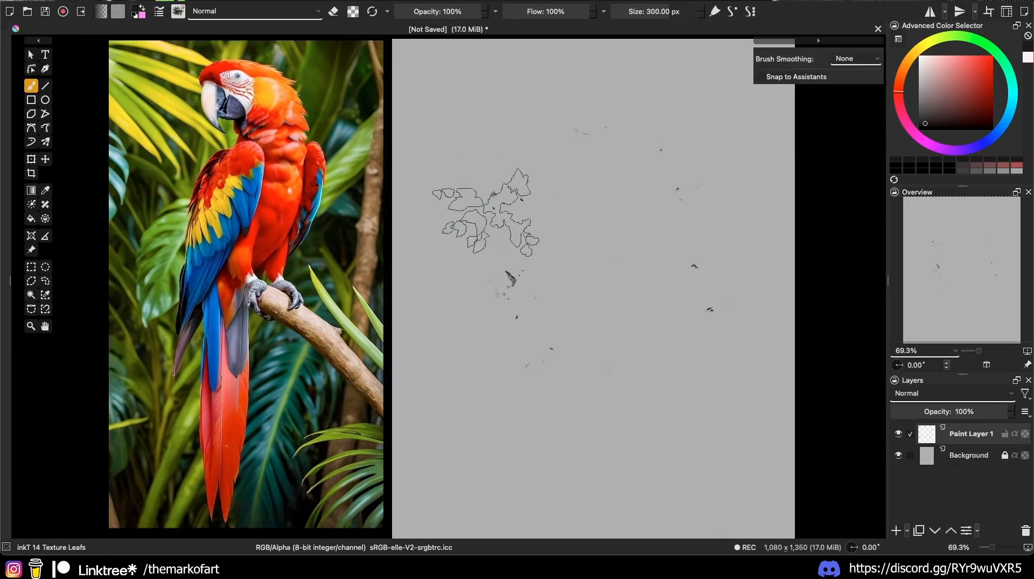
Step: Pick Pencil-5 Tilted from the Sketch tag and shrink it to 20.82 px
click(178, 12)
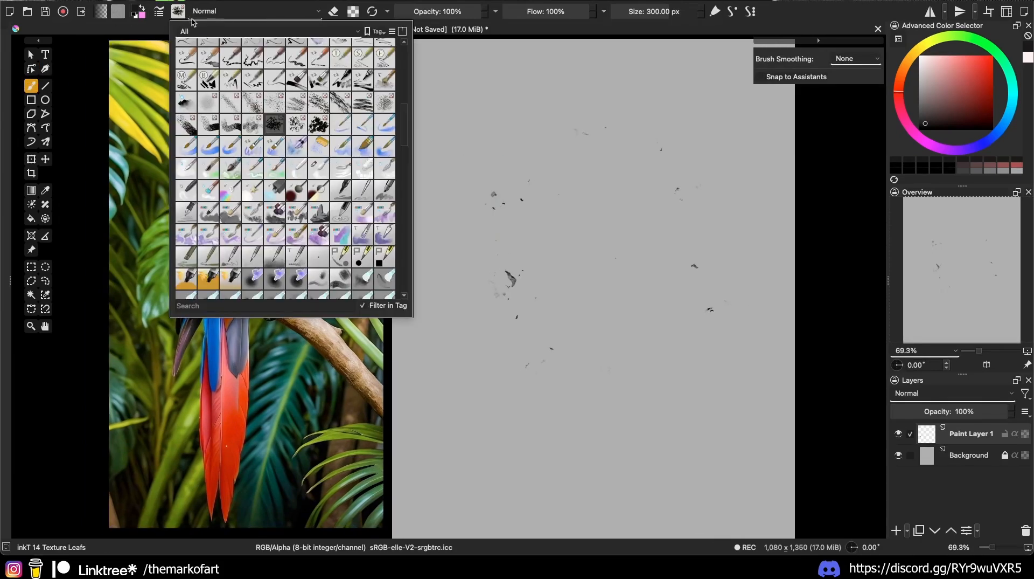
click(205, 33)
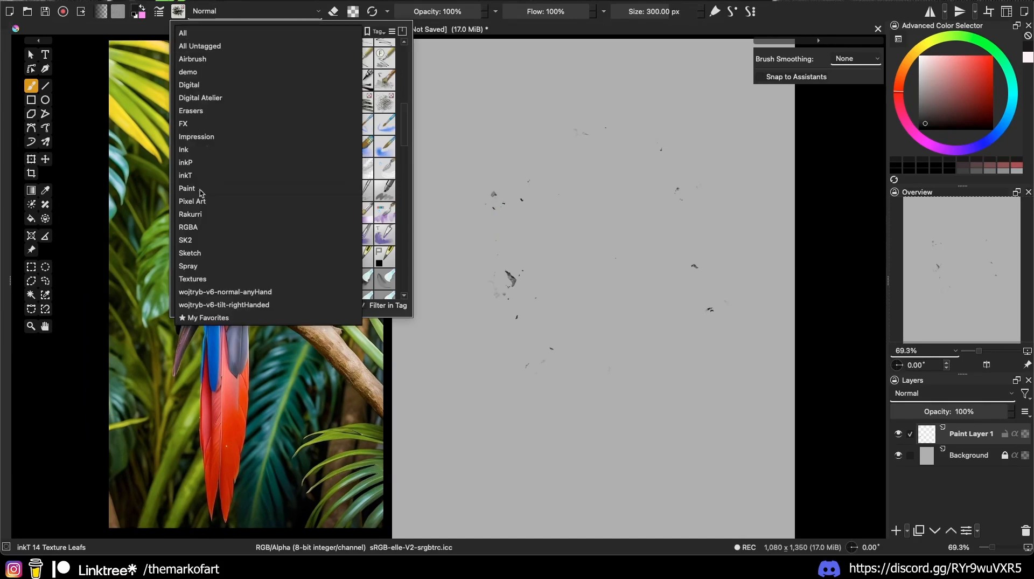
click(200, 253)
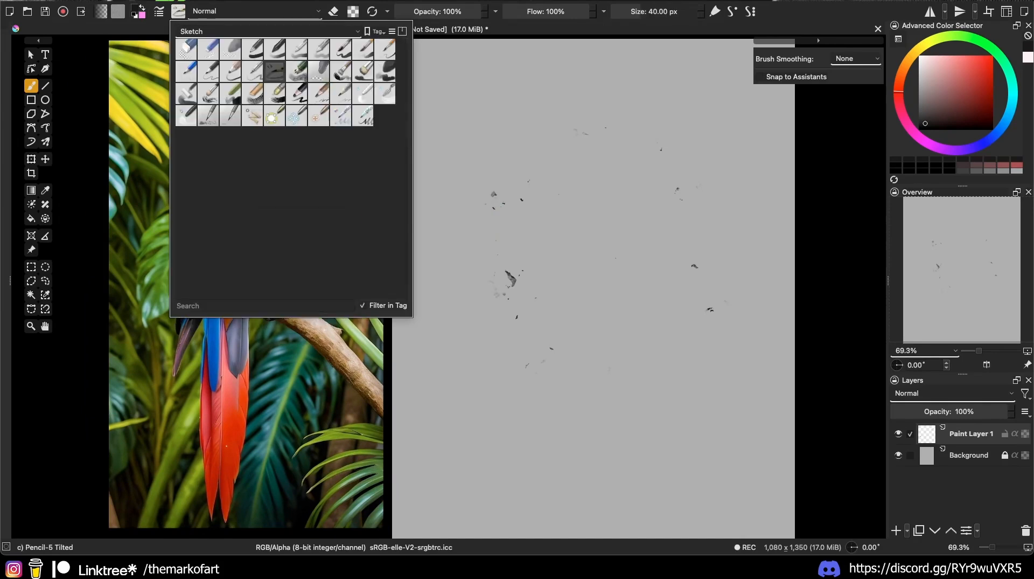
click(525, 250)
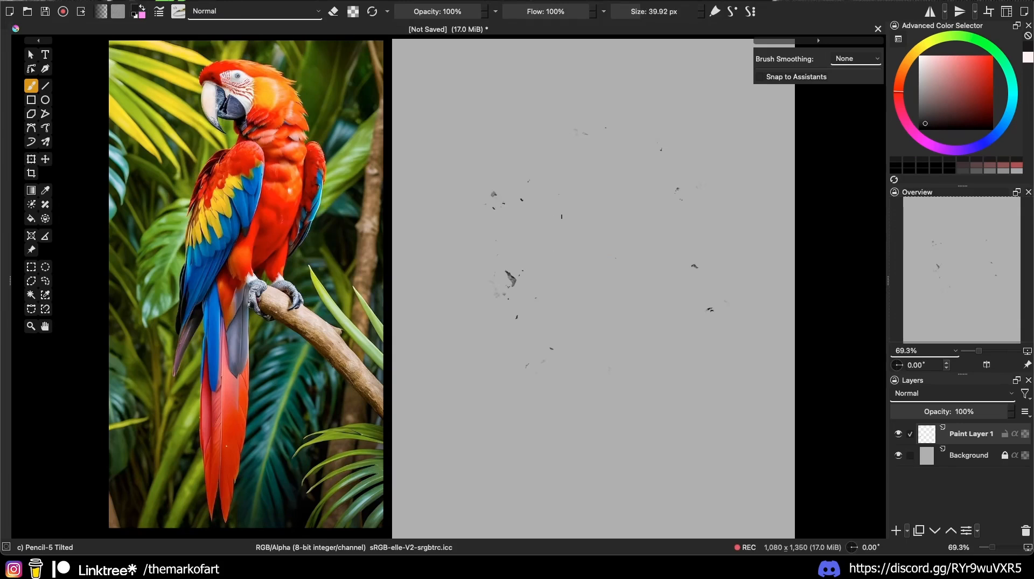
shift+drag(561, 221, 554, 220)
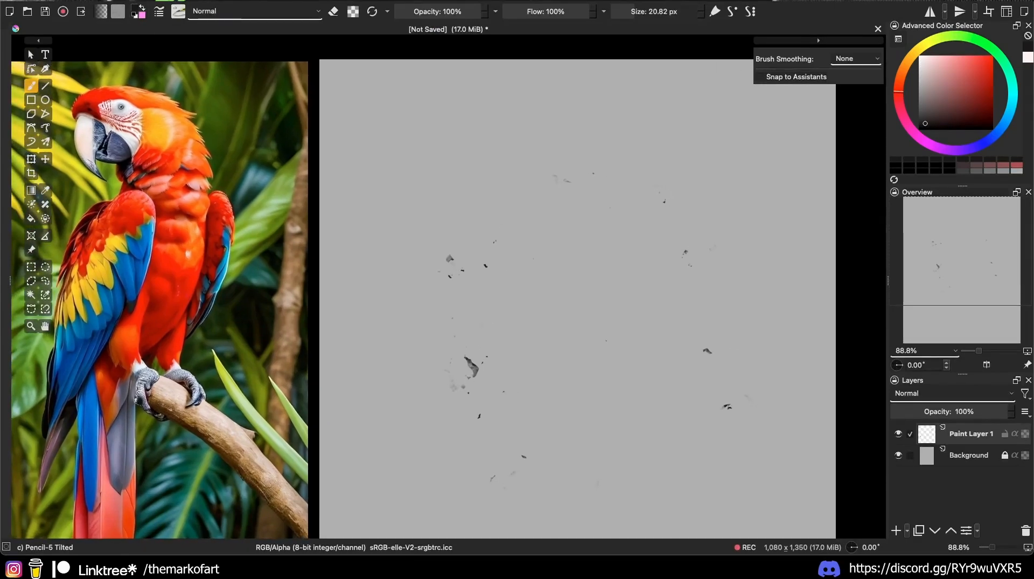
Step: Zoom the view in on the canvas and the parrot reference
drag(508, 252, 562, 254)
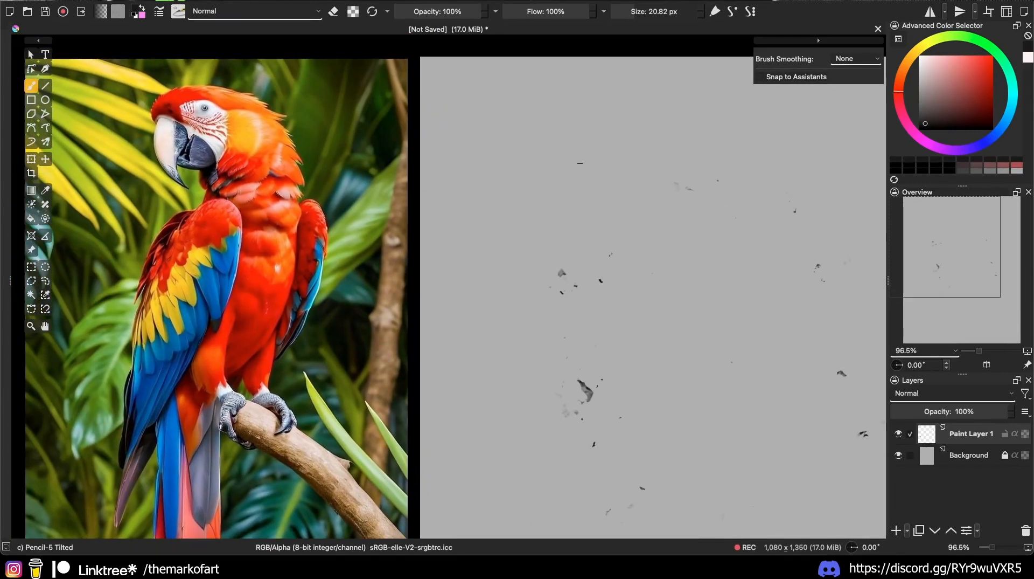
Step: Reset the canvas rotation and erase the stray dark specks with a large eraser
drag(687, 242, 691, 342)
key(5)
mouse_move(546, 240)
mouse_down()
mouse_move(662, 300)
mouse_move(646, 280)
mouse_move(496, 252)
mouse_move(447, 223)
mouse_up()
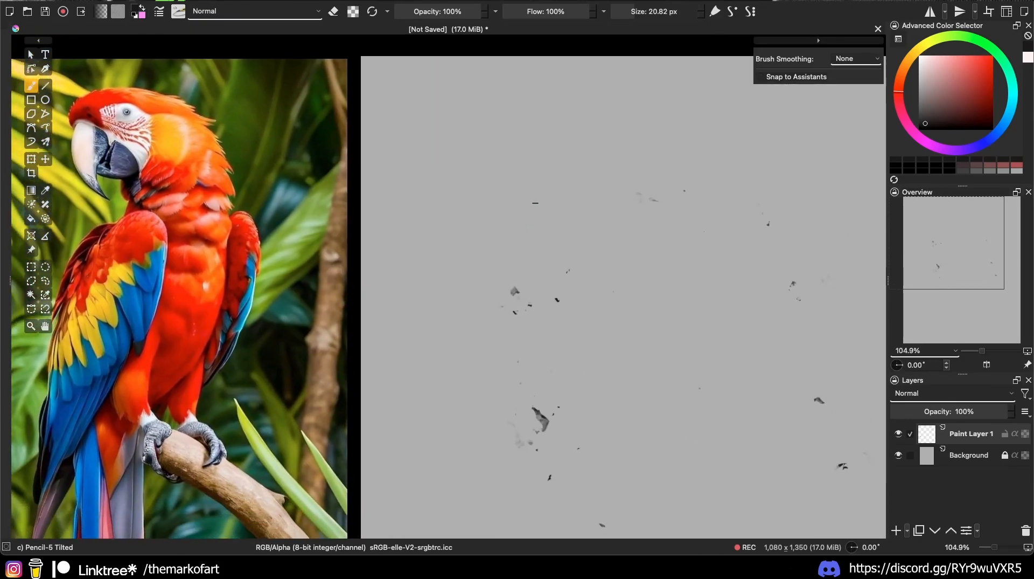
key(e)
mouse_move(542, 280)
mouse_down()
mouse_move(521, 306)
mouse_move(532, 378)
mouse_move(527, 449)
mouse_move(536, 455)
mouse_move(568, 402)
mouse_move(567, 465)
mouse_move(519, 285)
mouse_move(534, 360)
mouse_move(750, 249)
mouse_move(797, 284)
mouse_move(772, 355)
mouse_move(721, 208)
mouse_move(606, 318)
mouse_move(590, 478)
mouse_move(609, 502)
mouse_move(605, 523)
mouse_move(777, 292)
mouse_move(750, 359)
mouse_up()
shift+drag(661, 345, 545, 344)
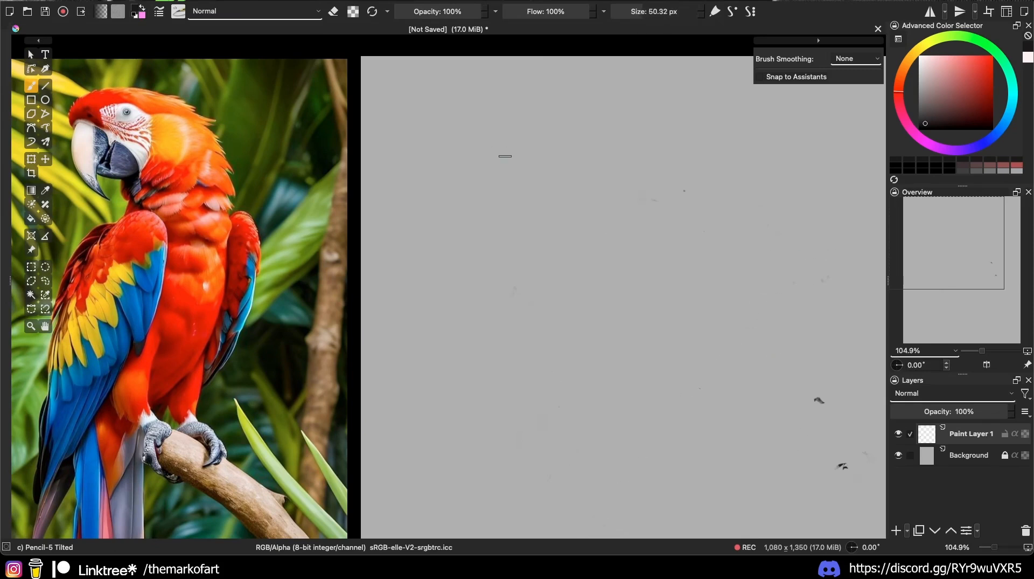
Step: Sketch the hooked beak, head top and eye curve, darkening the beak outline
mouse_move(507, 167)
mouse_down()
mouse_move(509, 268)
mouse_move(542, 208)
mouse_move(518, 232)
mouse_move(521, 281)
mouse_up()
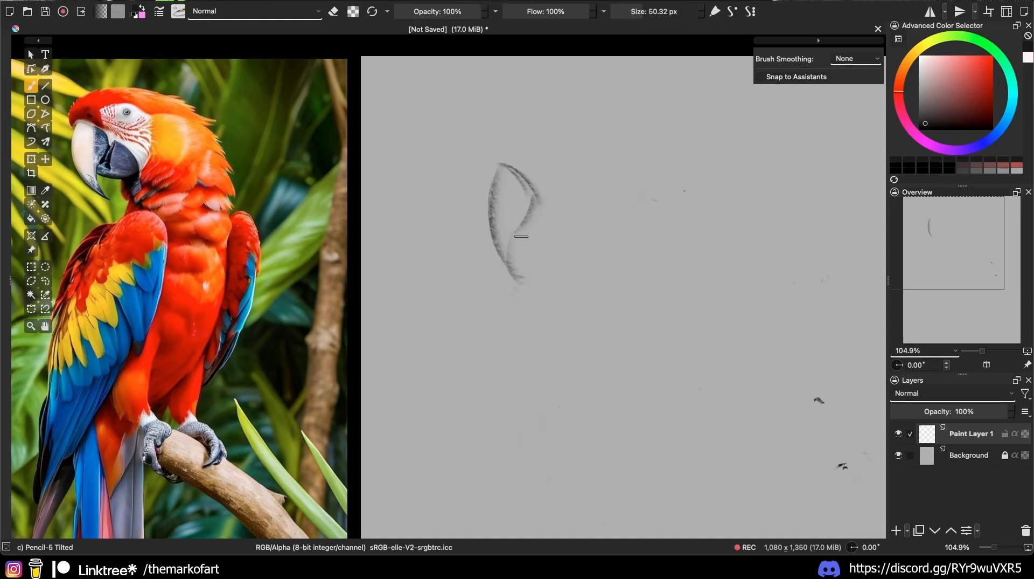
drag(510, 243, 558, 237)
drag(549, 183, 561, 237)
mouse_move(505, 160)
mouse_down()
mouse_move(541, 179)
mouse_move(488, 150)
mouse_move(525, 115)
mouse_move(640, 134)
mouse_move(693, 129)
mouse_up()
drag(627, 129, 699, 134)
mouse_move(556, 160)
mouse_down()
mouse_move(620, 169)
mouse_move(587, 152)
mouse_up()
mouse_move(491, 173)
mouse_down()
mouse_move(491, 220)
mouse_move(514, 279)
mouse_up()
drag(506, 166, 512, 278)
drag(483, 219, 531, 283)
drag(490, 170, 488, 248)
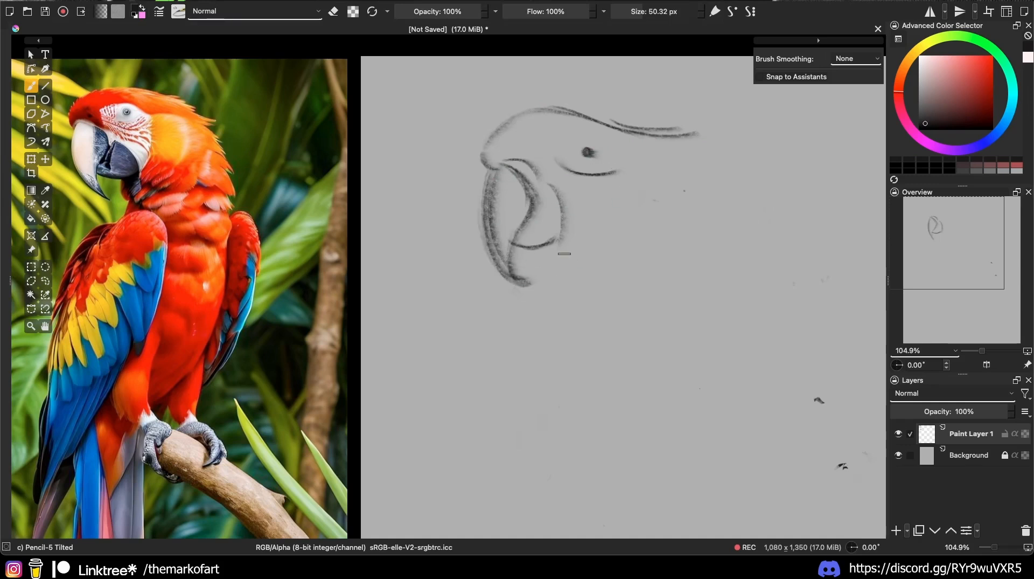
mouse_move(553, 227)
mouse_down()
mouse_move(536, 188)
mouse_move(564, 230)
mouse_move(545, 247)
mouse_move(567, 235)
mouse_move(574, 294)
mouse_up()
Step: Draw the neck, throat loop and body lines, then the eye arch and crest hatching
drag(625, 137, 717, 186)
drag(685, 189, 727, 229)
mouse_move(596, 284)
mouse_down()
mouse_move(640, 294)
mouse_move(655, 280)
mouse_move(726, 279)
mouse_up()
mouse_move(734, 262)
mouse_down()
mouse_move(770, 268)
mouse_move(753, 302)
mouse_up()
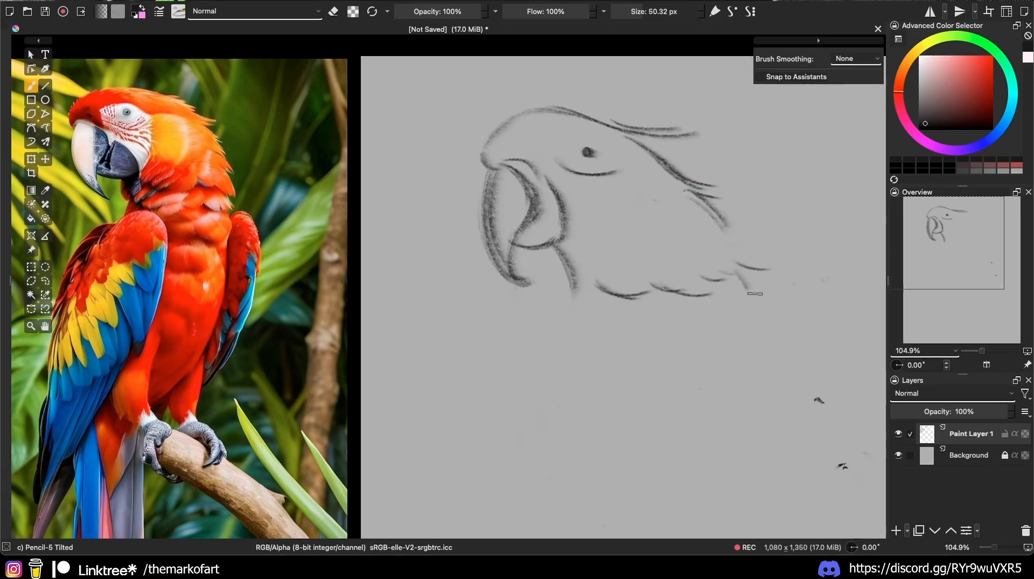
drag(561, 254, 568, 293)
drag(570, 314, 448, 474)
drag(553, 355, 576, 311)
drag(575, 310, 630, 496)
drag(476, 440, 447, 477)
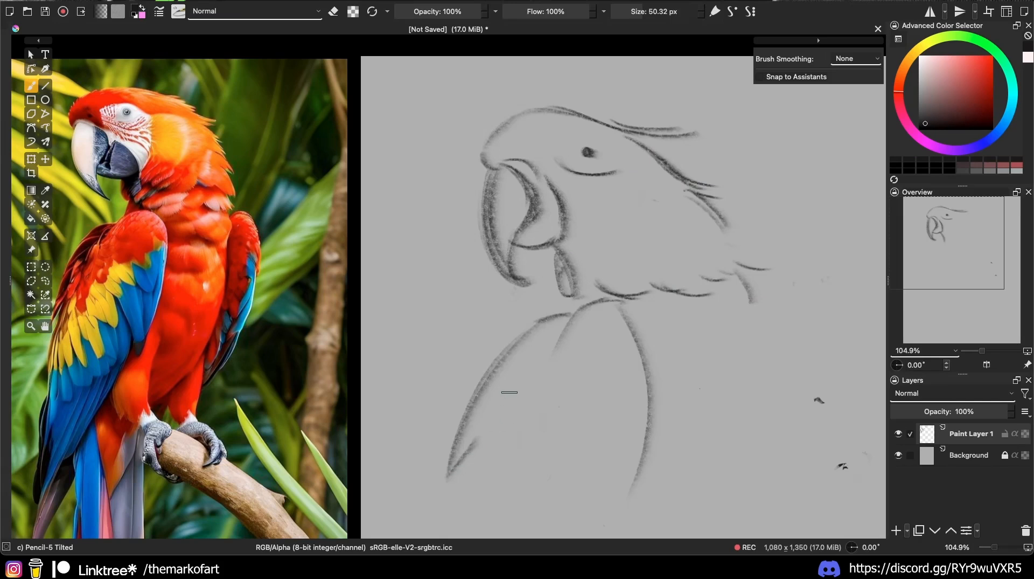
mouse_move(506, 392)
mouse_down()
mouse_move(469, 467)
mouse_move(464, 536)
mouse_up()
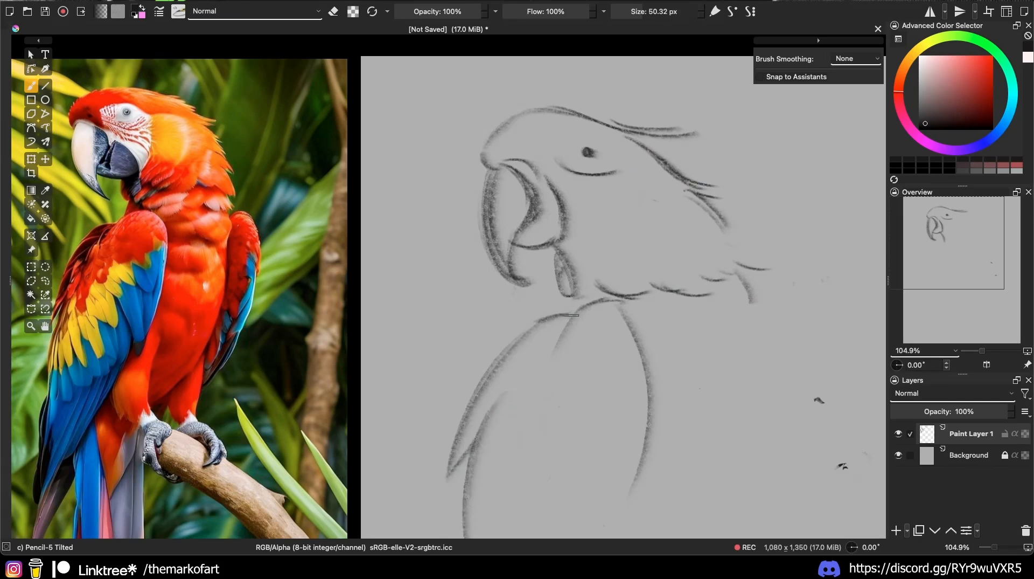
drag(565, 315, 580, 286)
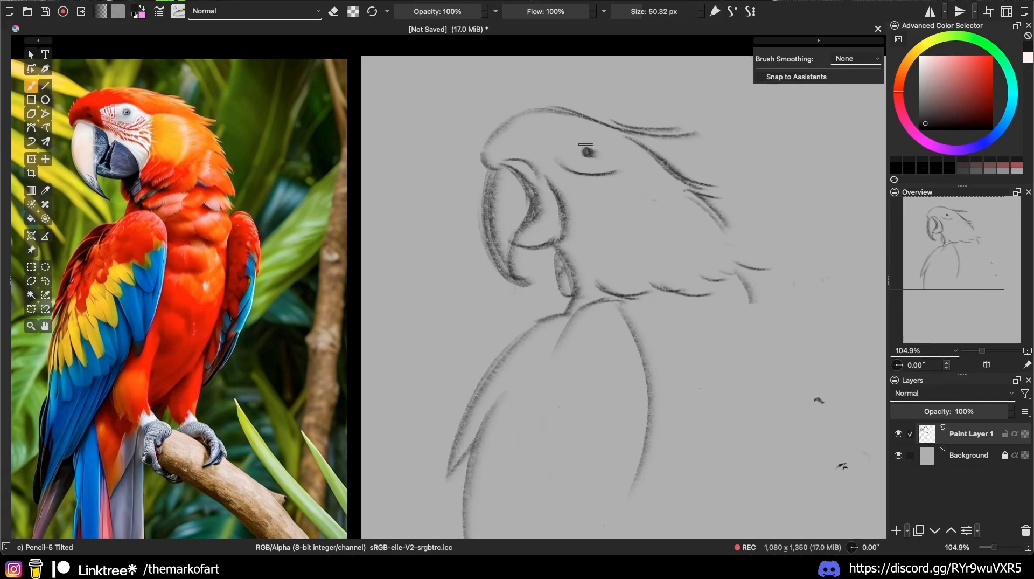
mouse_move(538, 152)
mouse_down()
mouse_move(571, 133)
mouse_move(648, 165)
mouse_move(708, 167)
mouse_move(638, 143)
mouse_up()
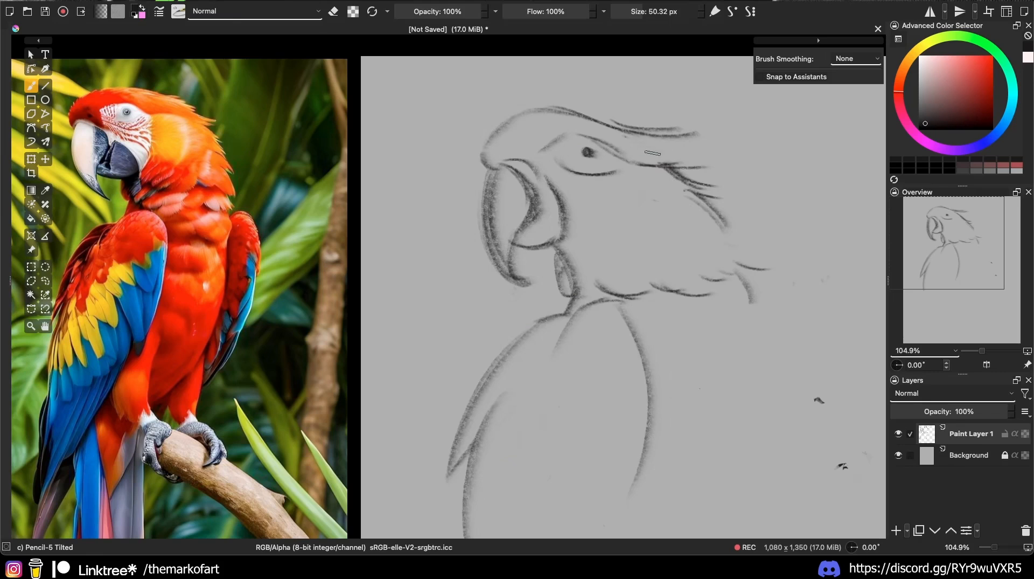
mouse_move(652, 139)
mouse_down()
mouse_move(696, 150)
mouse_move(682, 162)
mouse_move(738, 198)
mouse_up()
Step: Mirror the view to check the sketch's proportions, then restore it
scroll(757, 240, down, 5)
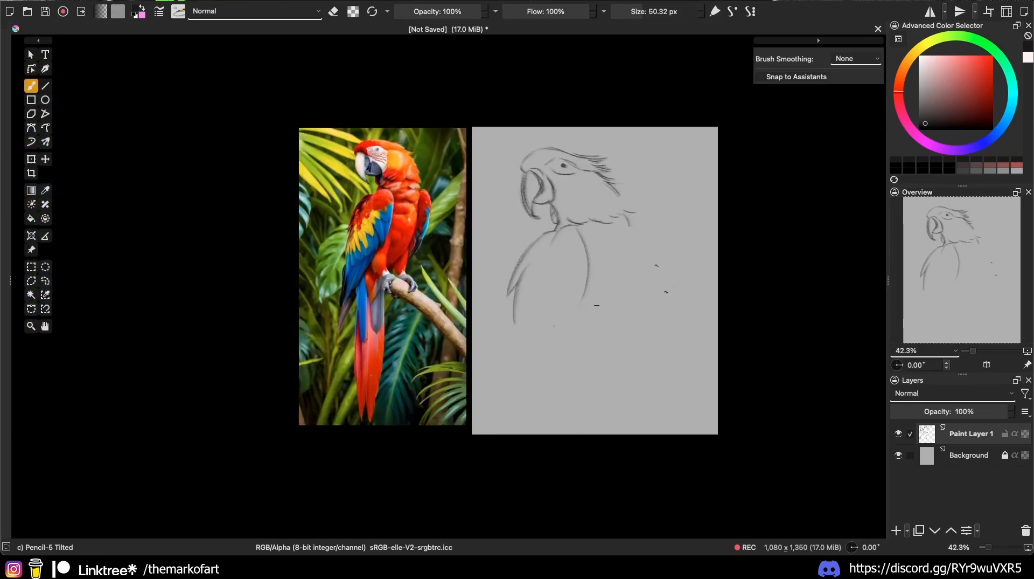
key(m)
key(m)
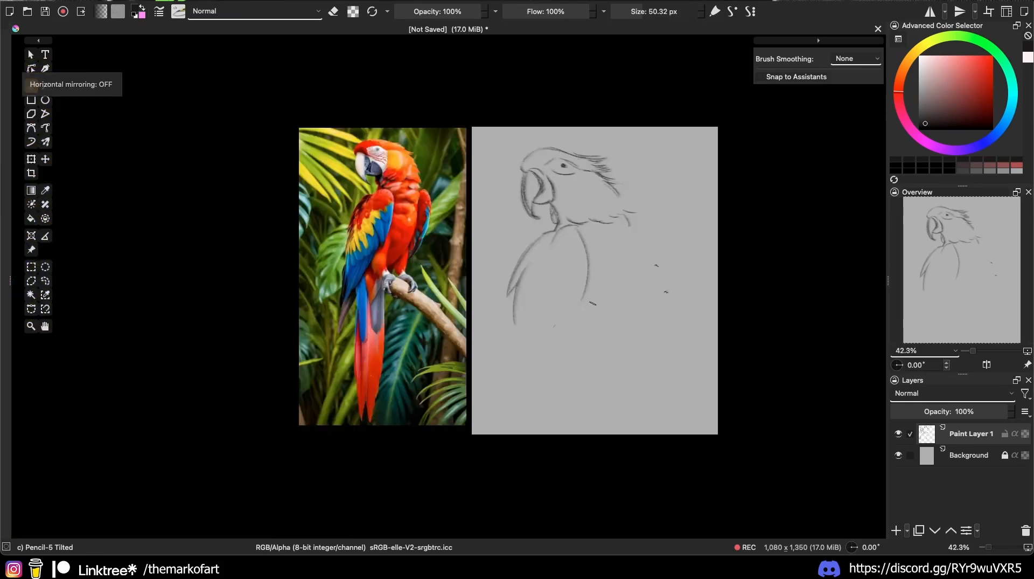
key(m)
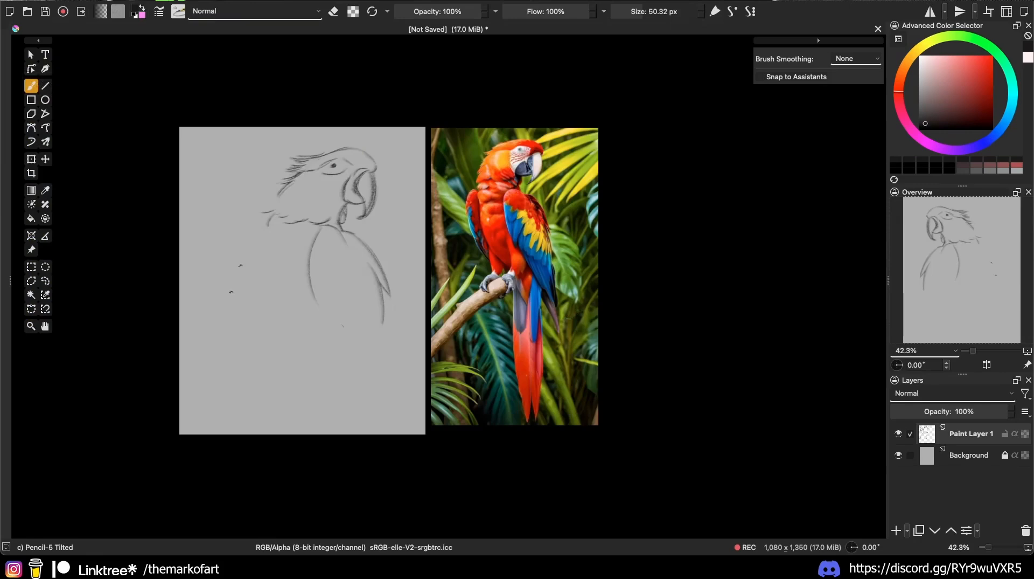
key(m)
scroll(584, 203, up, 4)
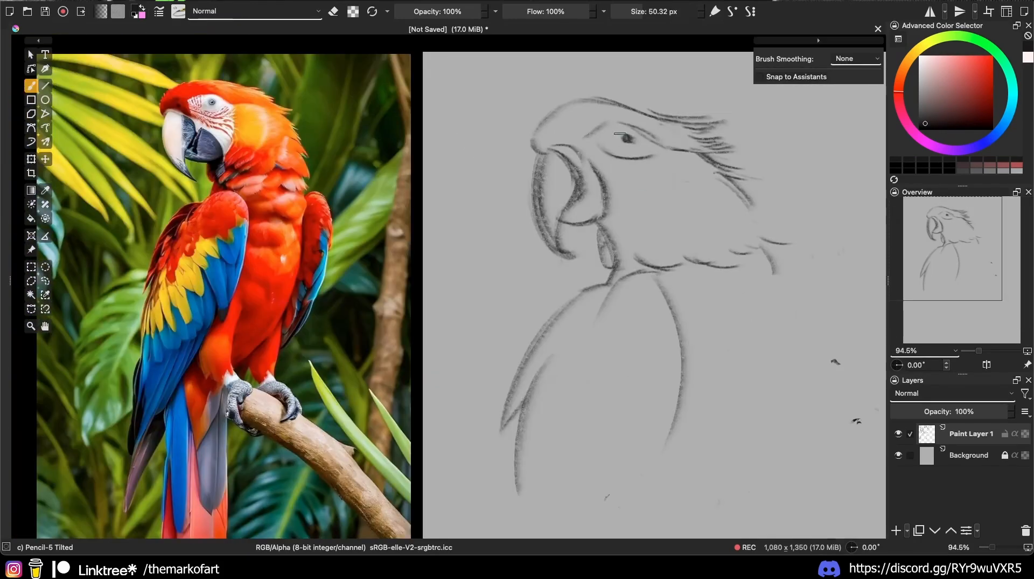
Step: Pencil the cheek line from eye to beak and darken the head outline
mouse_move(666, 149)
mouse_down()
mouse_move(642, 218)
mouse_move(630, 221)
mouse_move(657, 194)
mouse_up()
mouse_move(619, 230)
mouse_down()
mouse_move(643, 261)
mouse_move(699, 264)
mouse_up()
drag(687, 227, 721, 267)
drag(540, 153, 709, 116)
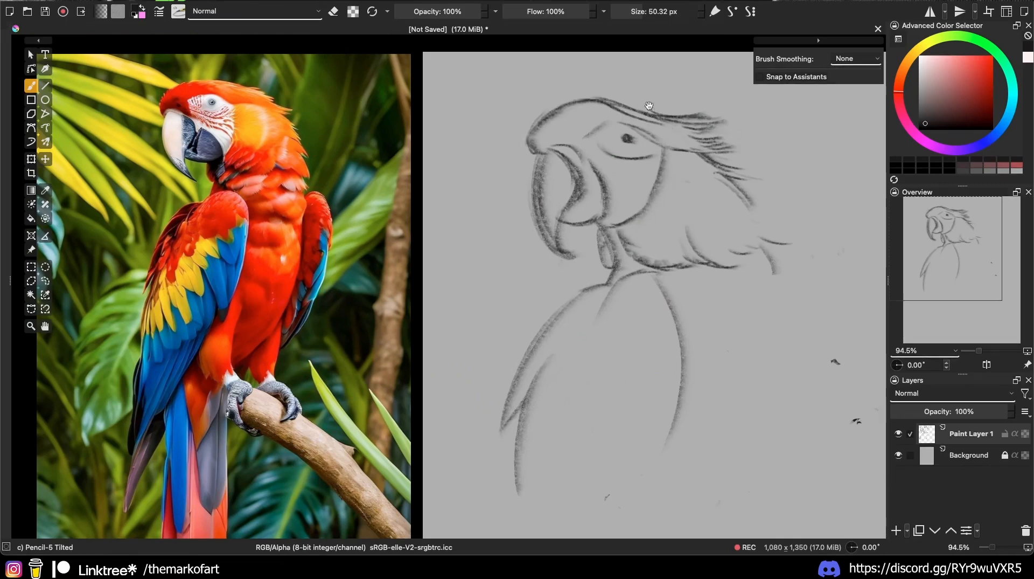
scroll(631, 142, up, 5)
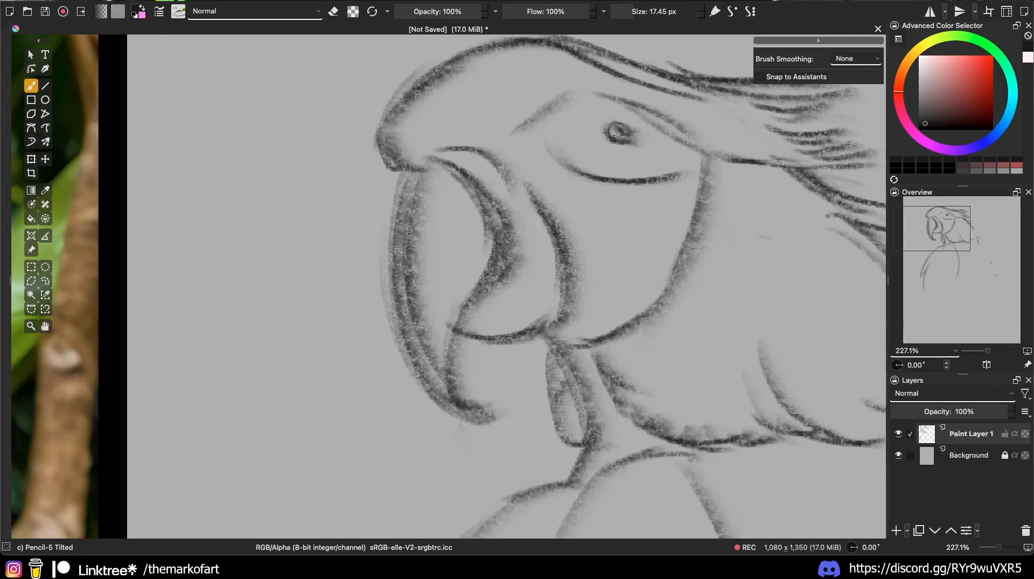
Step: Enlarge the pencil to 44.72 px, shade the inner beak dark, and shade the neck
scroll(690, 212, down, 6)
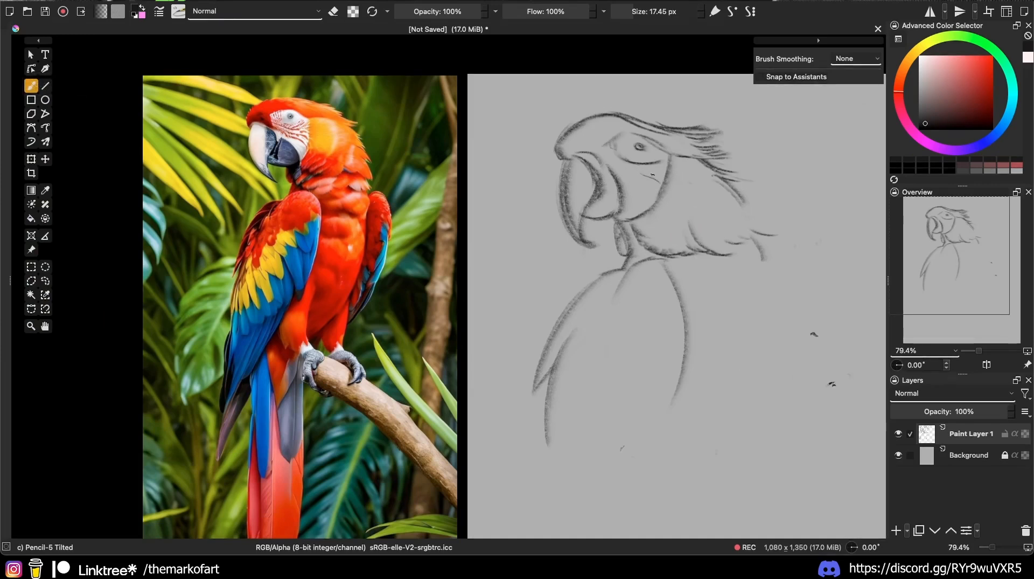
drag(655, 176, 668, 176)
mouse_move(589, 172)
mouse_down()
mouse_move(590, 205)
mouse_move(575, 187)
mouse_up()
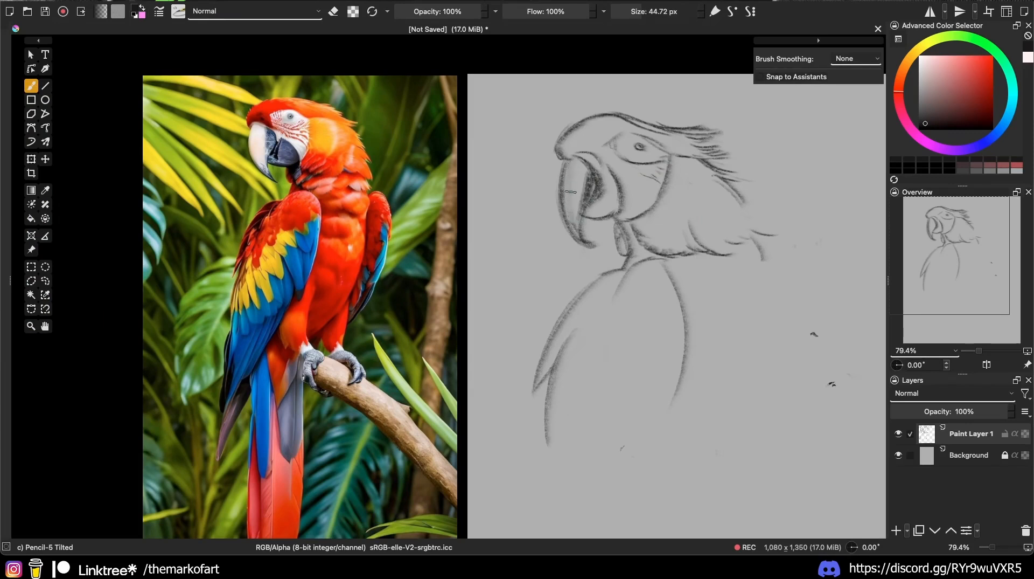
mouse_move(574, 204)
mouse_down()
mouse_move(613, 187)
mouse_move(604, 207)
mouse_up()
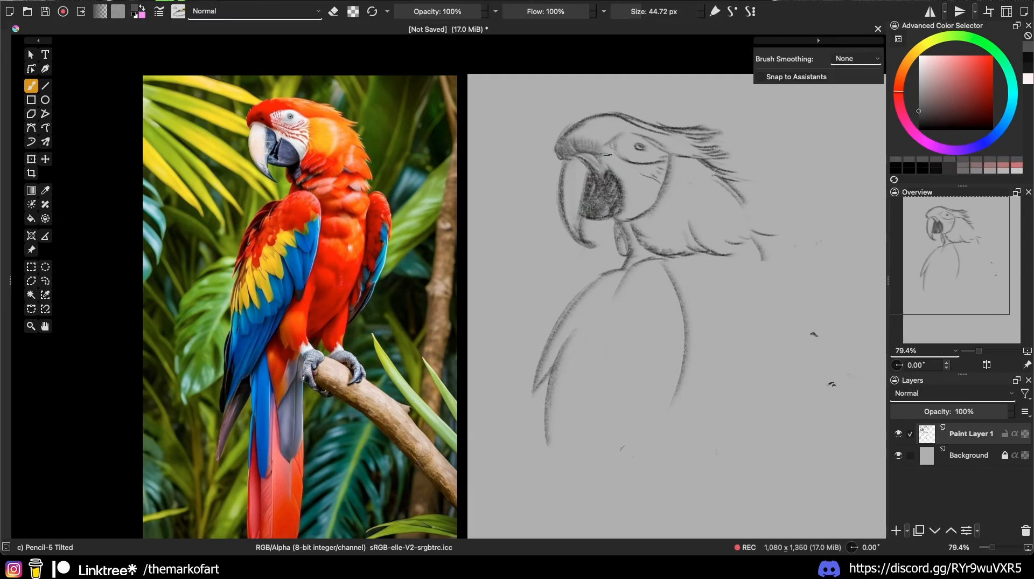
key(k)
key(l)
key(l)
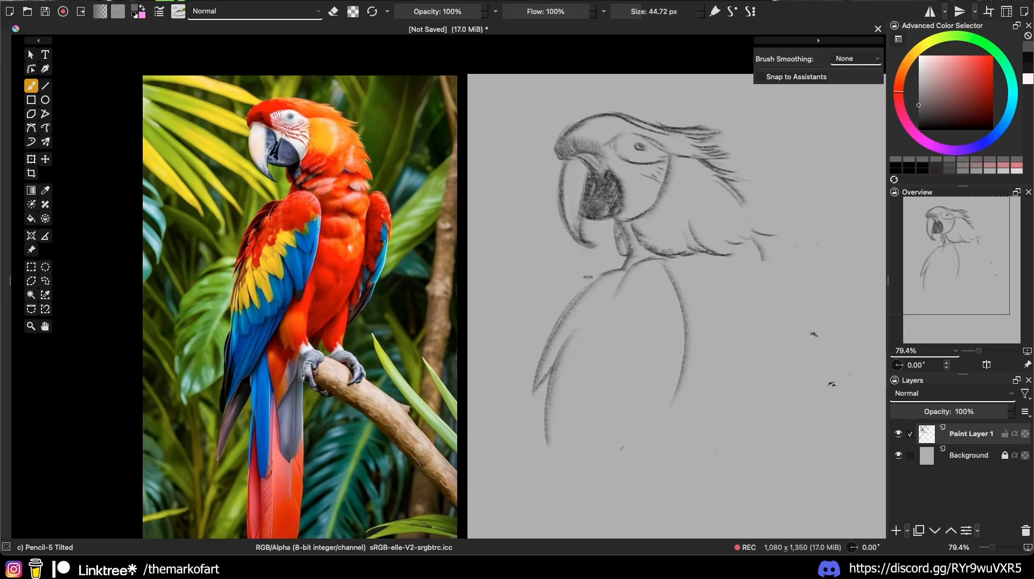
mouse_move(643, 224)
mouse_down()
mouse_move(668, 237)
mouse_move(710, 222)
mouse_move(719, 237)
mouse_move(751, 226)
mouse_up()
Step: Darken the upper beak and forehead, then add lighter tones on beak, cheek and eye area
key(l)
key(l)
key(k)
key(k)
key(k)
key(k)
mouse_move(563, 151)
mouse_down()
mouse_move(575, 134)
mouse_move(608, 143)
mouse_up()
key(l)
key(l)
key(l)
key(l)
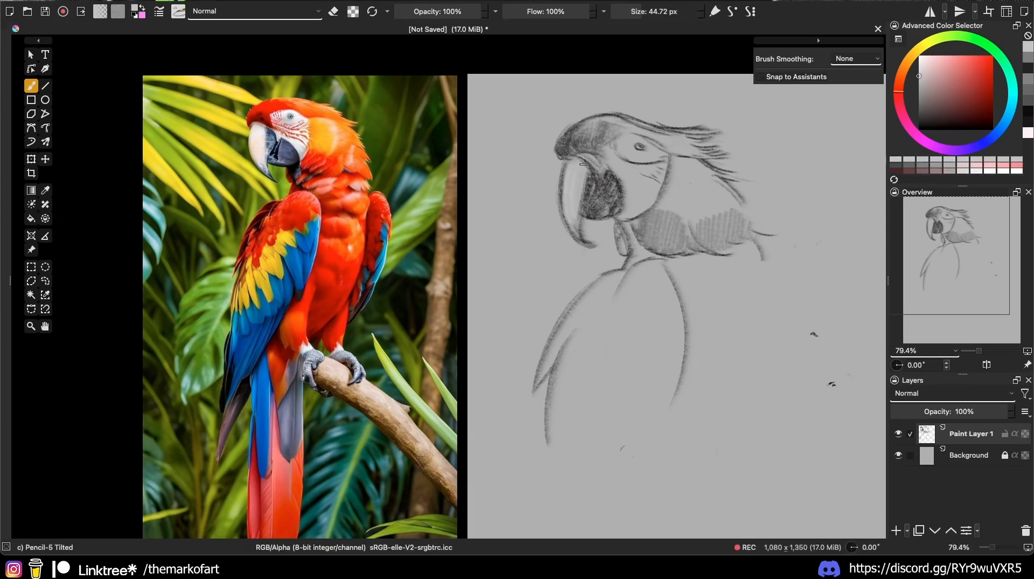
drag(582, 164, 580, 207)
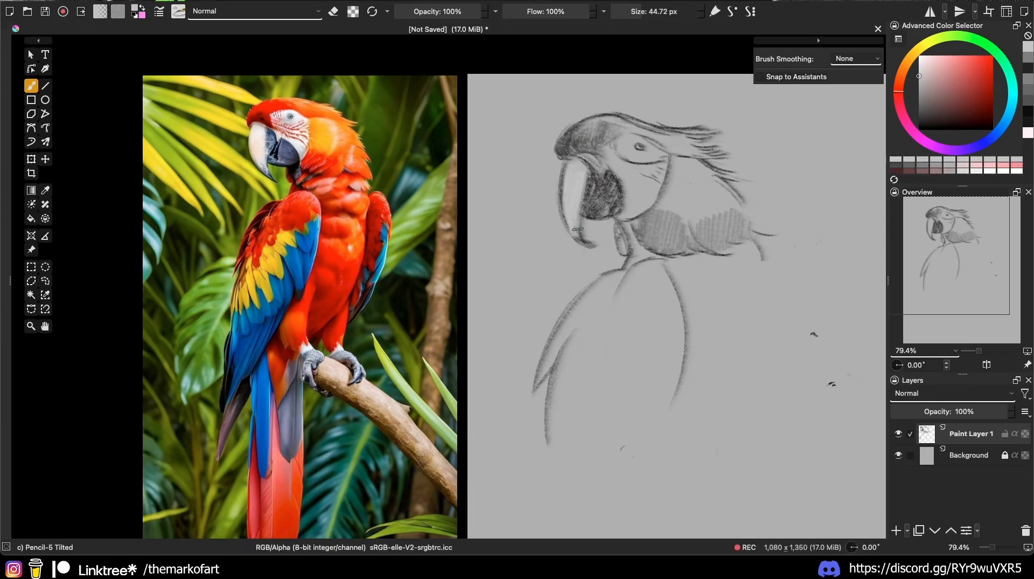
drag(569, 172, 571, 222)
key(l)
mouse_move(632, 183)
mouse_down()
mouse_move(647, 155)
mouse_move(654, 205)
mouse_up()
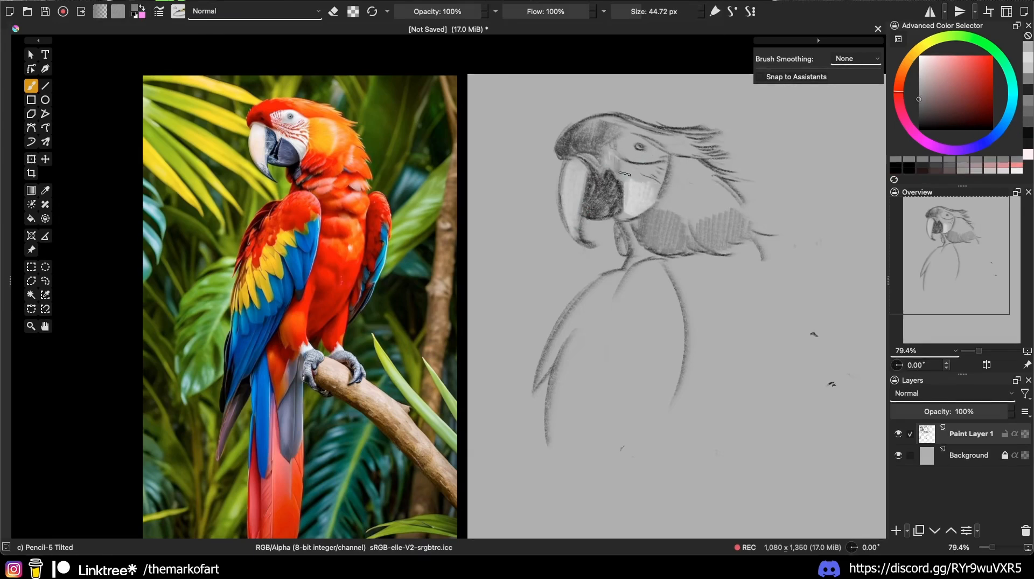
key(l)
drag(627, 143, 634, 139)
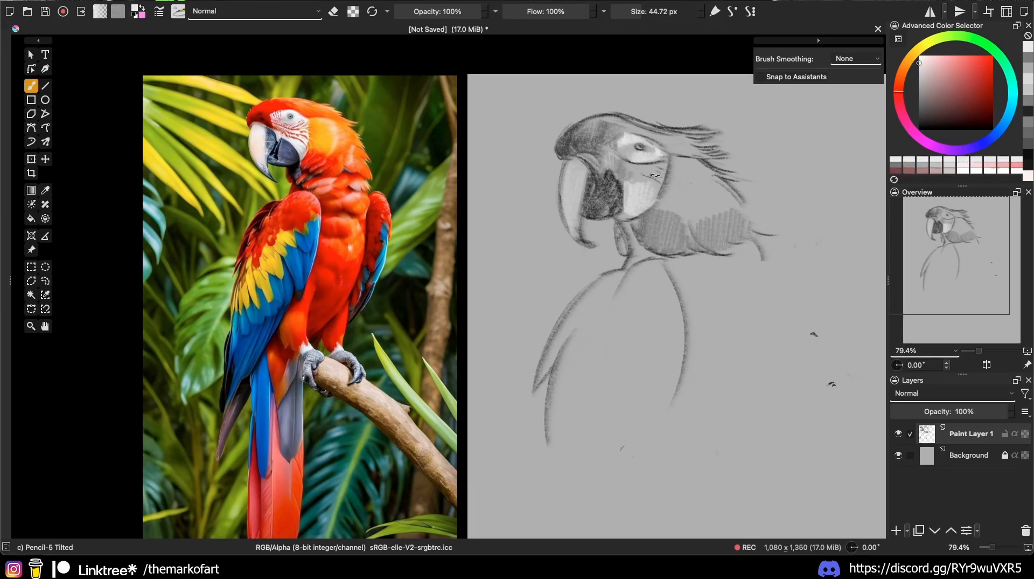
key(l)
mouse_move(570, 162)
mouse_down()
mouse_move(572, 202)
mouse_move(584, 164)
mouse_up()
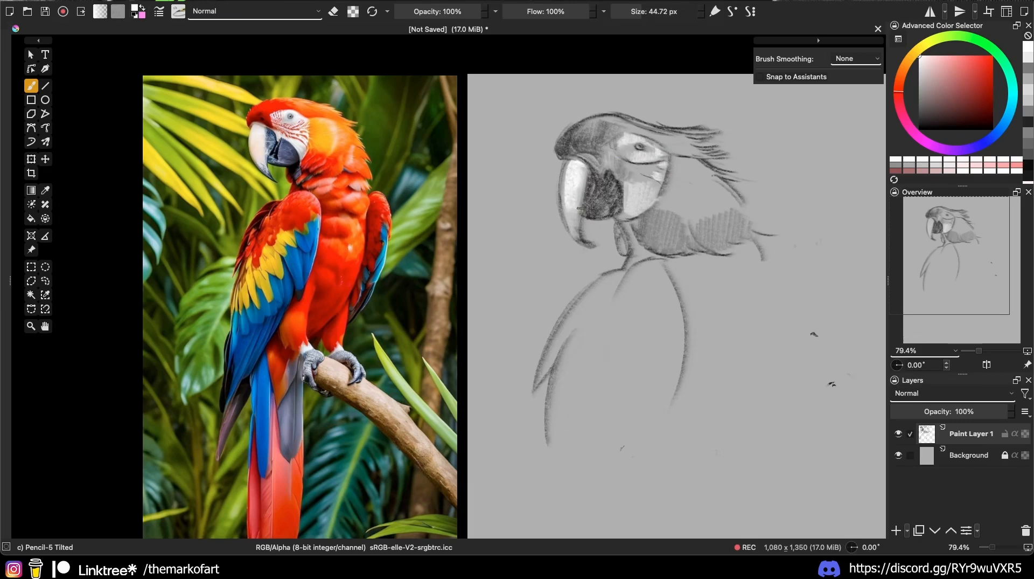
Step: Highlight the crown and head top in near-white grey, then hatch the neck feathers darker
key(k)
key(k)
key(l)
drag(646, 128, 684, 140)
drag(606, 119, 643, 115)
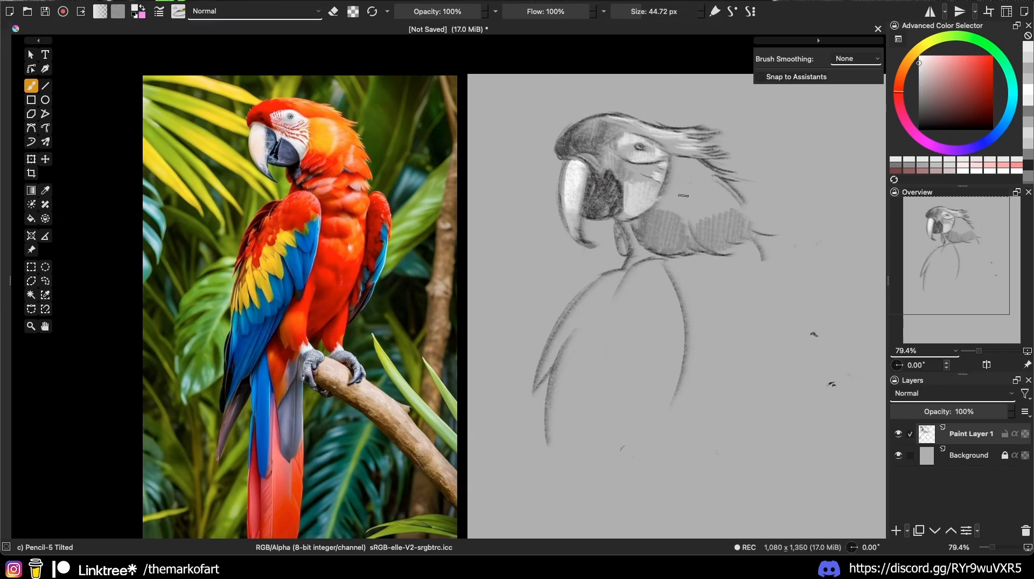
key(k)
key(k)
key(k)
key(k)
mouse_move(677, 192)
mouse_down()
mouse_move(705, 241)
mouse_move(745, 229)
mouse_up()
key(k)
key(k)
key(k)
key(k)
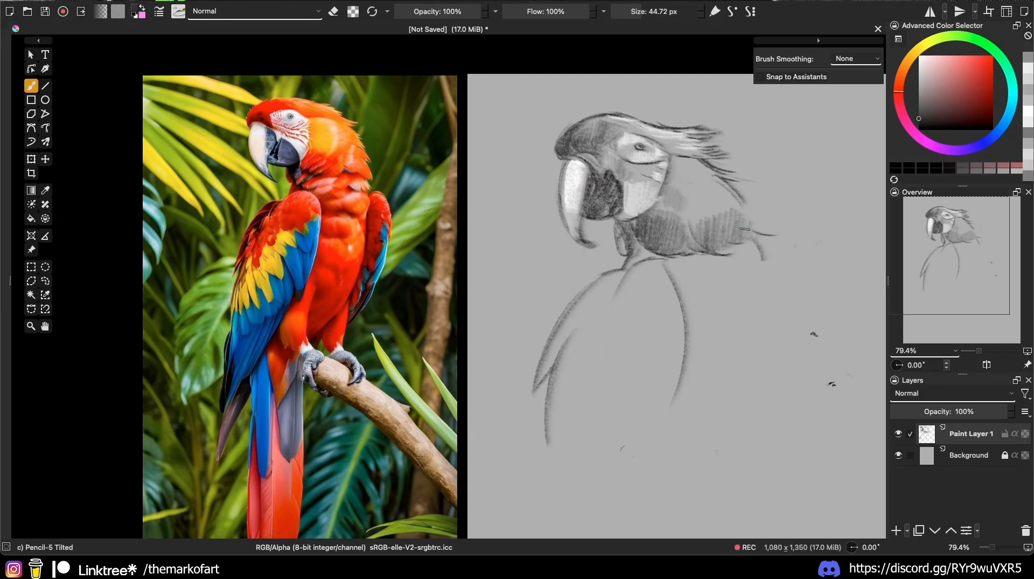
Step: Shade the upper wing broadly with long vertical Pencil-5 Tilted strokes, adjusting brush size
drag(623, 308, 826, 292)
mouse_move(627, 275)
mouse_down()
mouse_move(621, 303)
mouse_move(585, 300)
mouse_move(639, 340)
mouse_up()
drag(629, 273, 624, 340)
mouse_move(635, 273)
mouse_down()
mouse_move(636, 326)
mouse_move(649, 330)
mouse_up()
drag(664, 265, 667, 353)
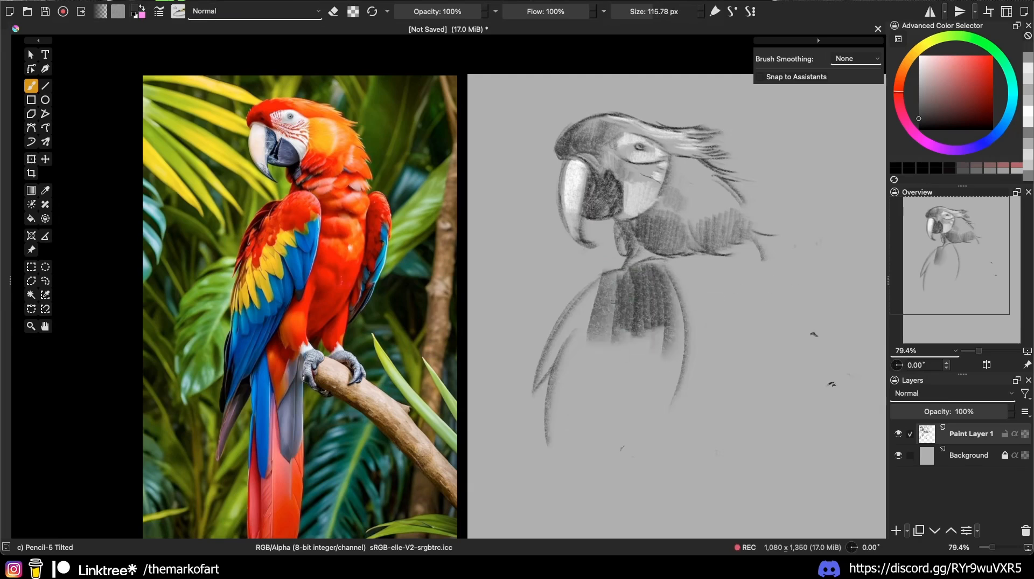
drag(587, 287, 578, 344)
mouse_move(592, 284)
mouse_down()
mouse_move(558, 368)
mouse_move(544, 377)
mouse_move(574, 464)
mouse_up()
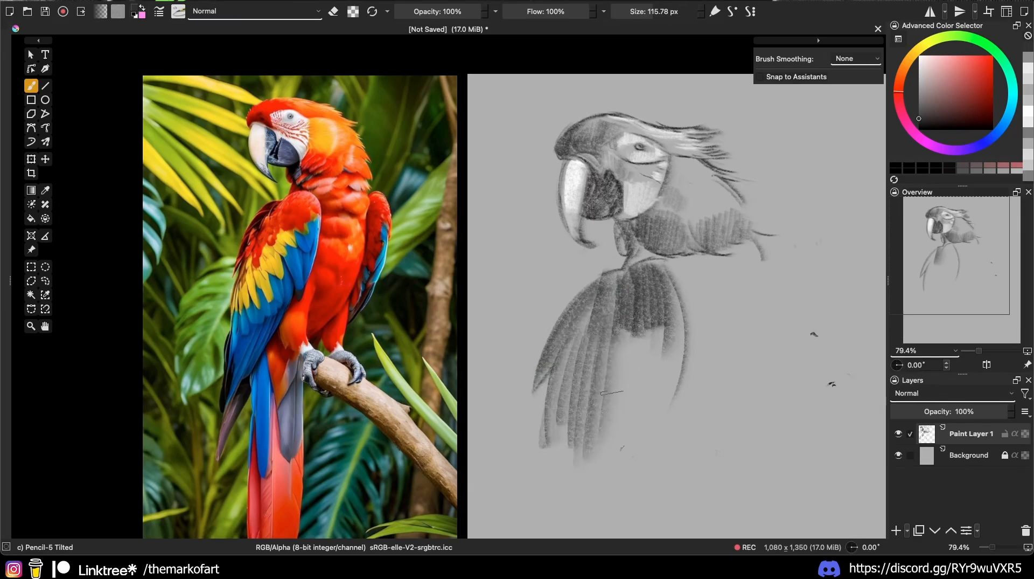
Step: Draw vertical feather strokes down the lower wing and tail
mouse_move(614, 324)
mouse_down()
mouse_move(603, 450)
mouse_move(636, 442)
mouse_move(632, 452)
mouse_up()
drag(654, 321, 643, 442)
drag(659, 321, 639, 448)
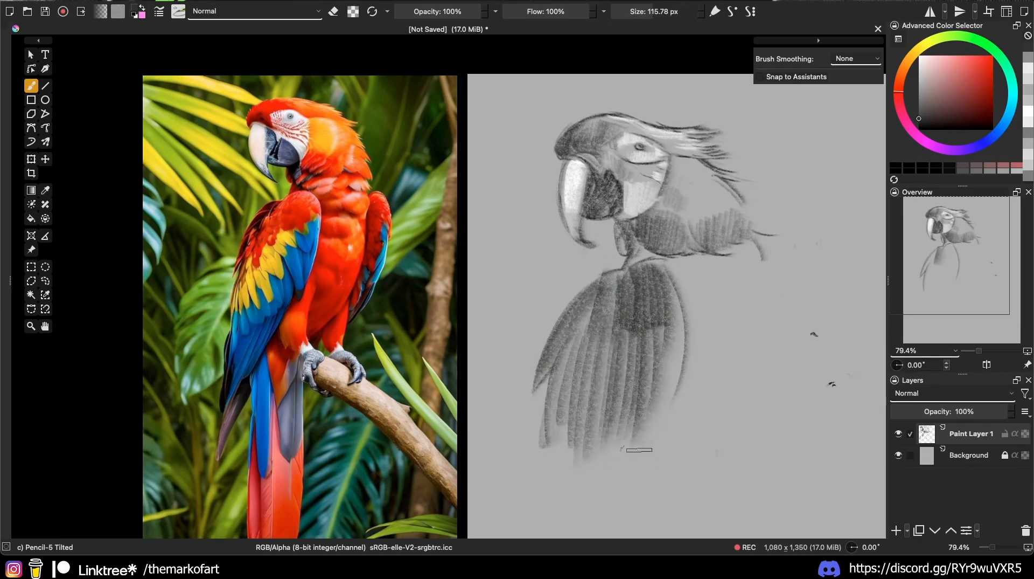
drag(673, 285, 665, 407)
drag(920, 110, 919, 102)
Step: Hatch the body area to the right of the wing
drag(749, 251, 687, 318)
drag(754, 334, 705, 442)
drag(742, 317, 684, 454)
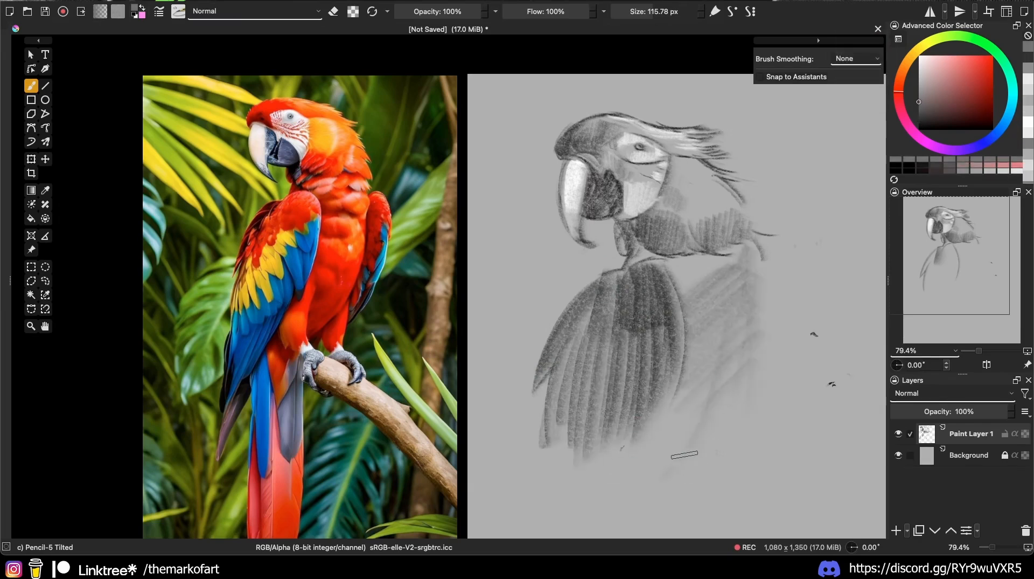
drag(722, 284, 657, 488)
Step: Darken the cheek below the eye and add black marks along the neck's left edge
drag(698, 164, 676, 204)
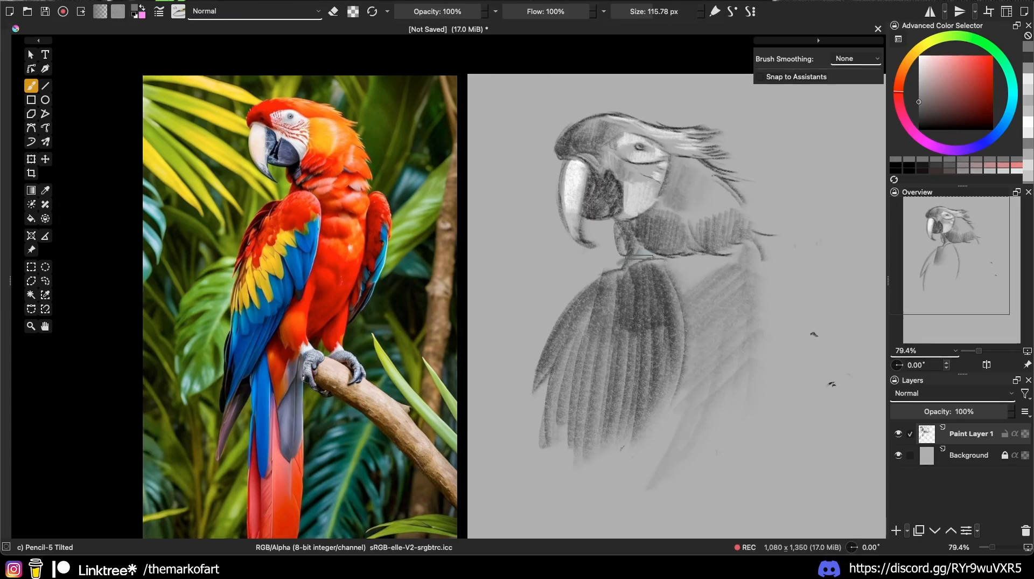
mouse_move(619, 256)
mouse_down()
mouse_move(723, 239)
mouse_move(665, 261)
mouse_move(636, 266)
mouse_up()
click(919, 129)
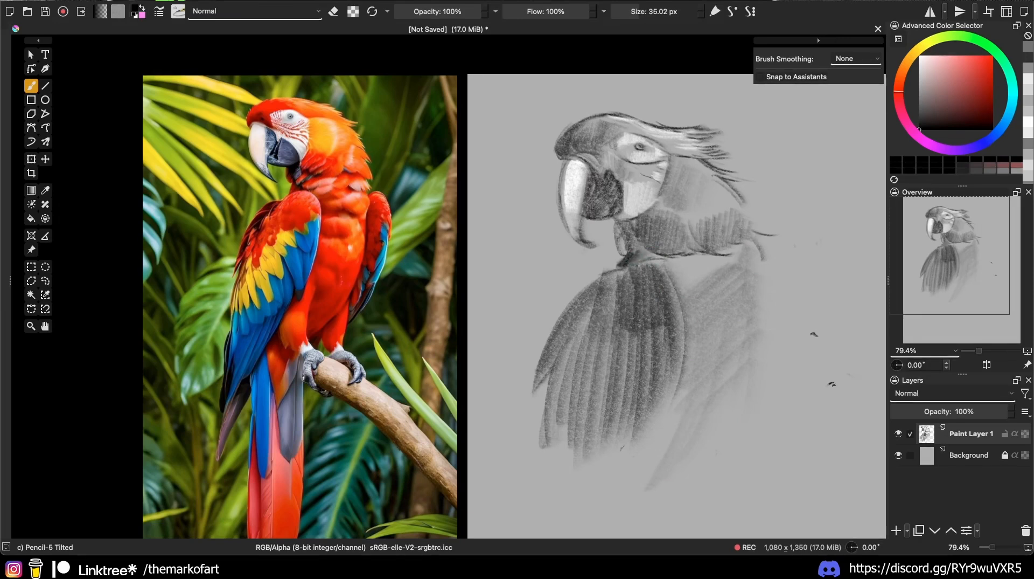
drag(616, 226, 618, 237)
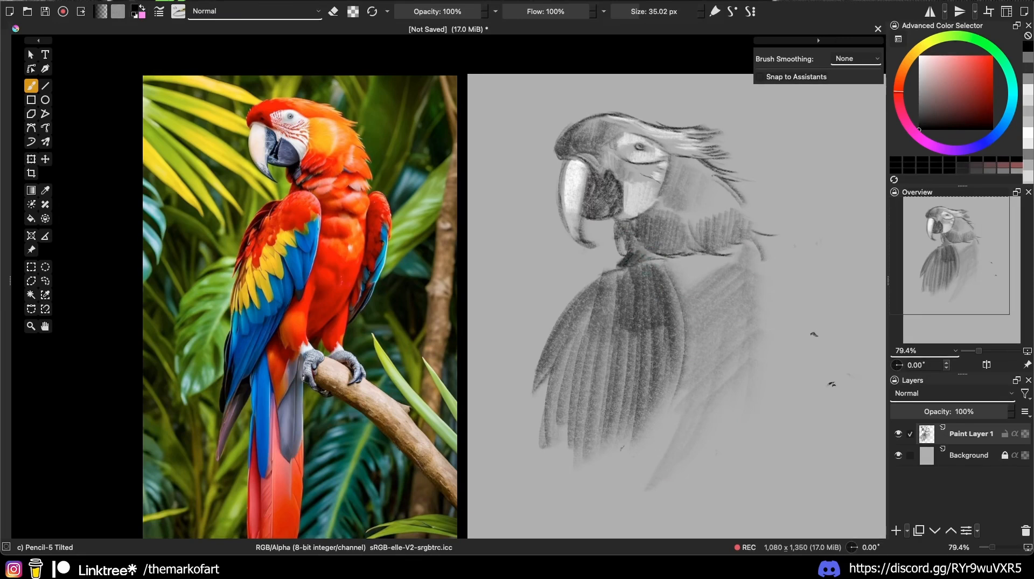
Step: Switch to near-white, undo the stray light marks, and add a light stroke beside the beak
drag(919, 98, 920, 70)
shift+drag(604, 219, 596, 208)
click(919, 61)
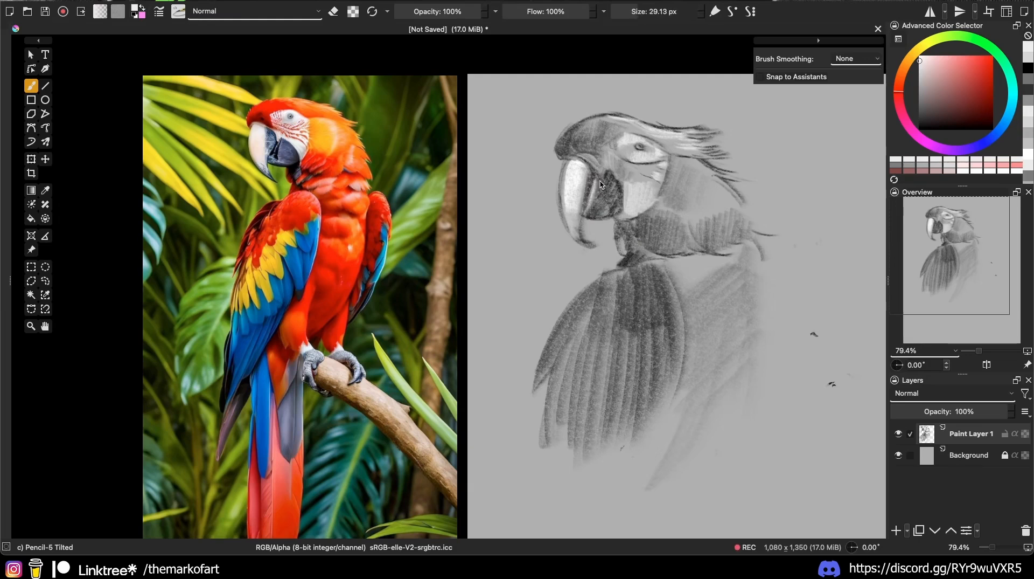
key(ctrl+z)
mouse_move(604, 177)
mouse_down()
mouse_move(601, 204)
mouse_move(607, 199)
mouse_move(586, 210)
mouse_up()
Step: Resample dark grey and near-black from the beak area, enlarge the brush slightly, and zoom out
ctrl+click(609, 196)
click(919, 129)
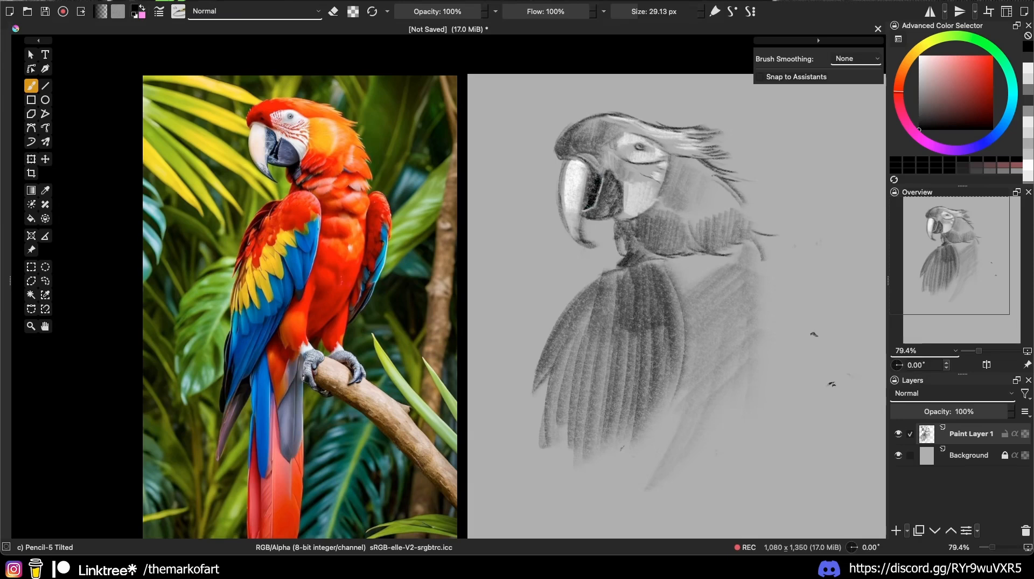
ctrl+click(594, 178)
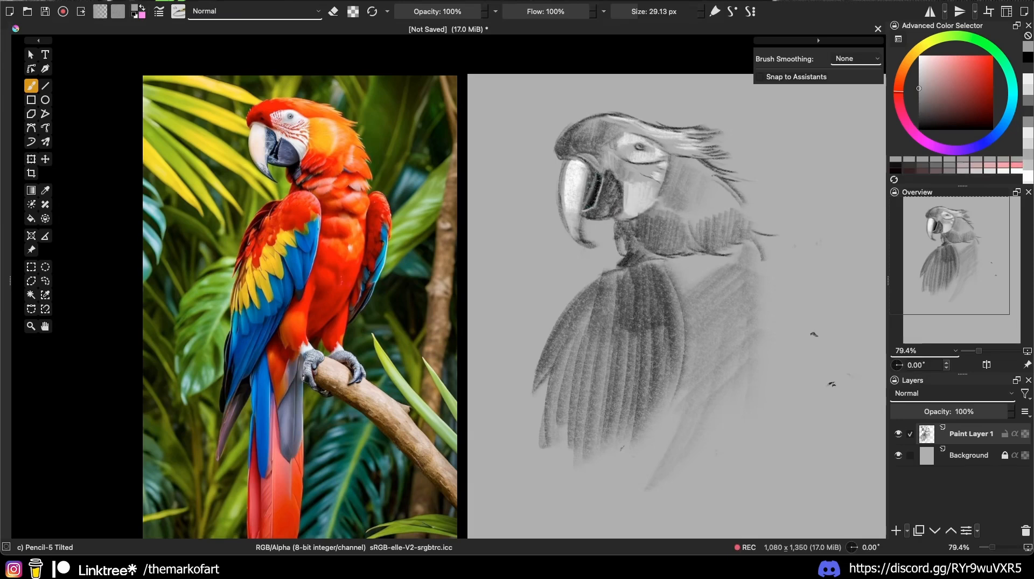
ctrl+click(594, 179)
ctrl+click(594, 186)
key(])
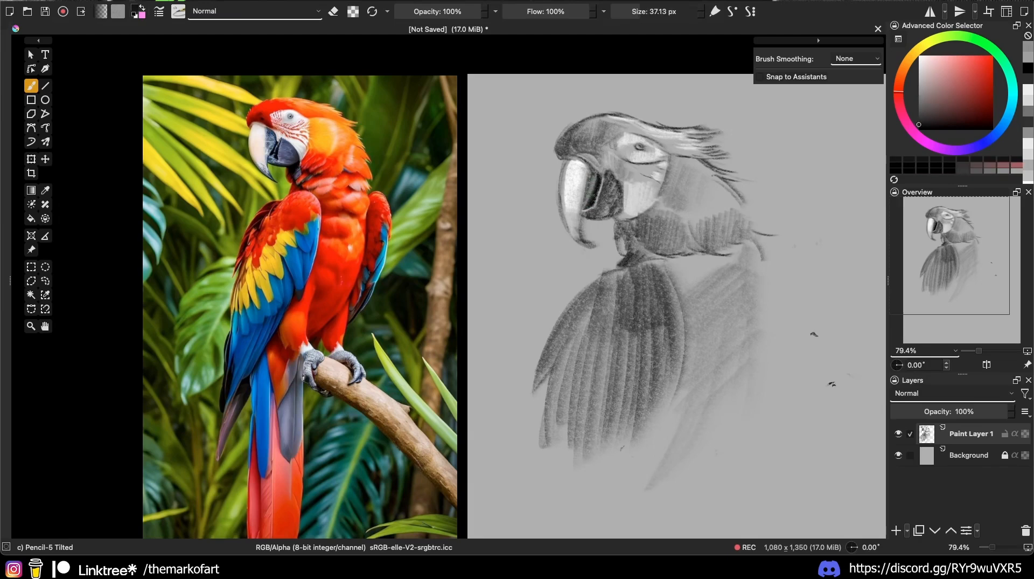
scroll(732, 323, down, 3)
drag(767, 388, 736, 358)
Step: Nudge the sketch down-right to 620, 607 px, then add a clipping group with a mask layer
drag(619, 301, 599, 316)
key(ctrl+t)
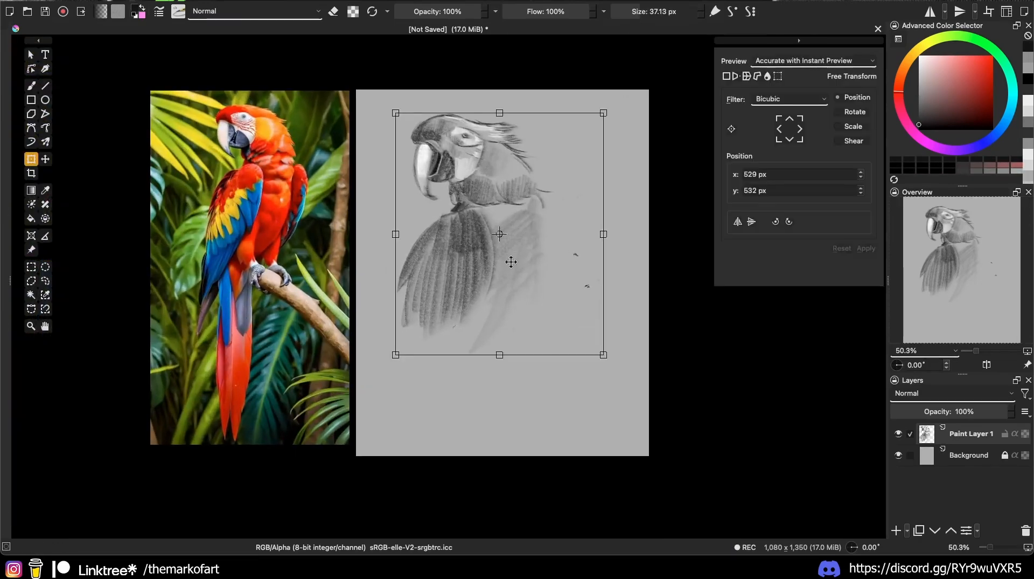
mouse_move(493, 258)
mouse_down()
mouse_move(525, 277)
mouse_move(521, 303)
mouse_move(523, 292)
mouse_up()
key(Return)
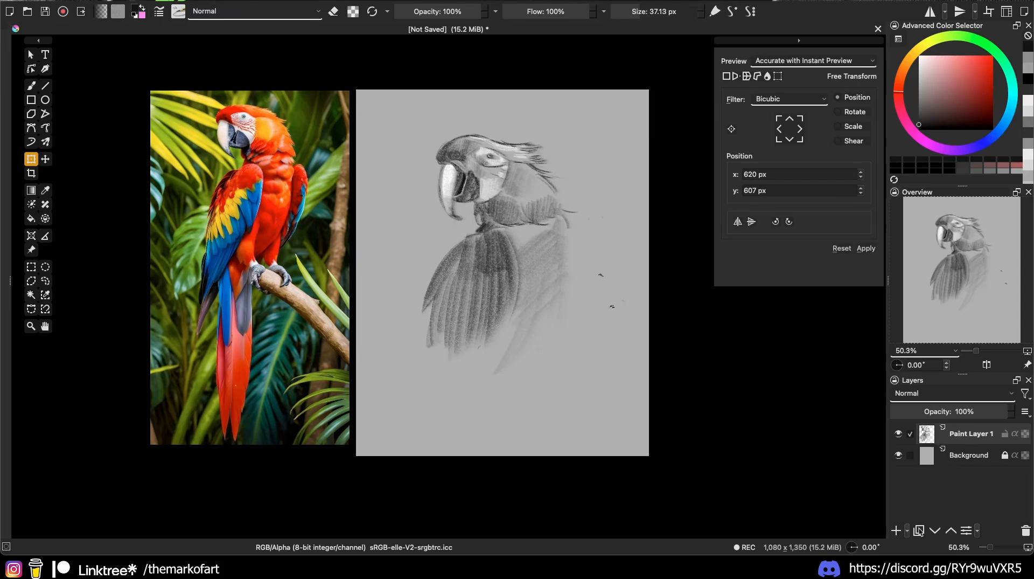
key(ctrl+shift+g)
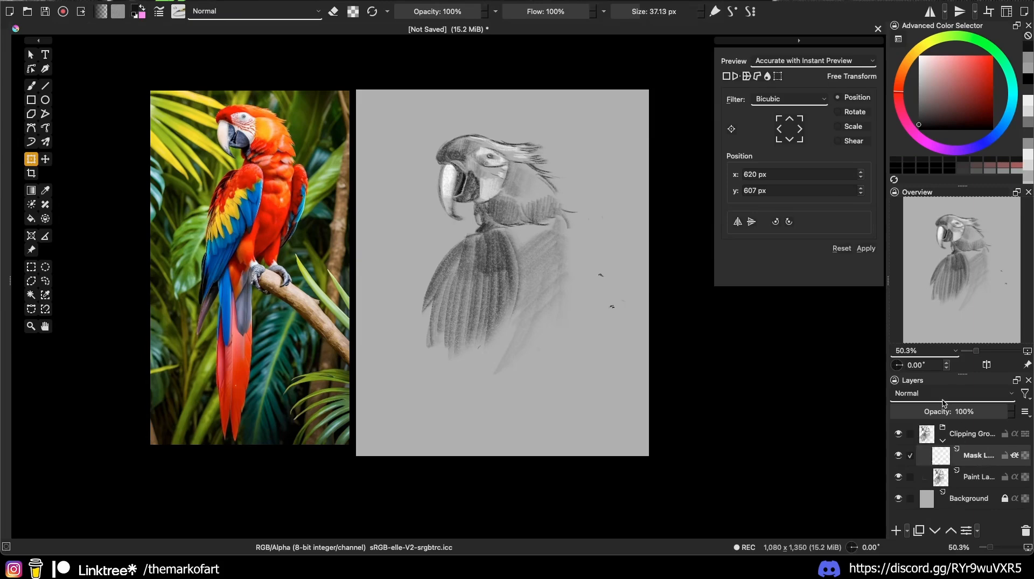
Step: Set the mask layer to Color blending, sample red from the reference, and choose Airbrush Soft
click(944, 394)
click(910, 293)
key(b)
ctrl+click(252, 179)
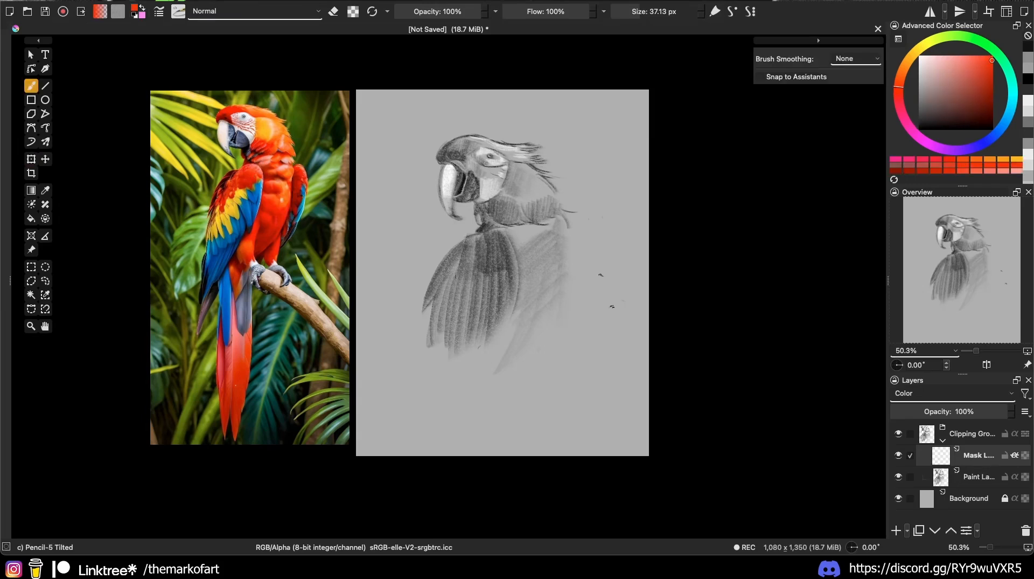
click(179, 12)
click(237, 31)
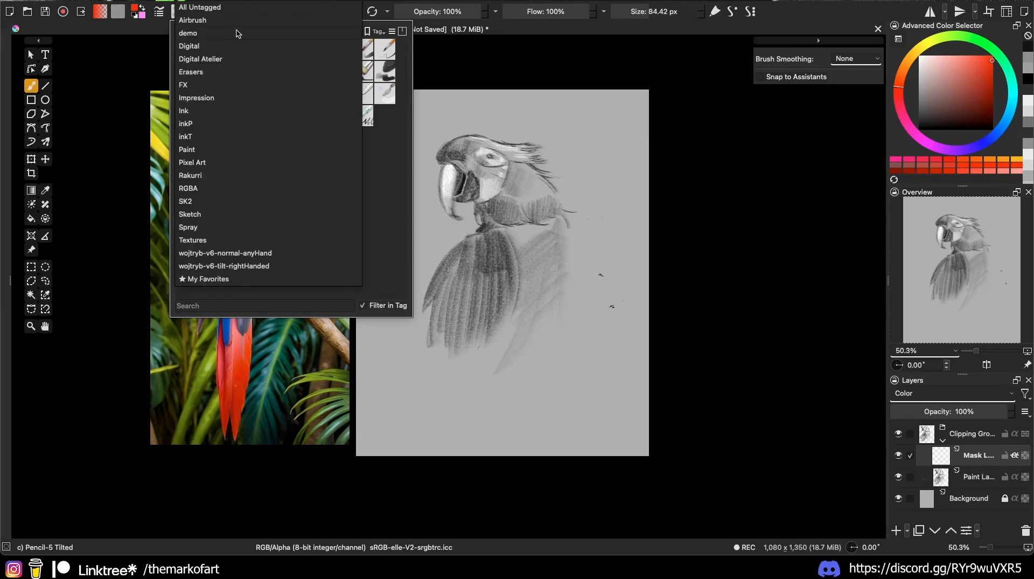
ctrl+click(252, 179)
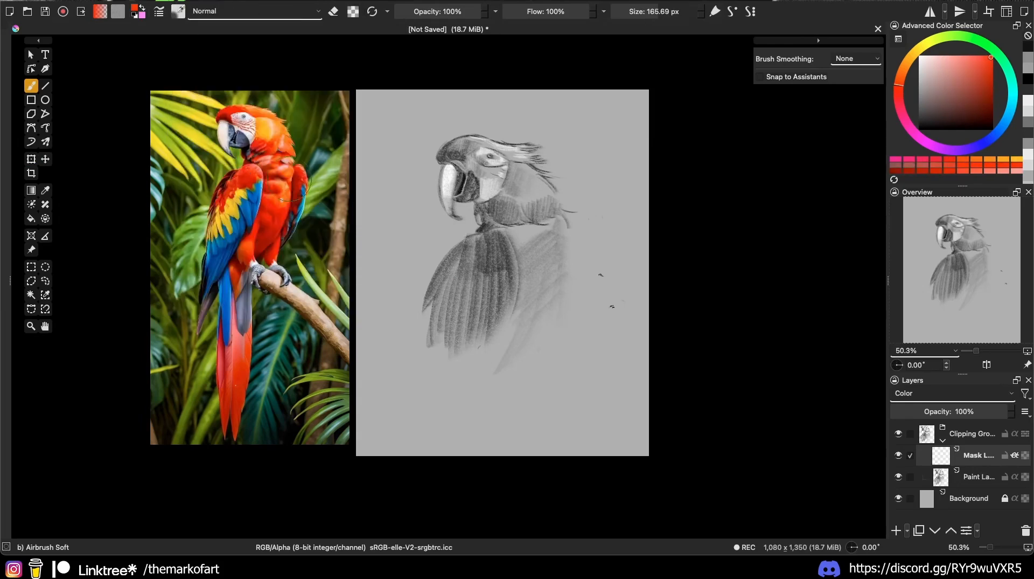
Step: Paint a soft red tint over the macaw's upper and lower wing
shift+drag(539, 242, 479, 240)
mouse_move(480, 240)
mouse_down()
mouse_move(487, 282)
mouse_move(517, 213)
mouse_move(506, 210)
mouse_move(530, 205)
mouse_up()
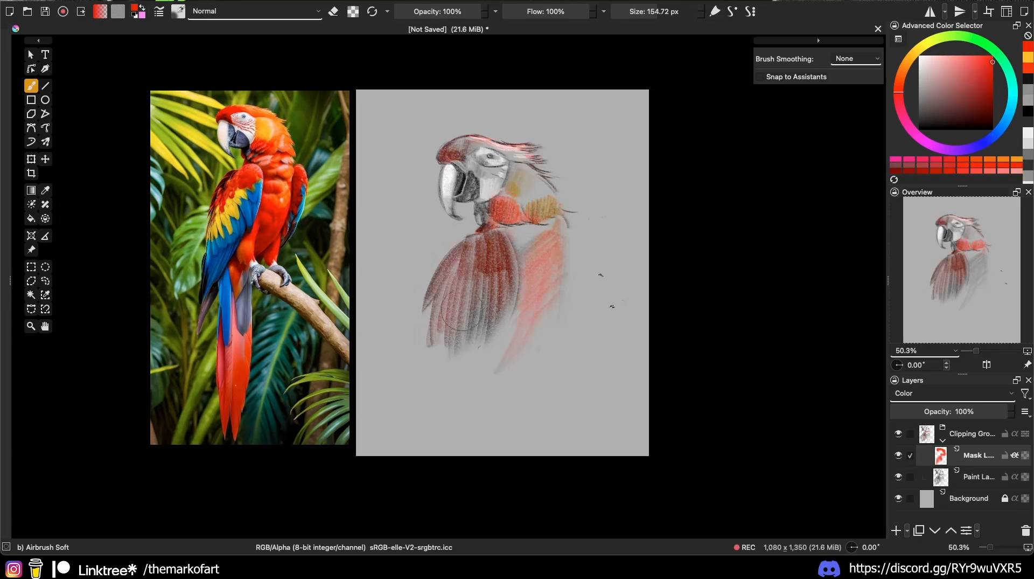
mouse_move(462, 310)
mouse_down()
mouse_move(488, 311)
mouse_move(492, 375)
mouse_up()
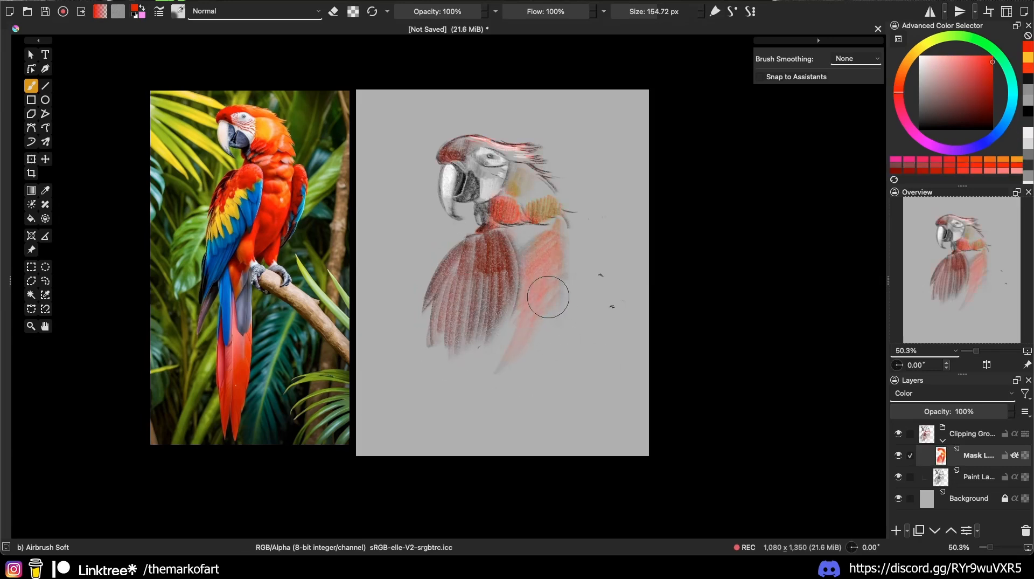
click(969, 500)
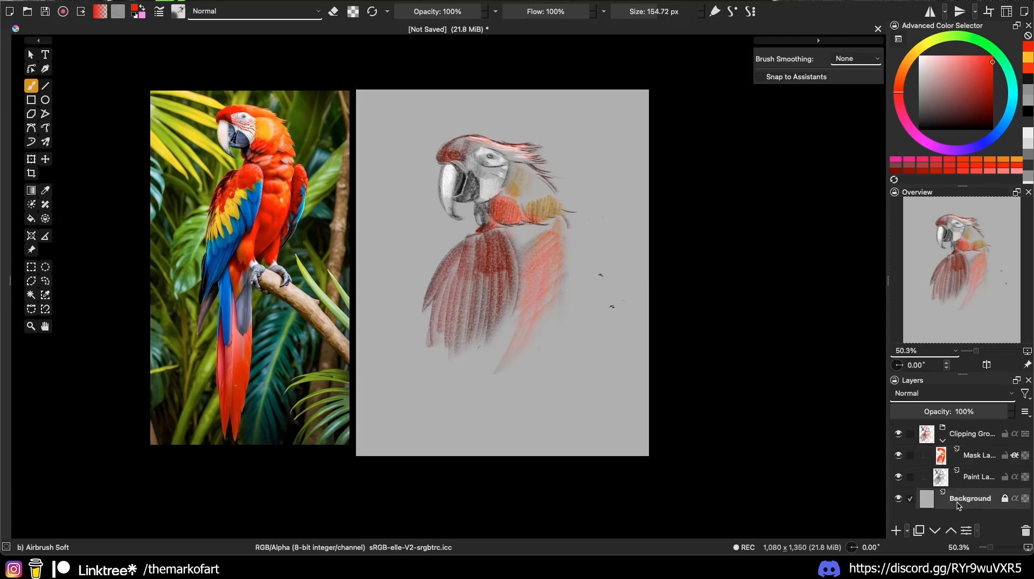
Step: Add a new paint layer above Background and freehand-select the macaw's outline
click(897, 530)
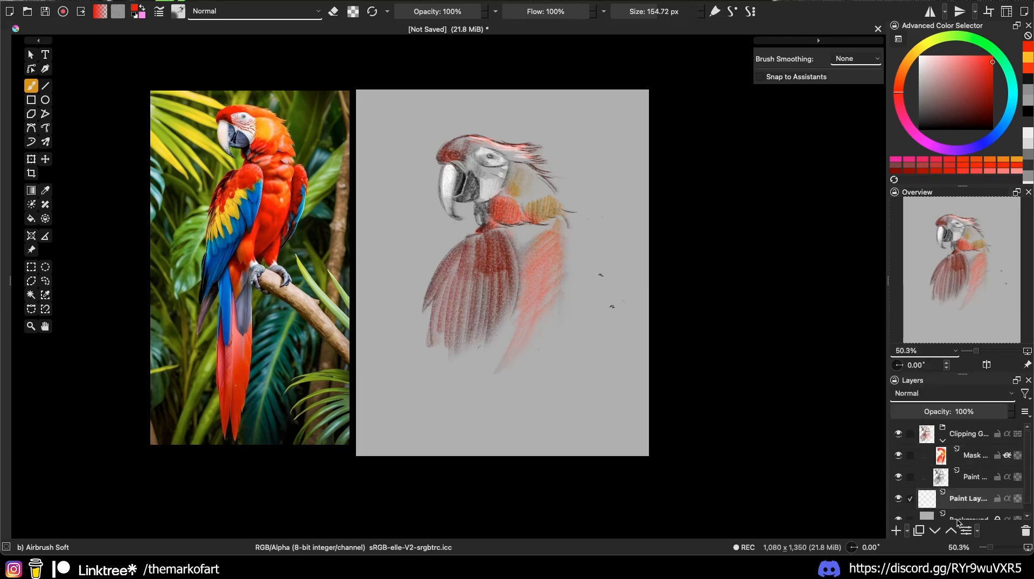
key(l)
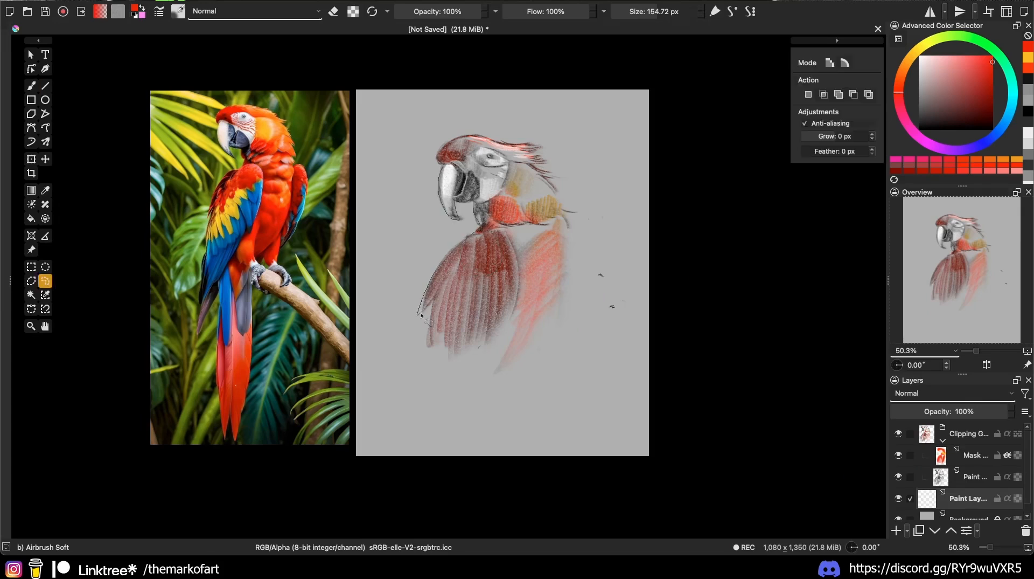
mouse_move(421, 315)
mouse_down()
mouse_move(522, 360)
mouse_move(567, 319)
mouse_move(566, 275)
mouse_up()
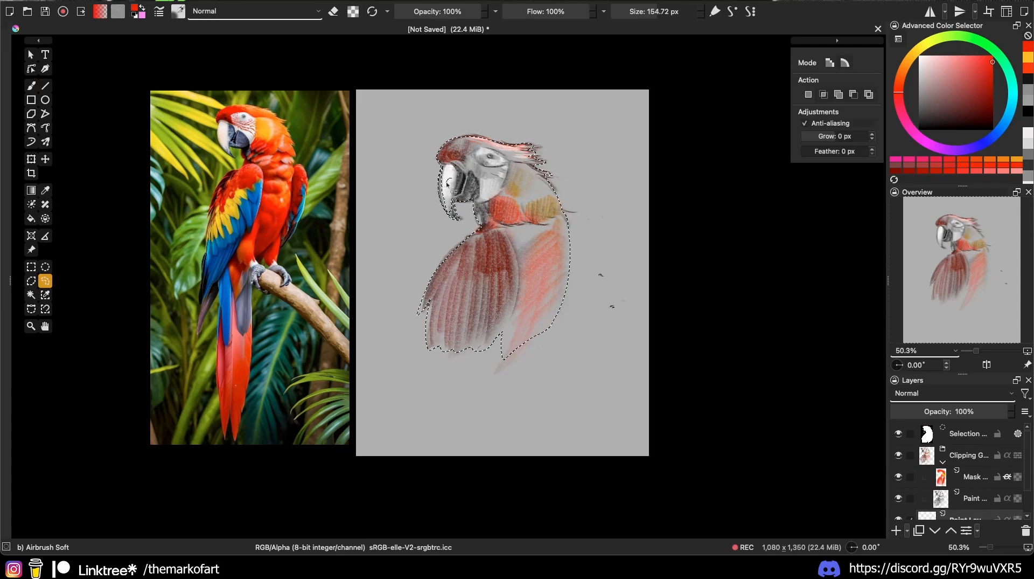
Step: Fill the selection with orange sampled from the reference head, deselect, and hide the layer
key(f)
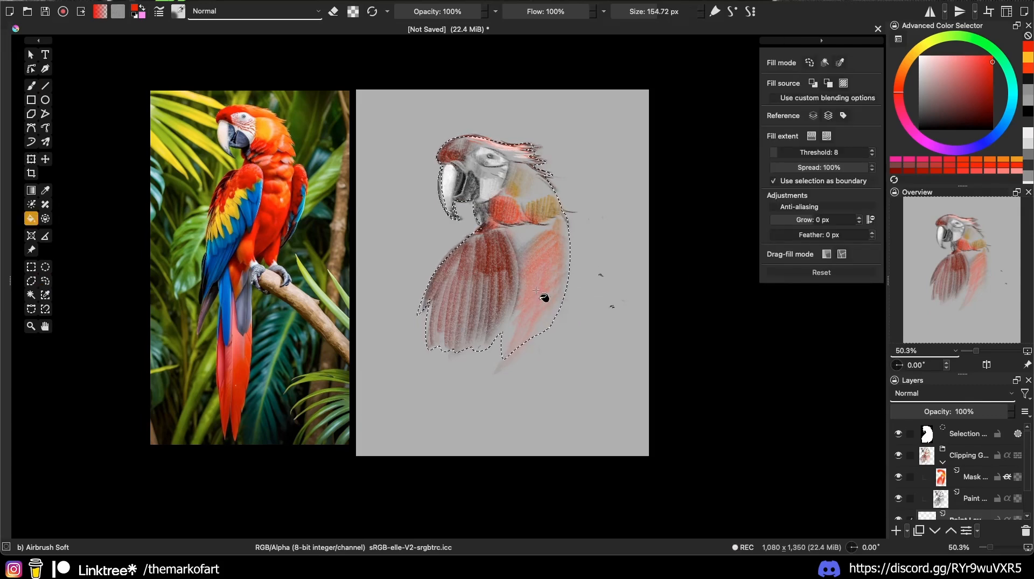
ctrl+click(253, 107)
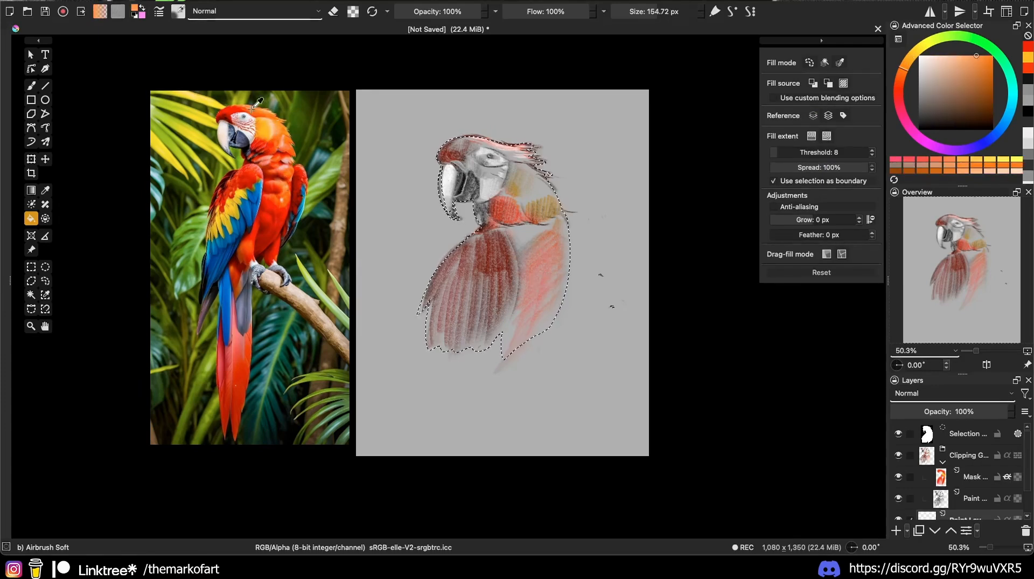
click(552, 298)
key(ctrl+shift+a)
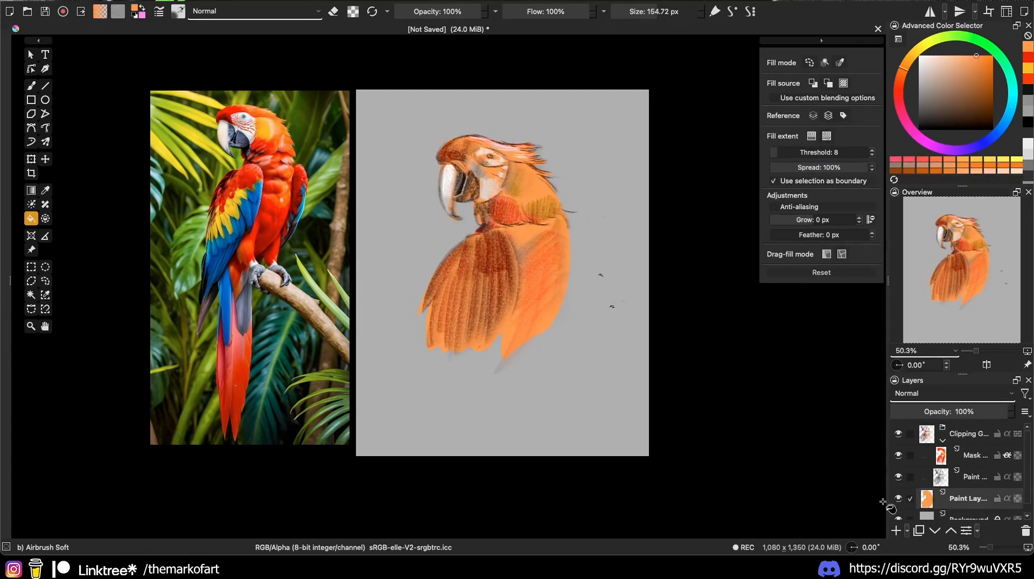
click(898, 498)
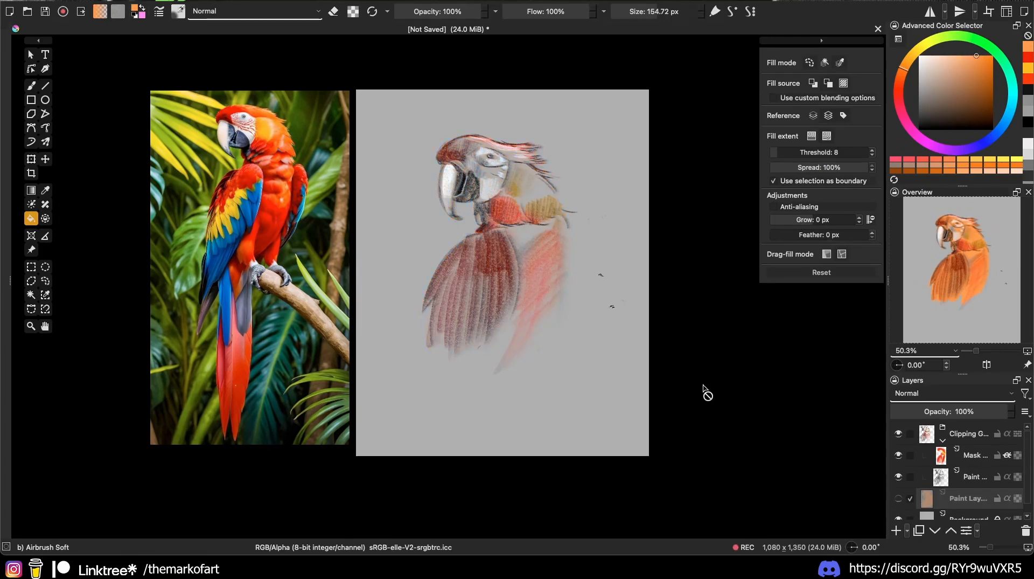
scroll(561, 279, up, 2)
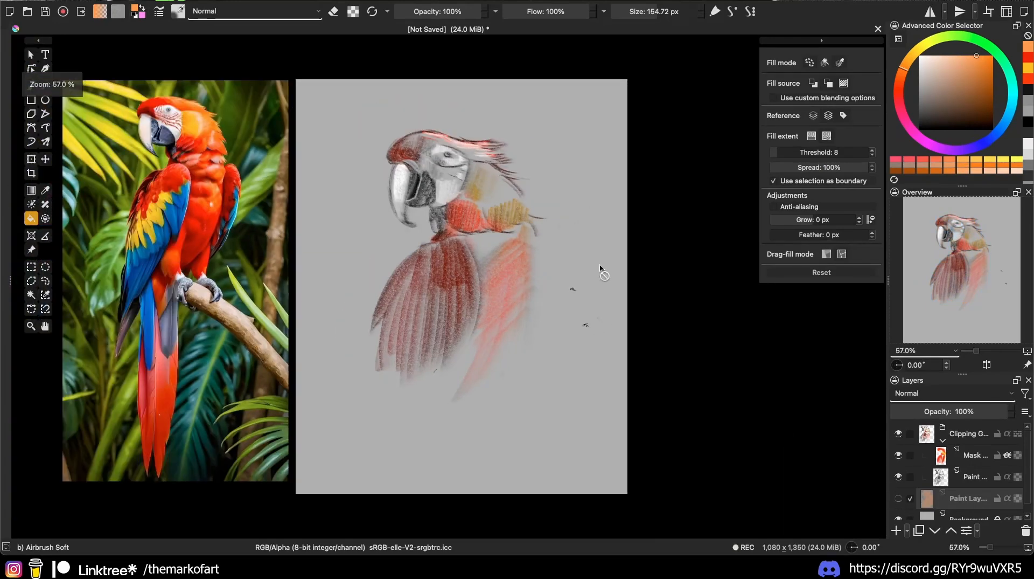